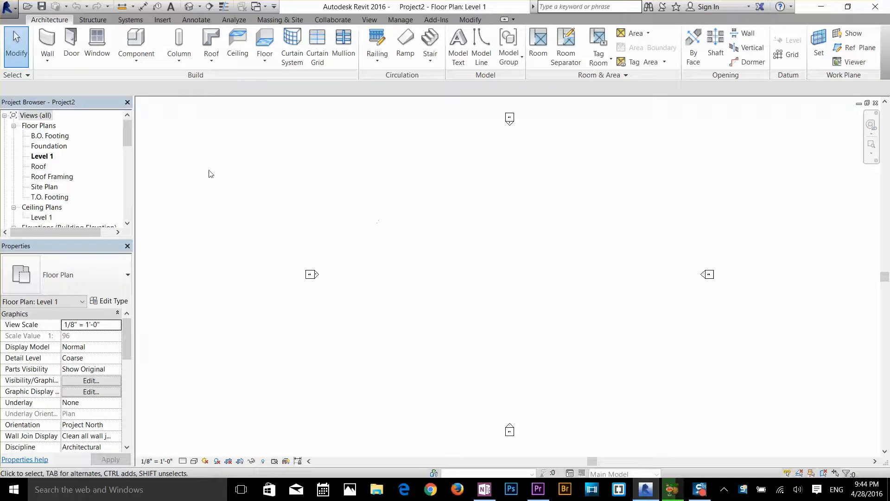
In the East elevation, draw two full-length levels above Roof, about 13'-6" above it and about 12'-6" higher again
left_click_drag(130, 134, 130, 154)
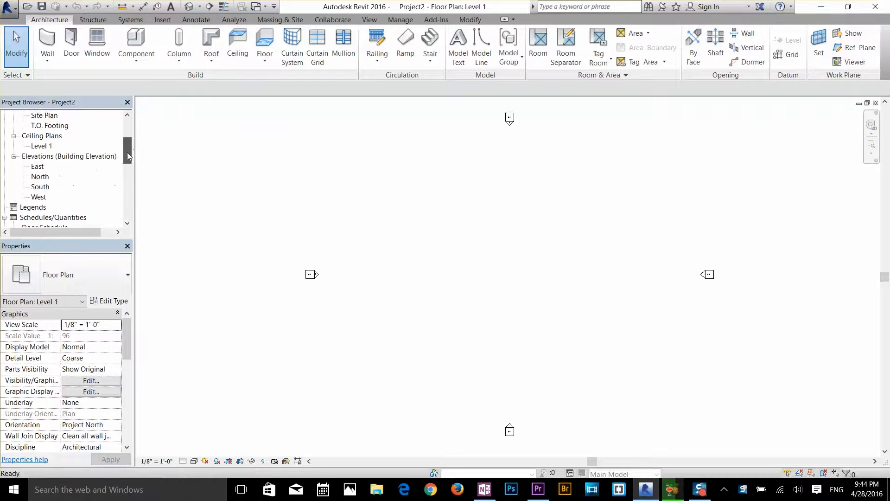
double_click(37, 157)
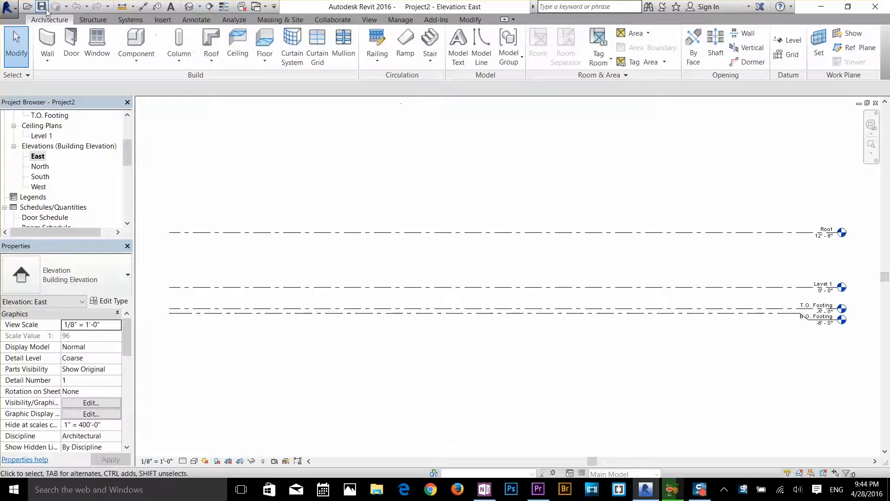
left_click(789, 40)
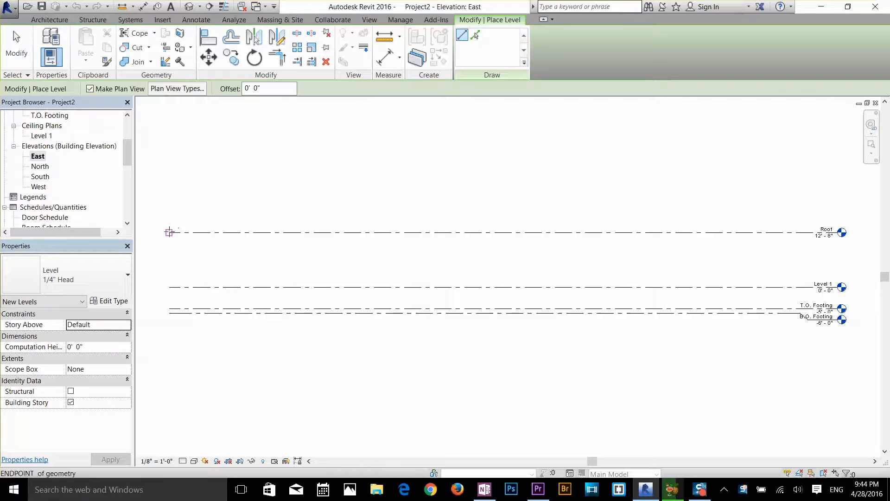
left_click(169, 175)
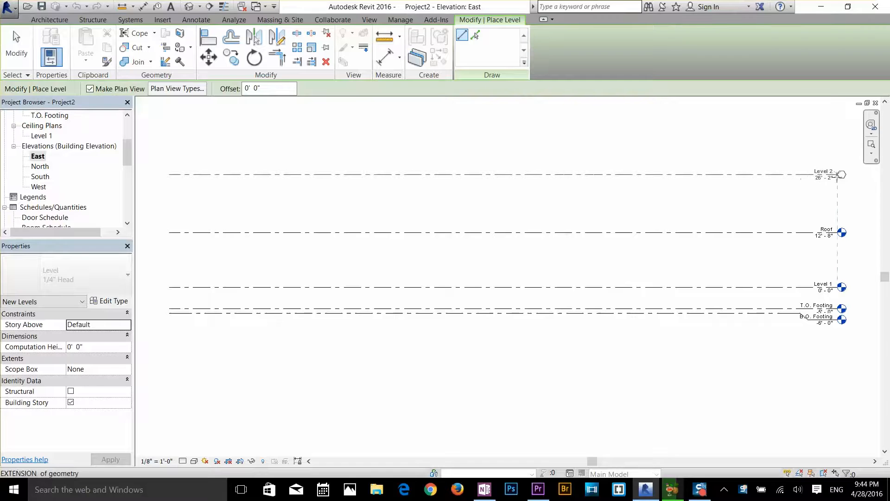
left_click(837, 176)
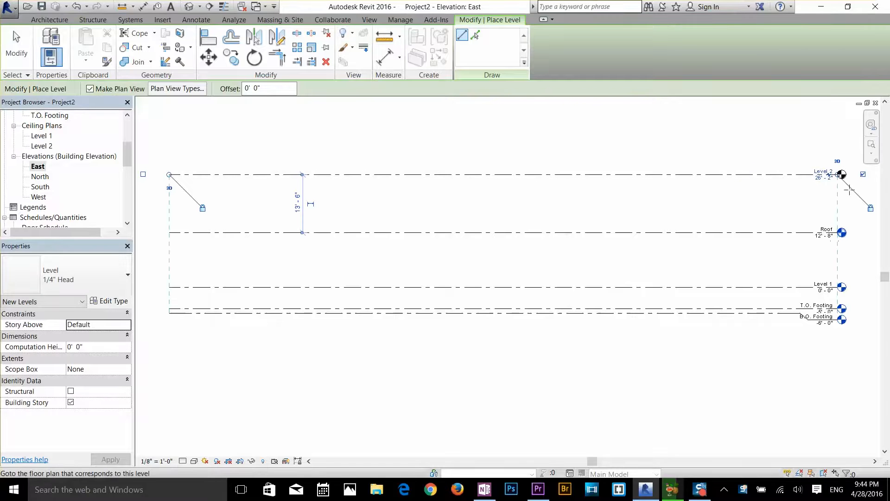
left_click(172, 120)
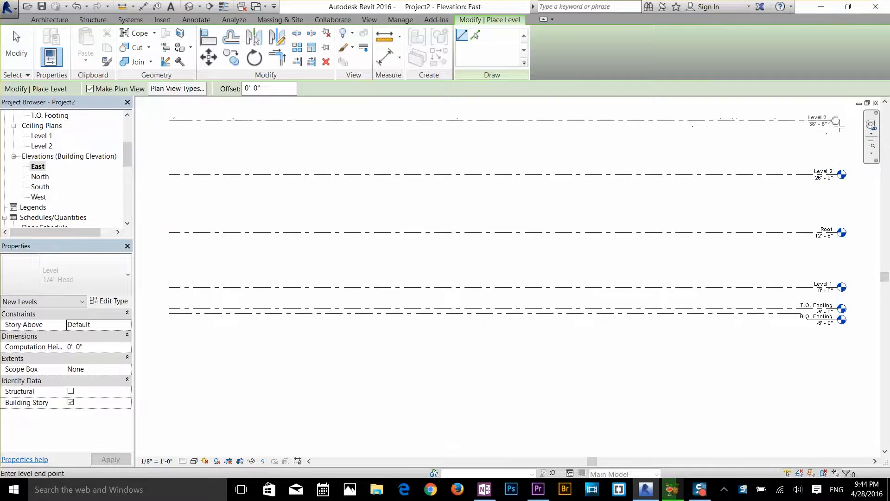
left_click(838, 121)
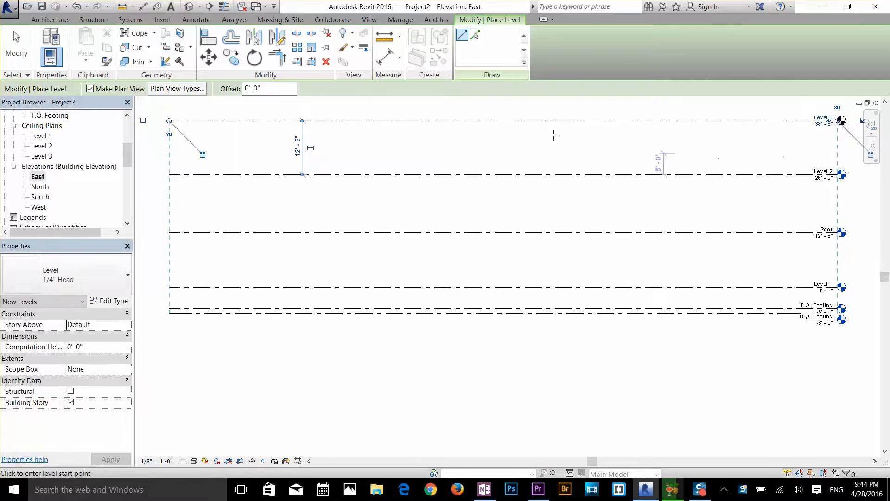
key("Escape")
key("Escape")
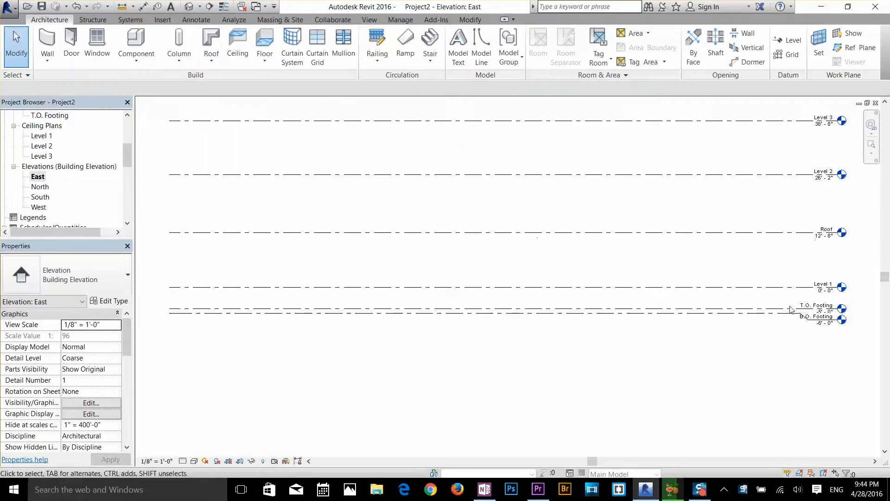
Set the Roof level's elevation to 10'-0"
scroll(844, 306, "up", 5)
scroll(844, 300, "down", 3)
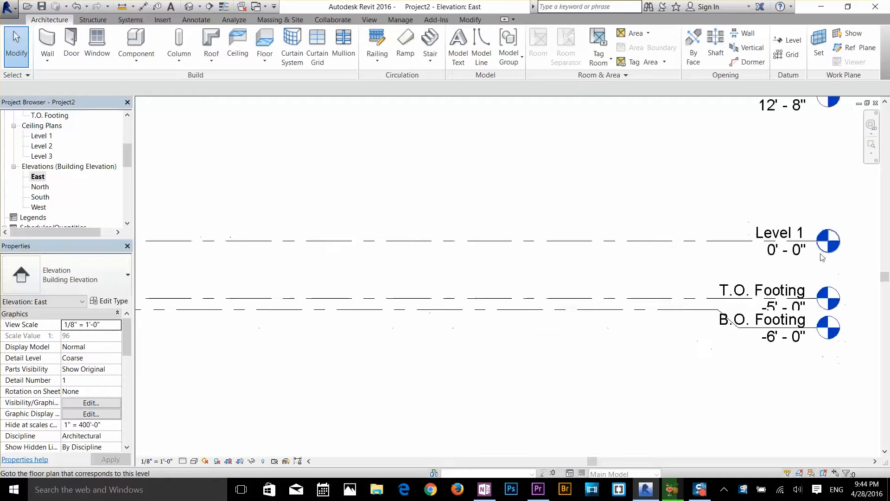
left_click(706, 212)
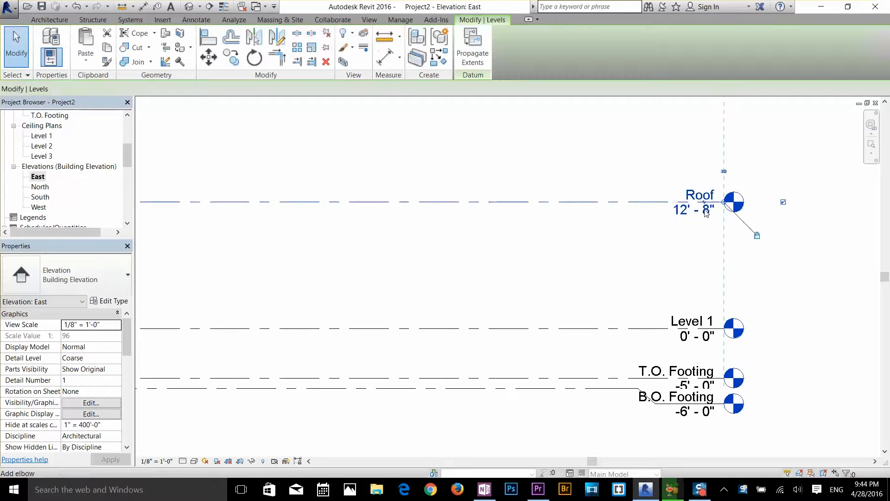
left_click(699, 211)
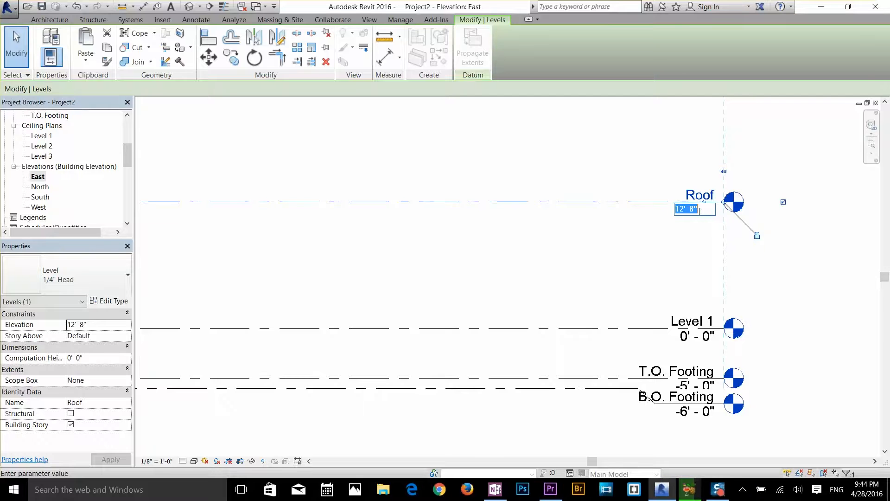
type("10")
key("Return")
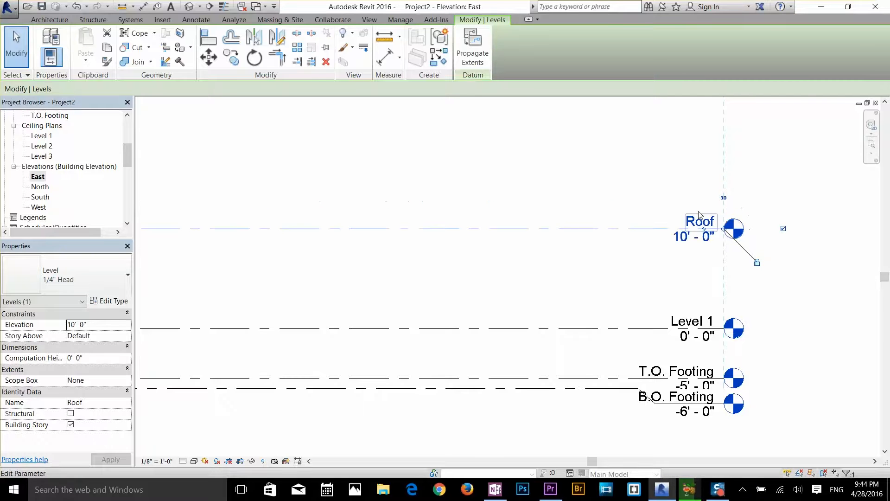
Rename the Roof level as "level g" and rename its corresponding views as well
scroll(714, 192, "up", 1)
scroll(712, 190, "down", 3)
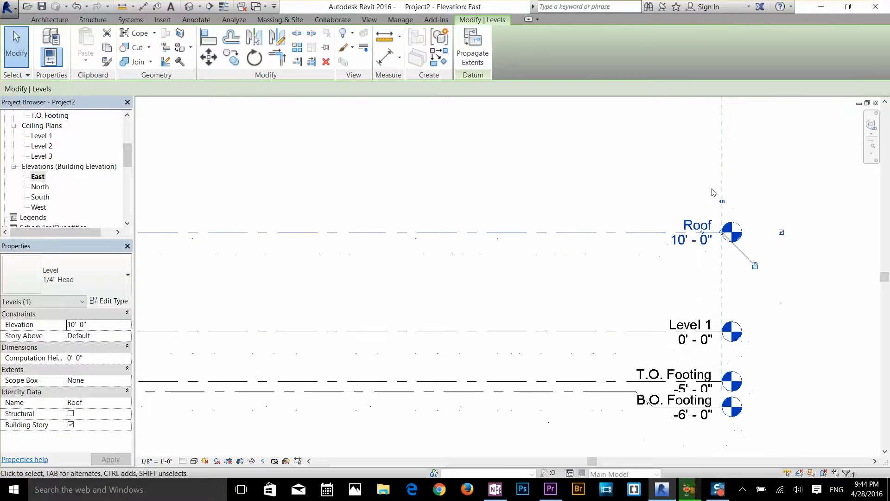
middle_click_drag(719, 208, 733, 306)
scroll(723, 193, "down", 1)
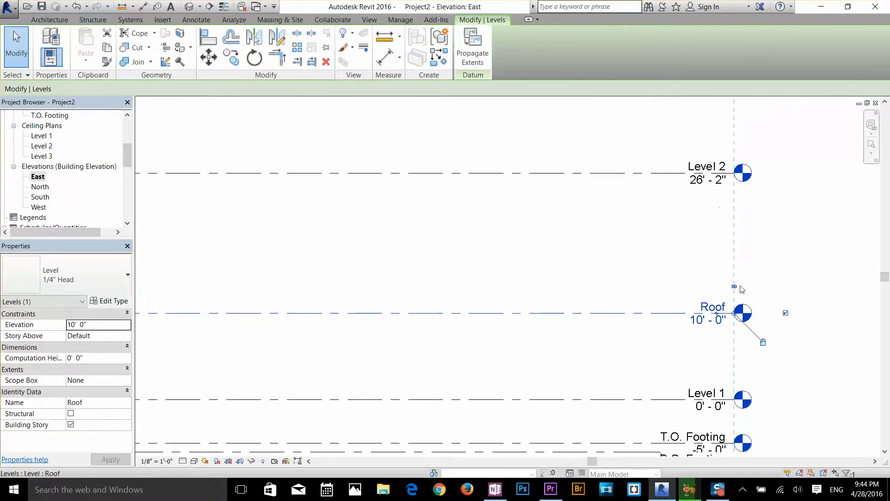
left_click(720, 307)
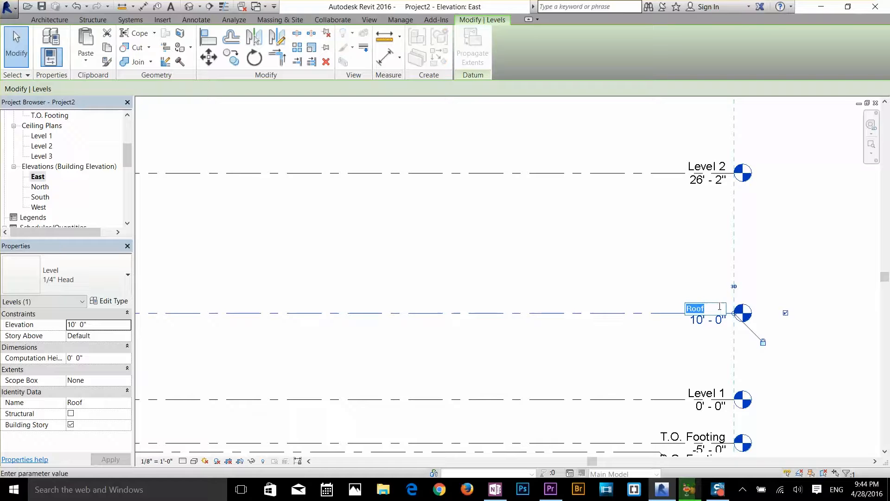
type("level g")
key("Return")
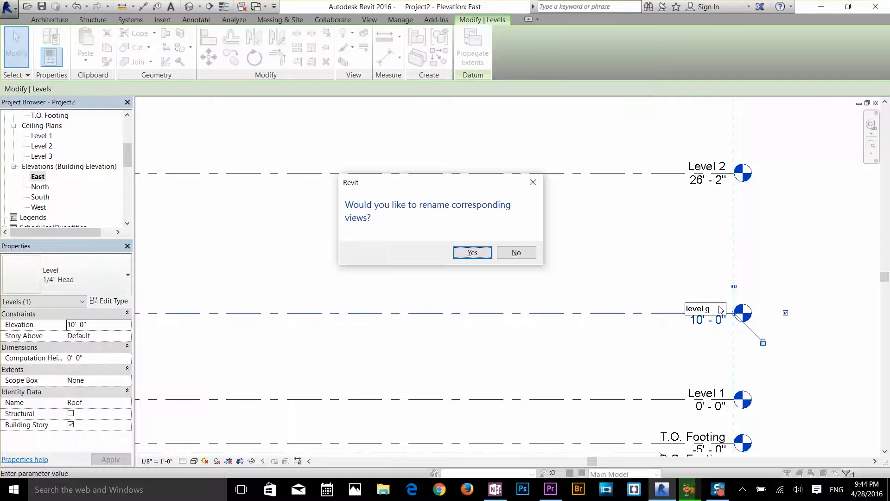
left_click(473, 252)
Set the elevation of Level 2 to 20'-0"
scroll(633, 234, "down", 1)
scroll(642, 246, "down", 1)
middle_click_drag(655, 262, 674, 328)
left_click(713, 264)
left_click(709, 263)
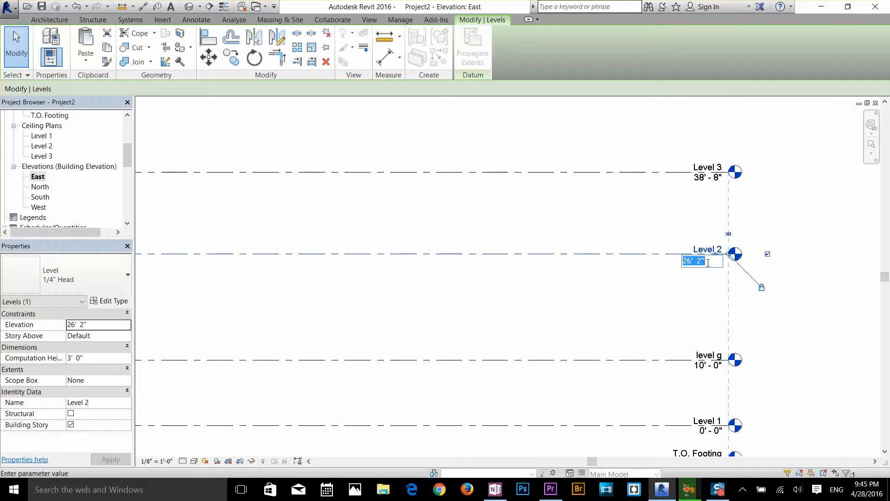
type("20")
key("Return")
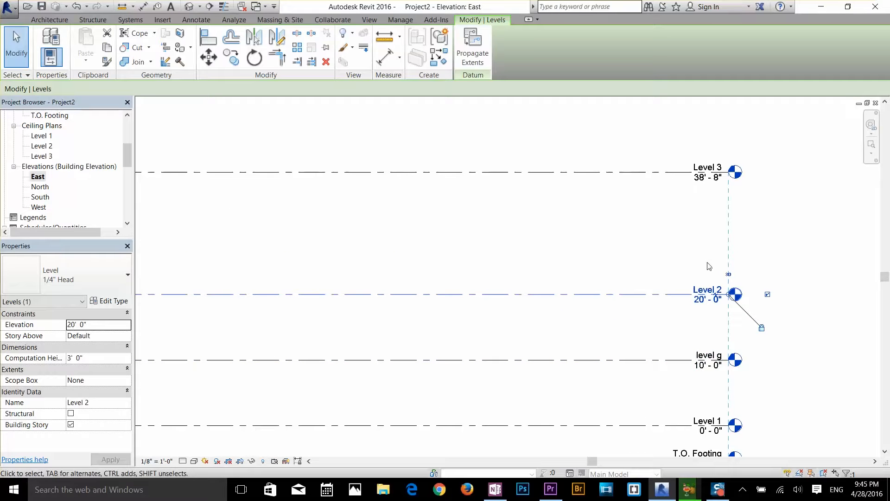
Set the elevation of Level 3 to 30'-0"
left_click(712, 184)
left_click(708, 178)
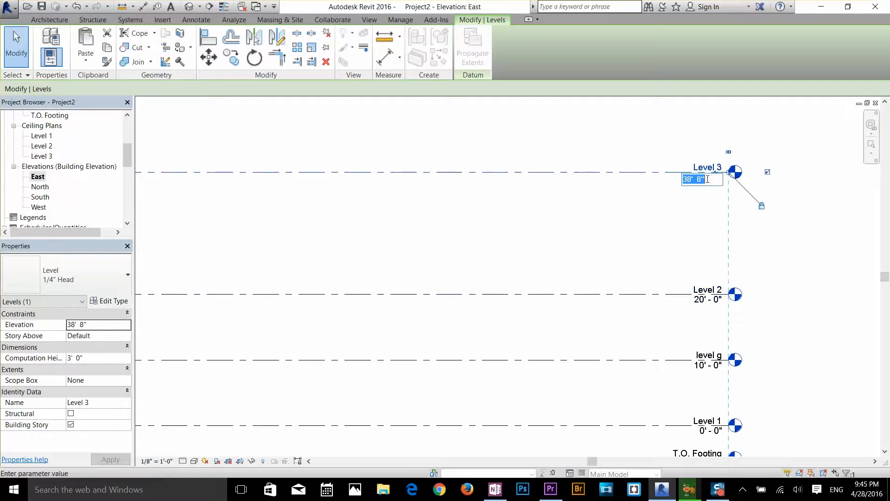
type("30")
key("Return")
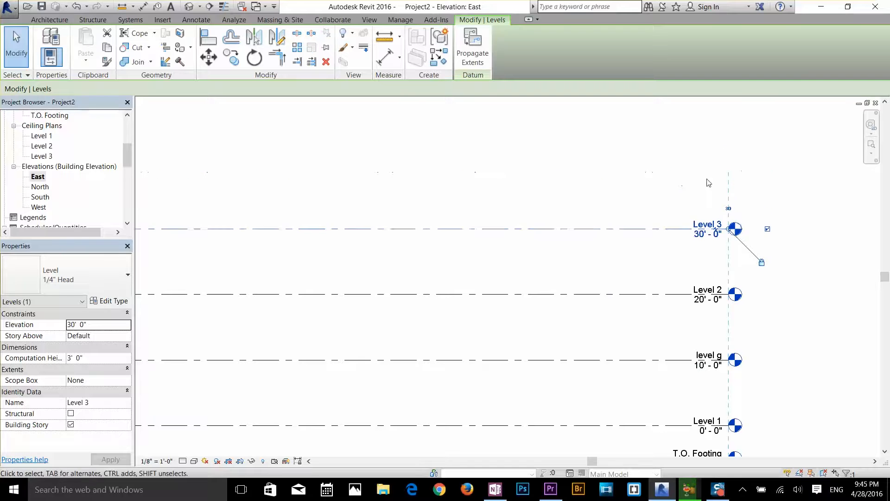
scroll(715, 258, "down", 1)
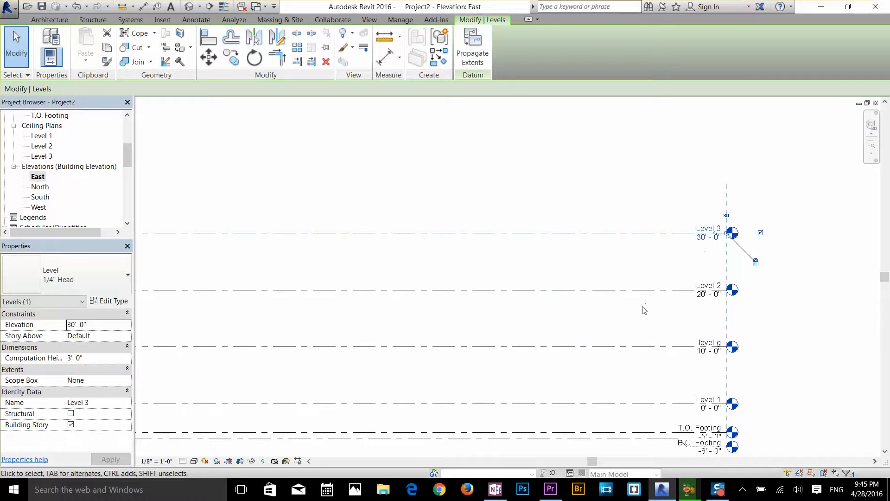
middle_click_drag(707, 354, 741, 291)
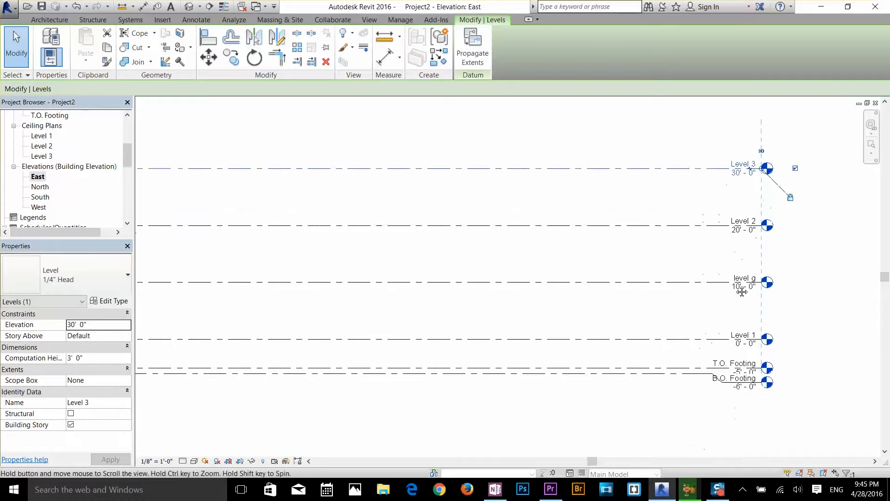
scroll(741, 291, "down", 1)
middle_click_drag(607, 300, 693, 282)
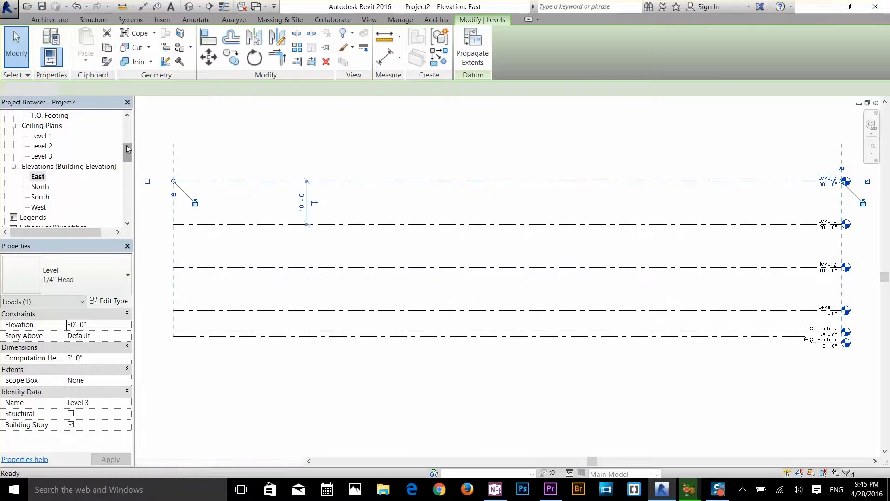
On the Level 1 floor plan, draw a horizontal architectural wall about 20' long in the upper-left area between the elevation markers
scroll(126, 138, "up", 3)
left_click(45, 136)
double_click(45, 135)
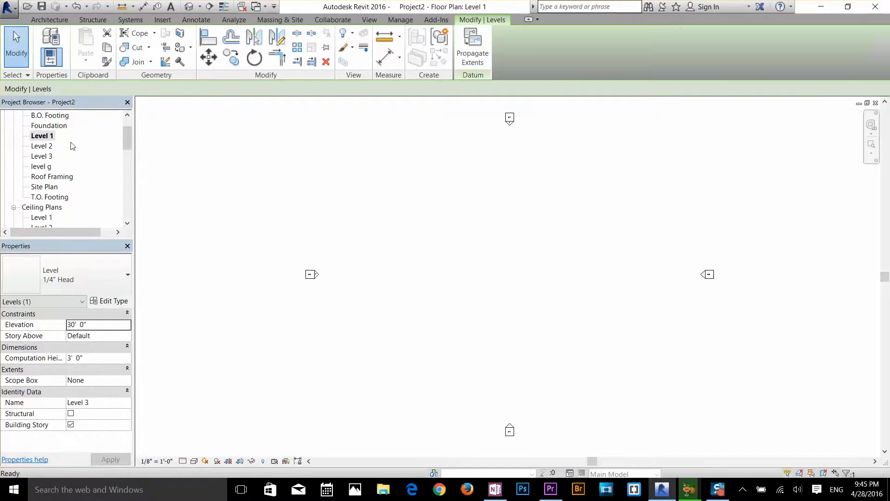
left_click(50, 20)
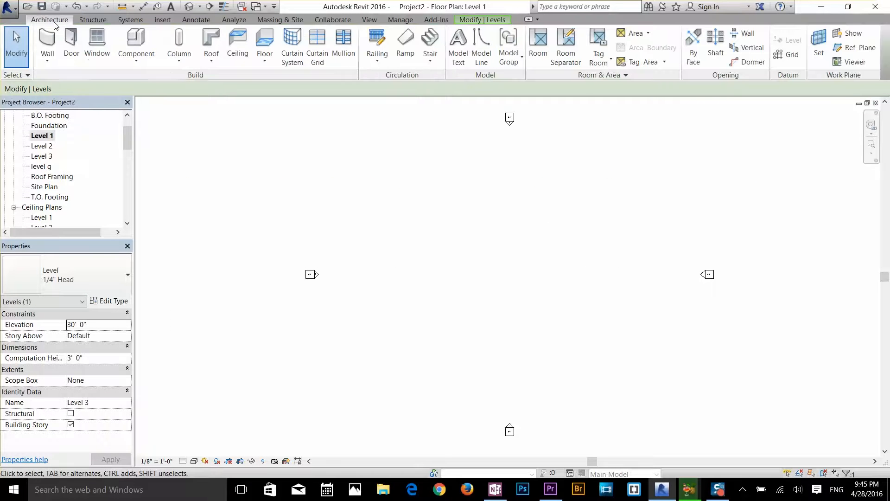
left_click(47, 60)
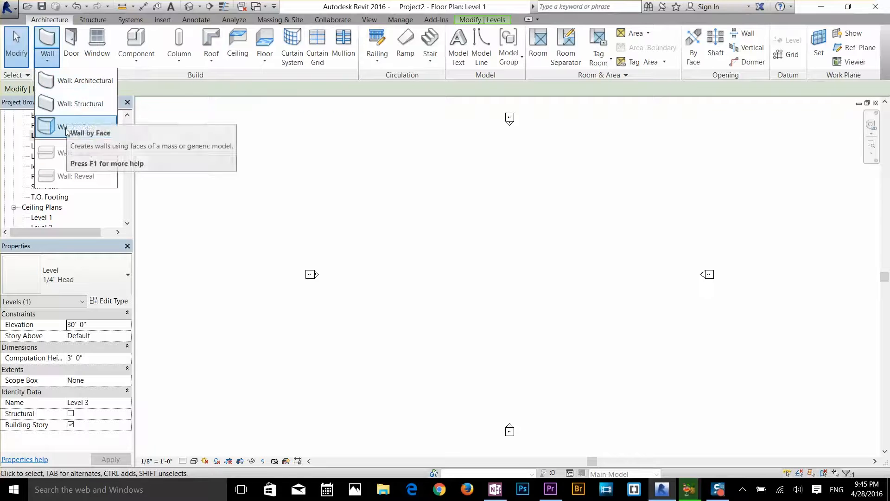
left_click(82, 80)
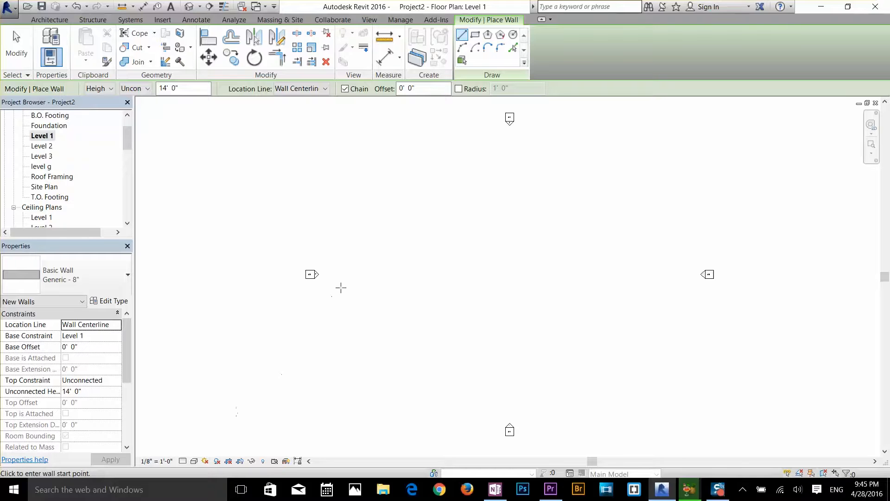
left_click(378, 176)
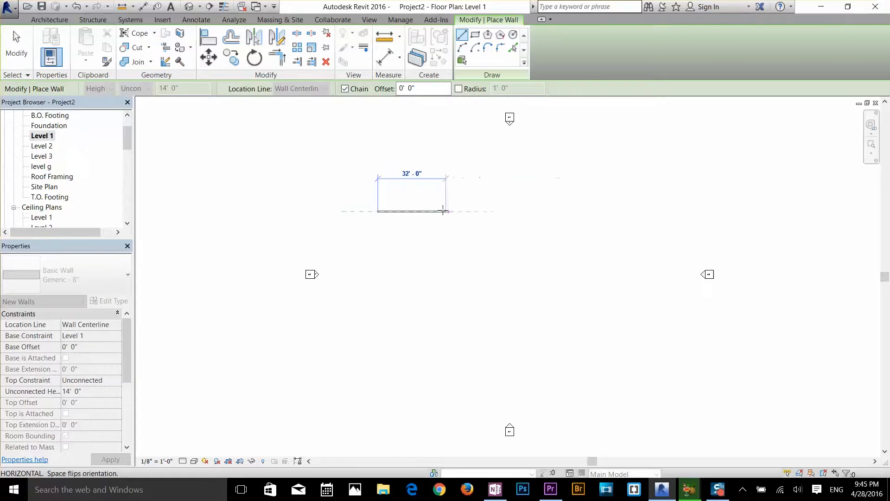
left_click(420, 209)
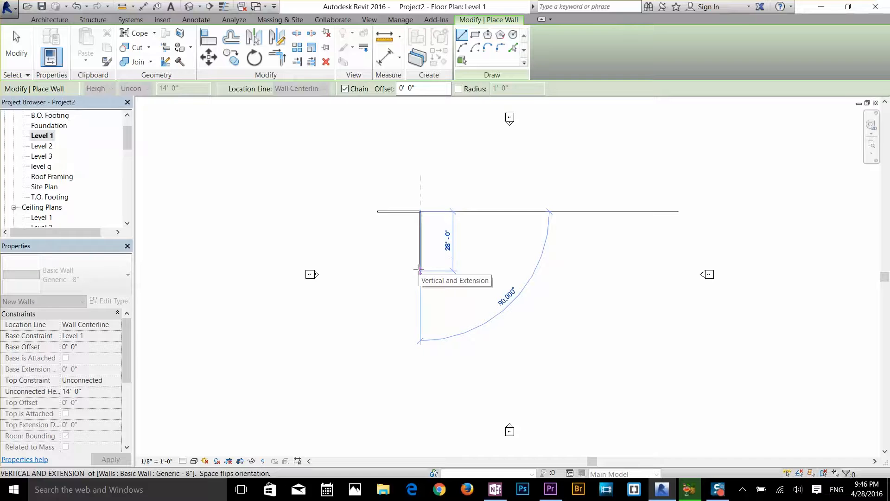
key("Escape")
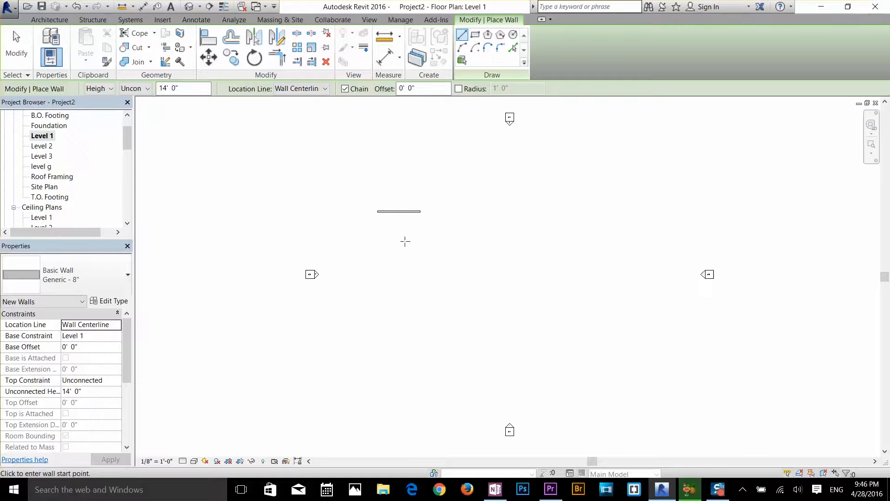
Draw two more separate horizontal walls, about 24' and 28' long, each stepped down and to the right of the previous one
left_click(430, 237)
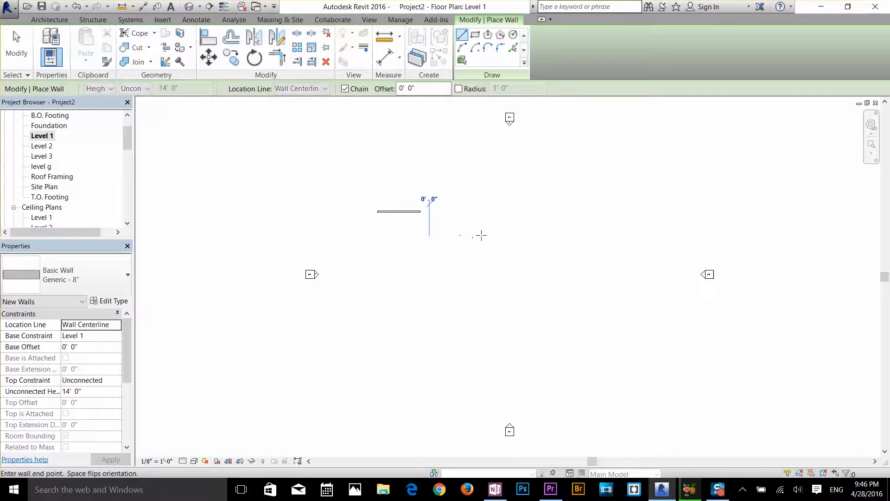
left_click(481, 237)
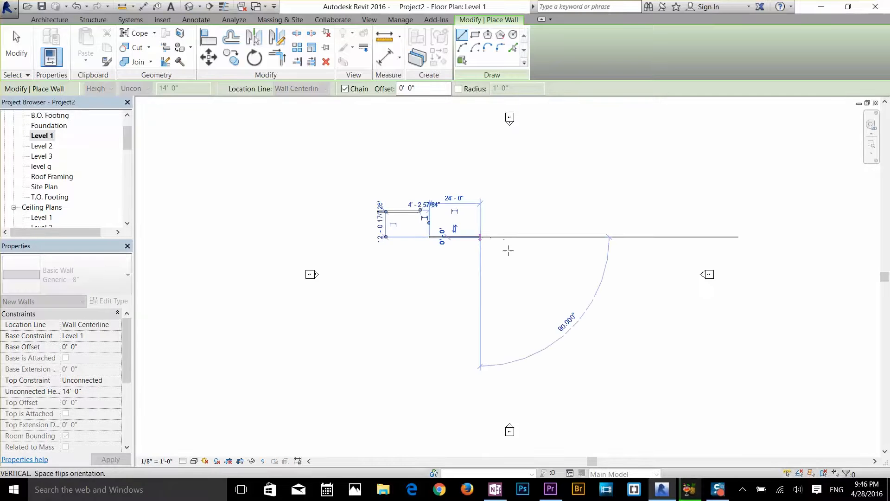
key("Escape")
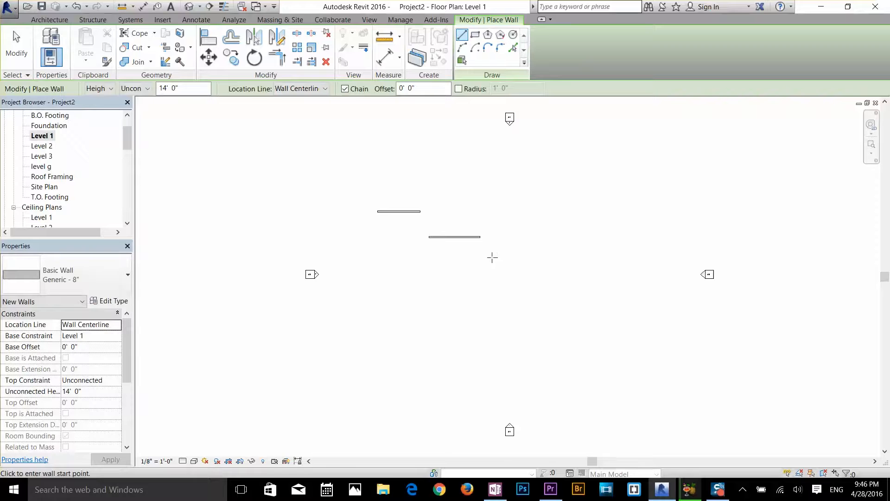
left_click(492, 257)
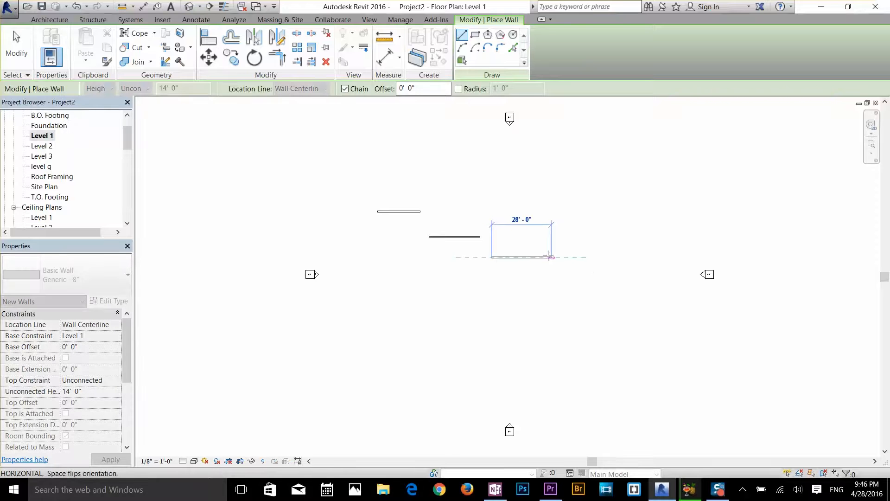
left_click(551, 257)
key("Escape")
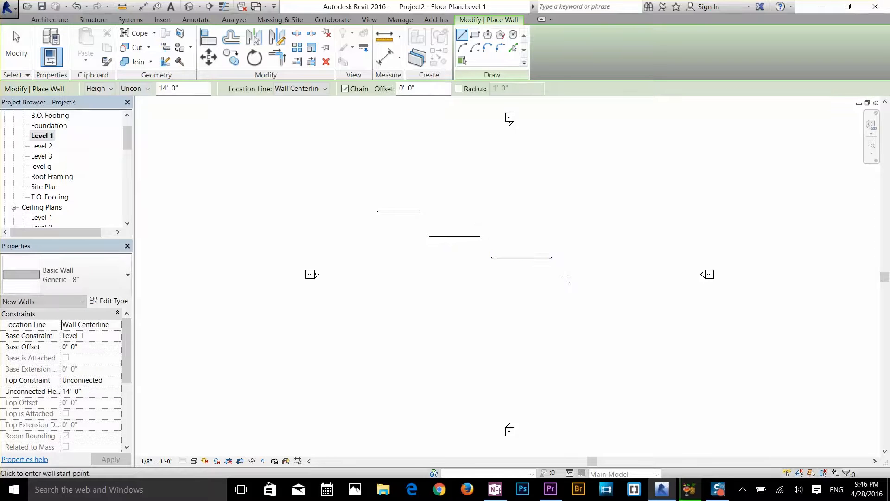
Examine the list of available wall types for the 20' wall, from exterior and generic to curtain and stacked walls
key("Escape")
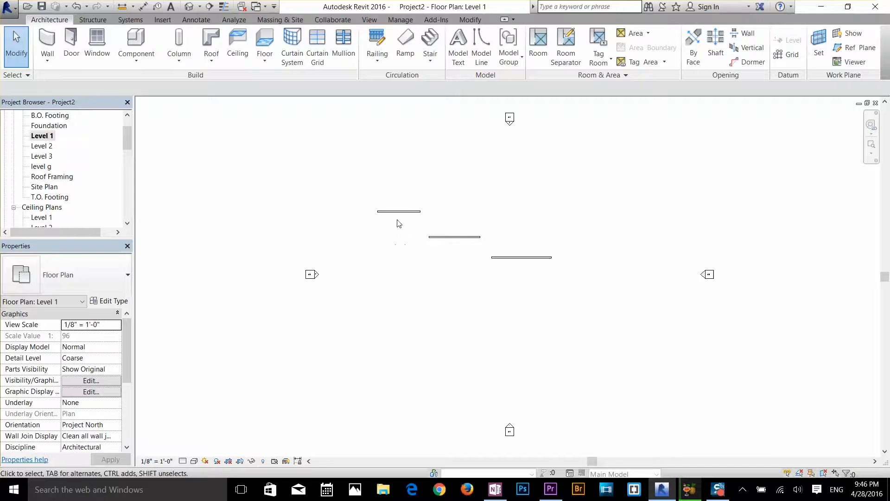
left_click(401, 211)
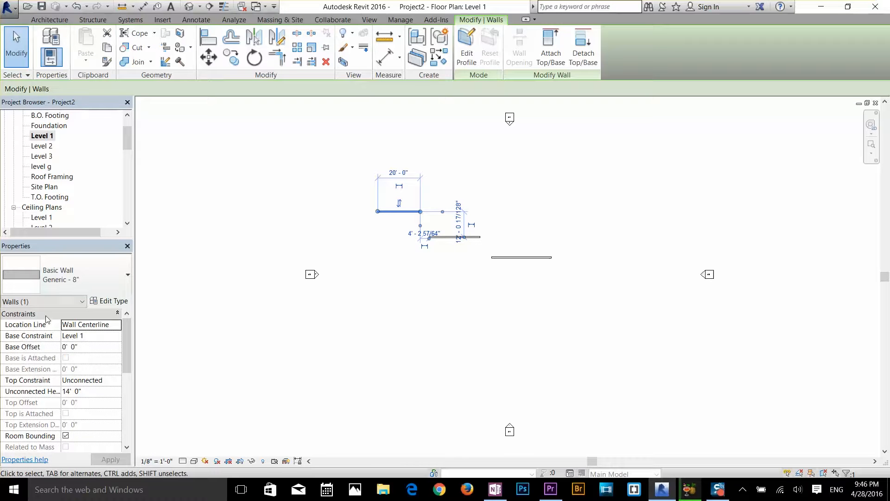
left_click(90, 277)
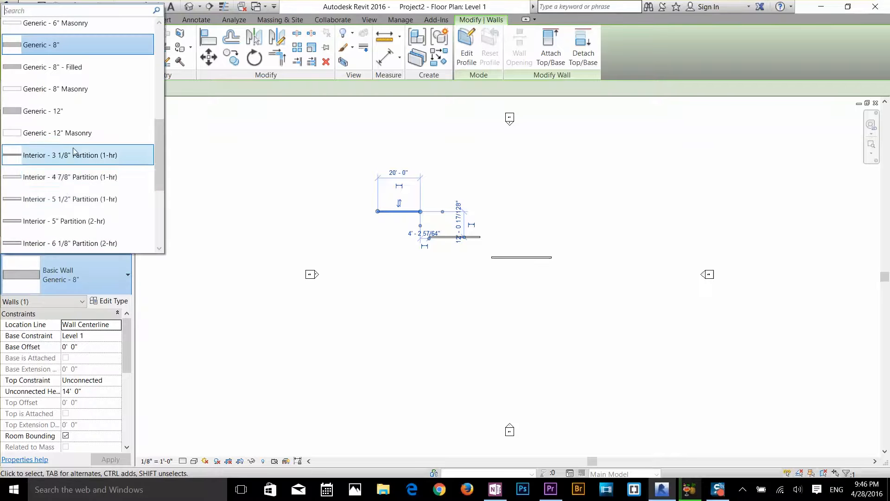
scroll(73, 148, "down", 3)
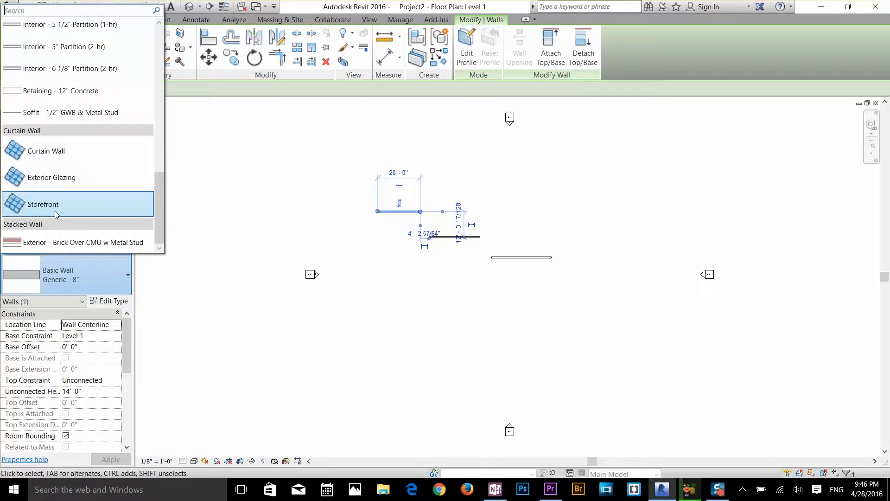
scroll(55, 210, "up", 3)
scroll(58, 132, "up", 5)
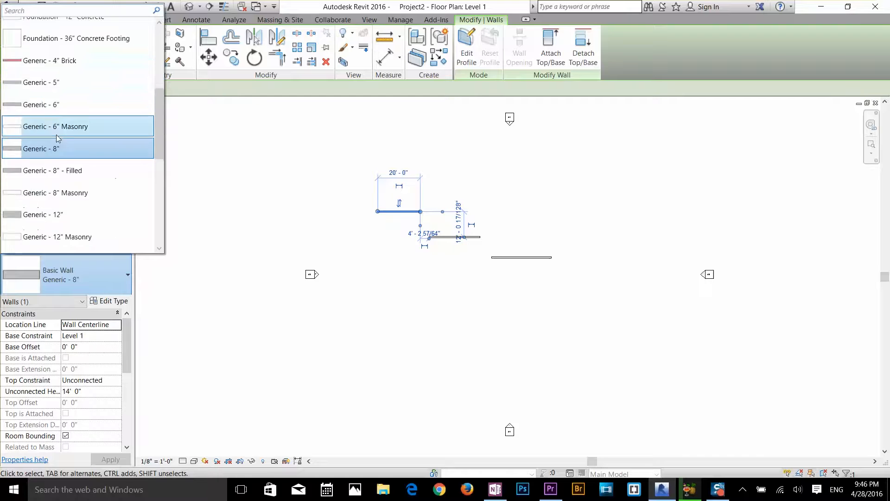
scroll(57, 138, "up", 3)
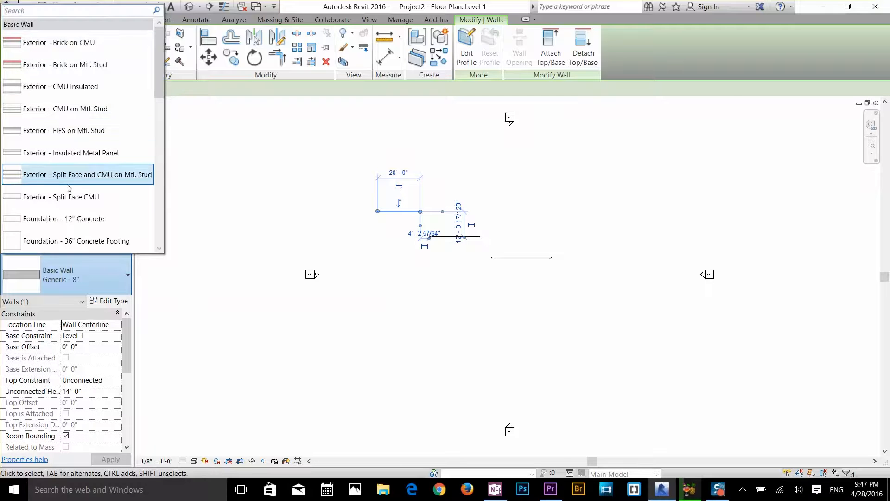
scroll(64, 219, "down", 3)
scroll(64, 219, "down", 1)
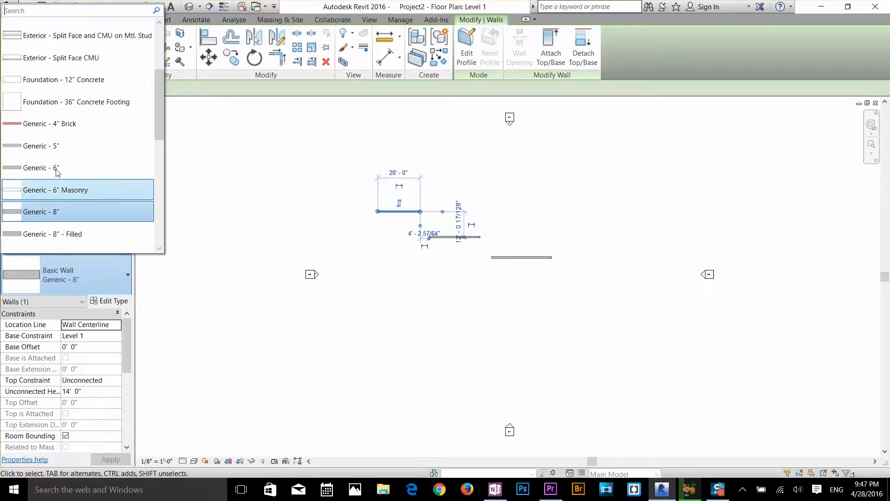
scroll(57, 217, "down", 2)
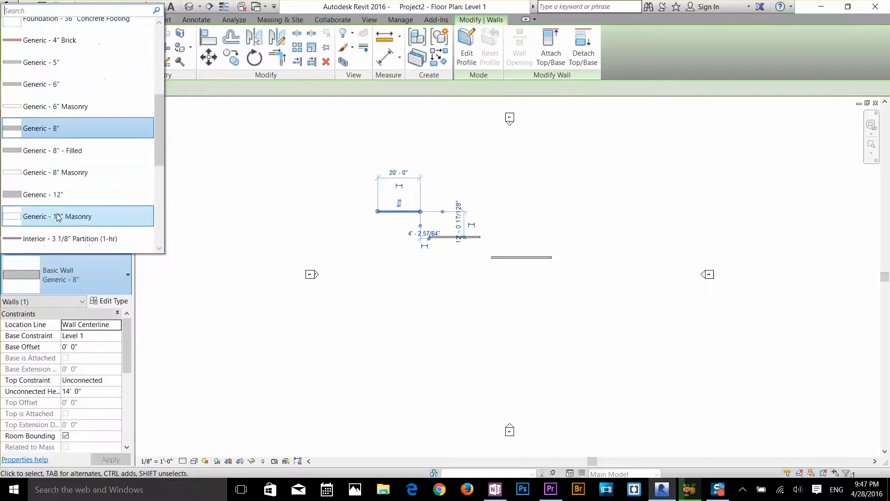
left_click(235, 211)
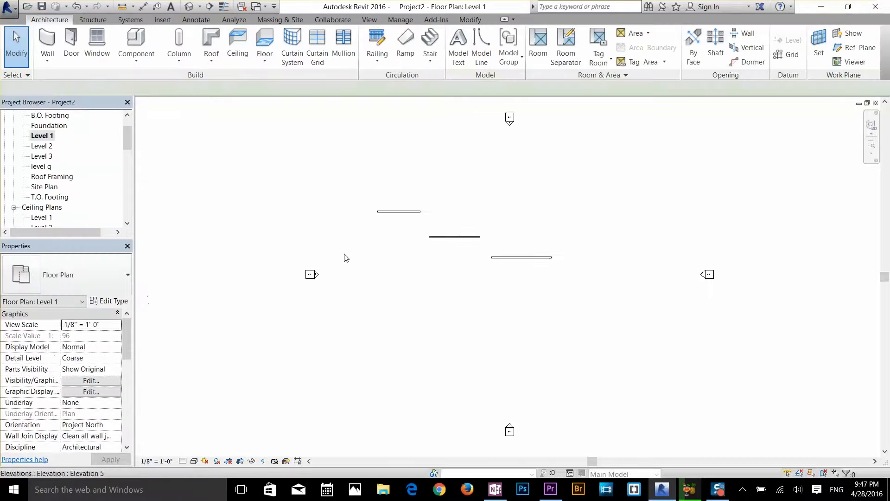
Set the top constraint of the 20' wall to Up to level: level g, keeping the top offset at 0' 0"
left_click(401, 213)
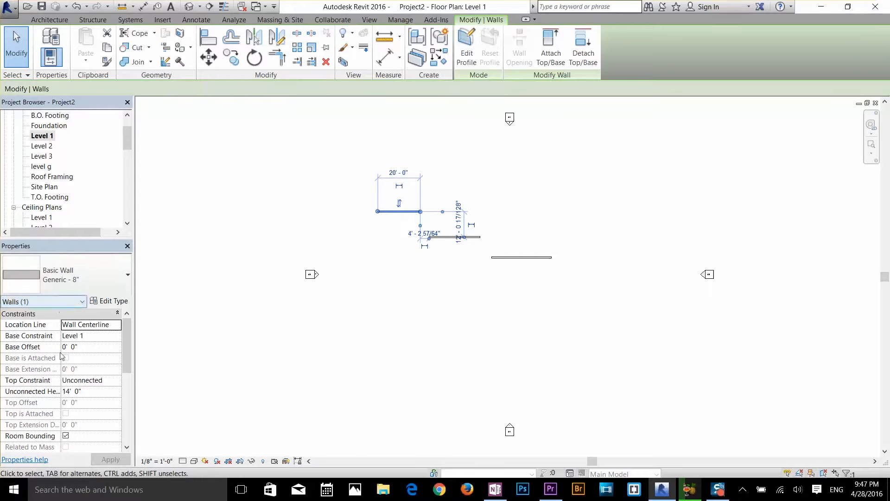
scroll(64, 353, "down", 1)
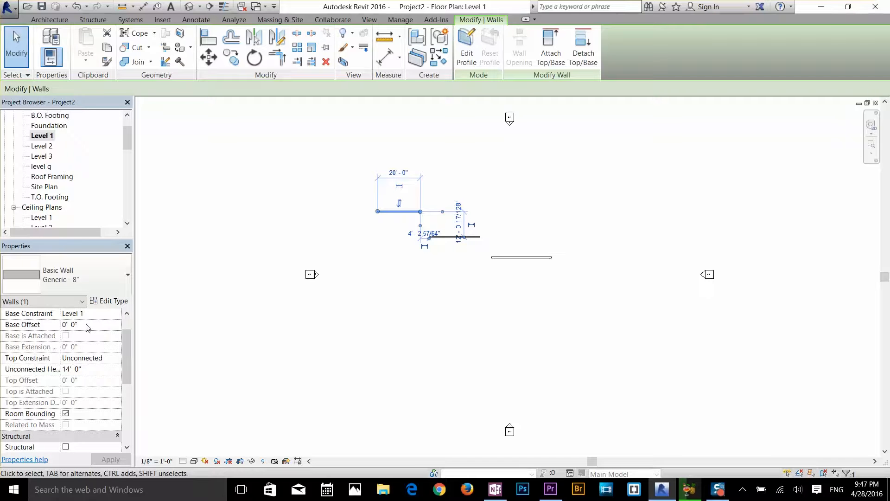
scroll(77, 346, "down", 1)
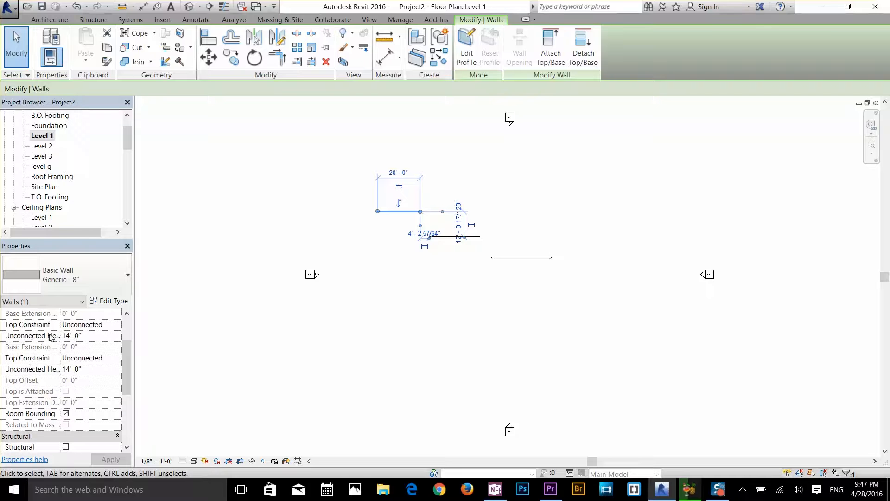
scroll(51, 345, "up", 1)
left_click(81, 358)
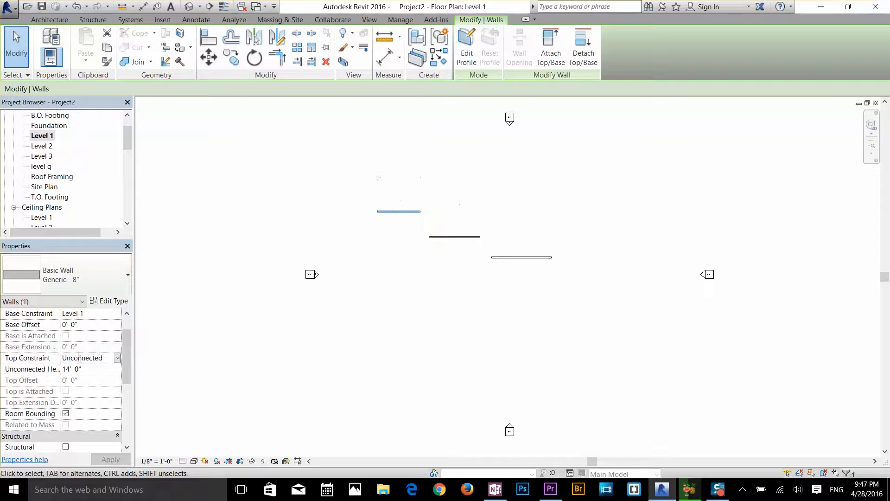
left_click(118, 358)
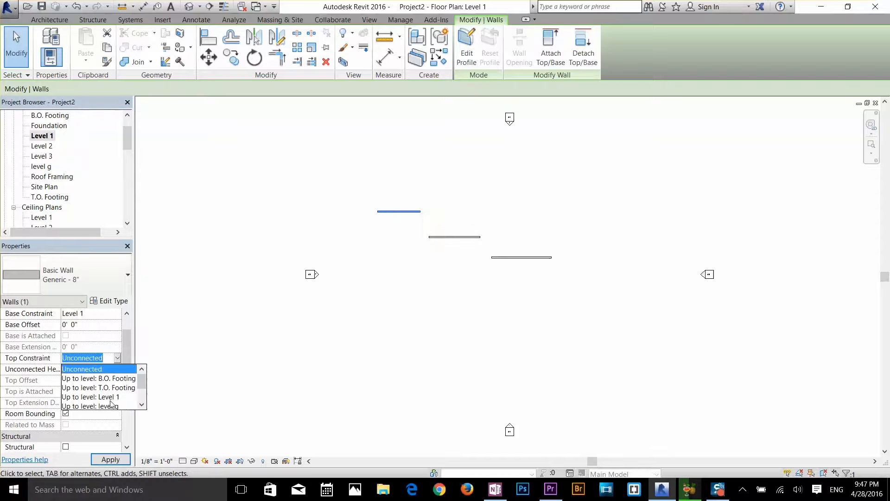
scroll(112, 403, "down", 1)
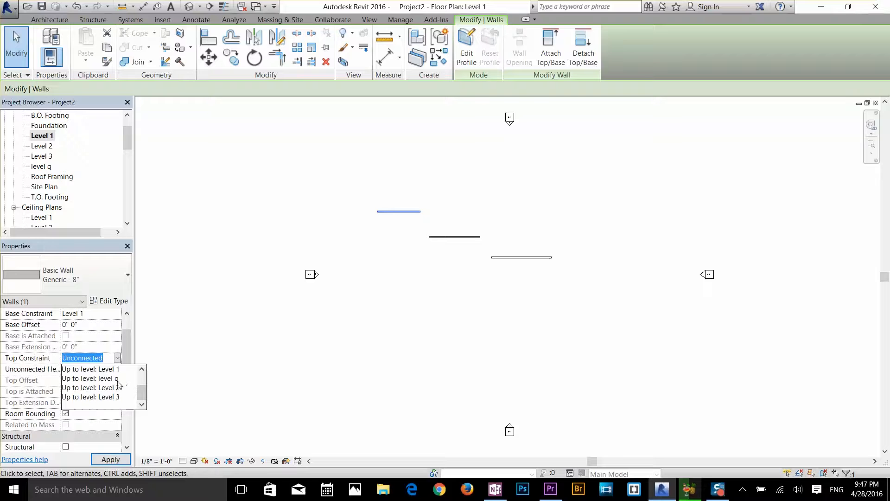
left_click(111, 379)
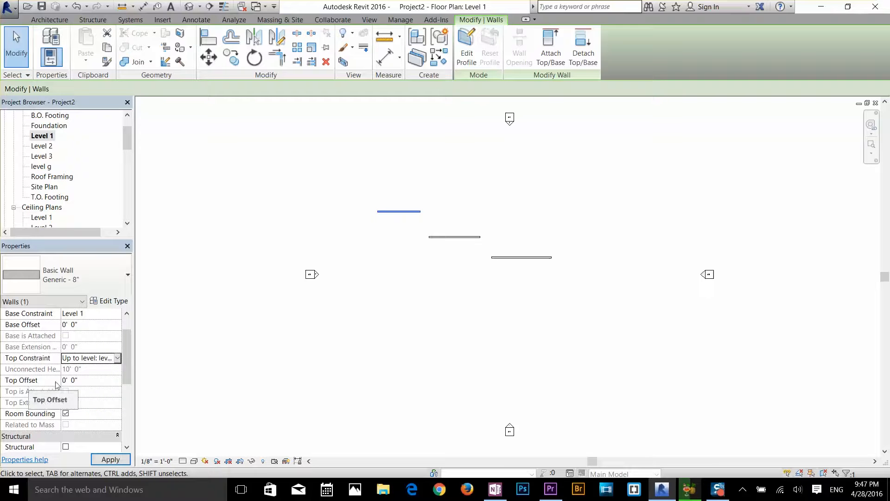
left_click(91, 381)
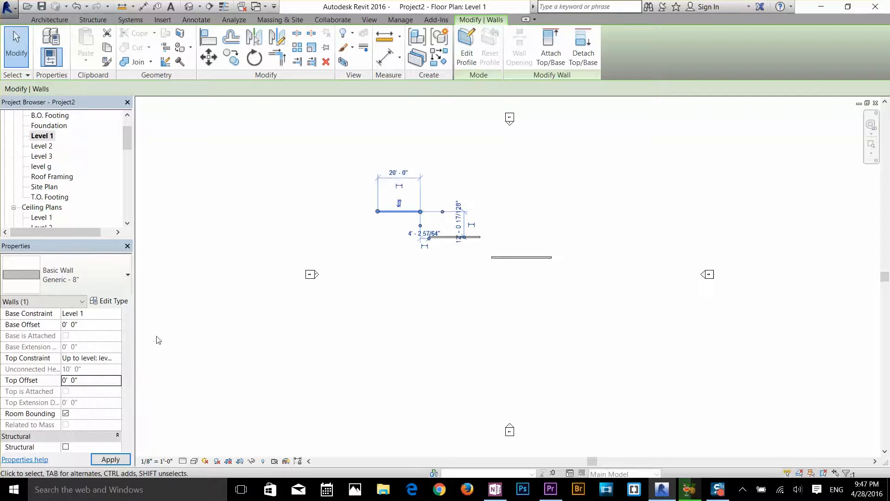
left_click(433, 273)
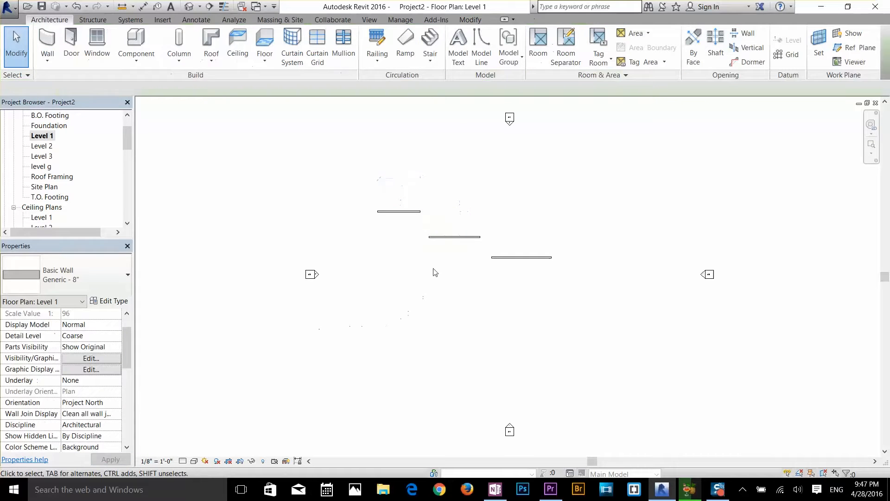
Set the top constraint of the middle 24' wall to Up to level: Level 2
left_click(455, 237)
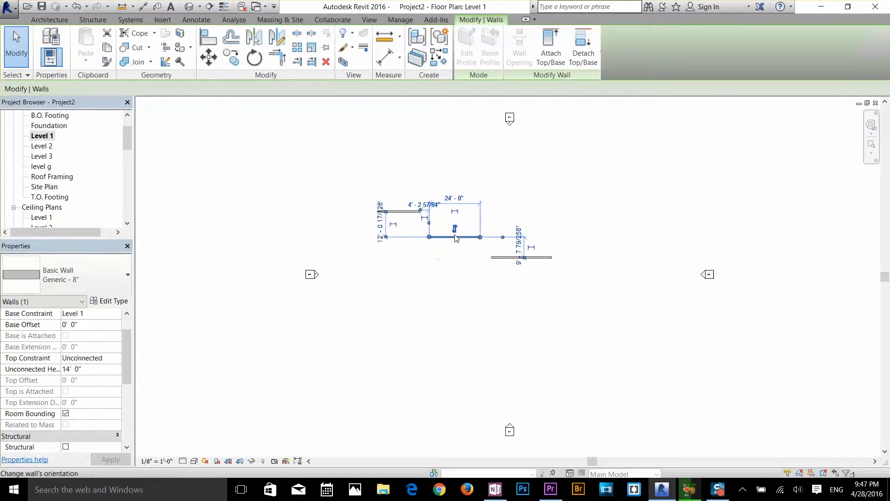
left_click(106, 359)
left_click(117, 358)
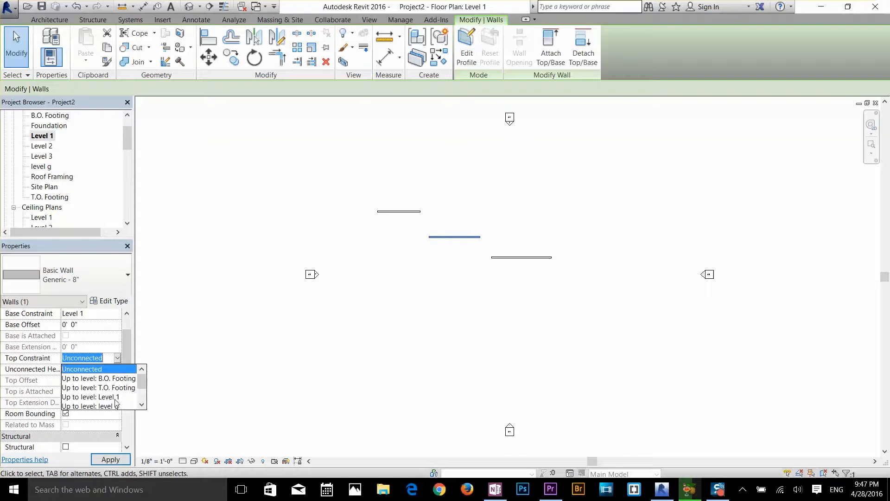
scroll(142, 390, "down", 2)
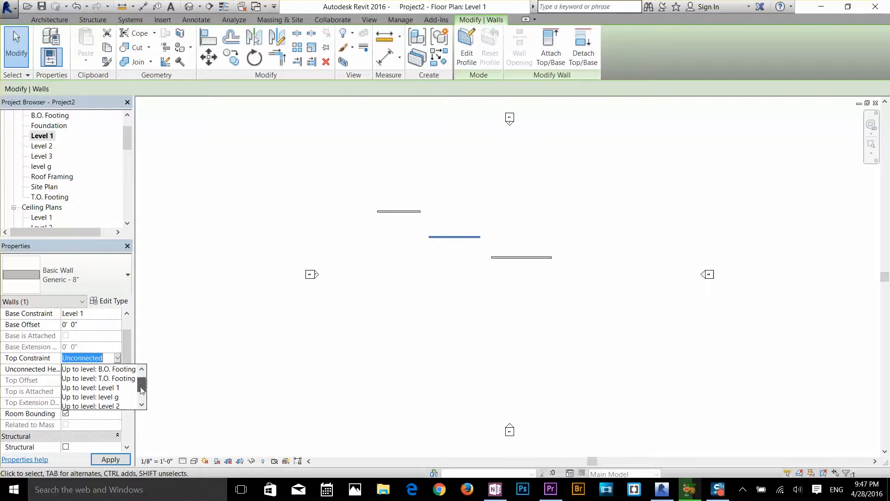
left_click(120, 397)
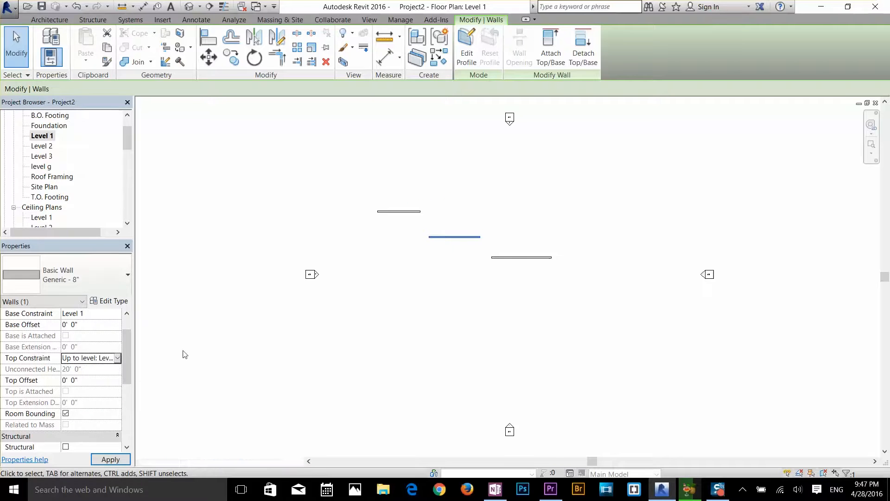
left_click(494, 299)
Set the top constraint of the 28' wall to Up to level: Level 3
left_click(519, 257)
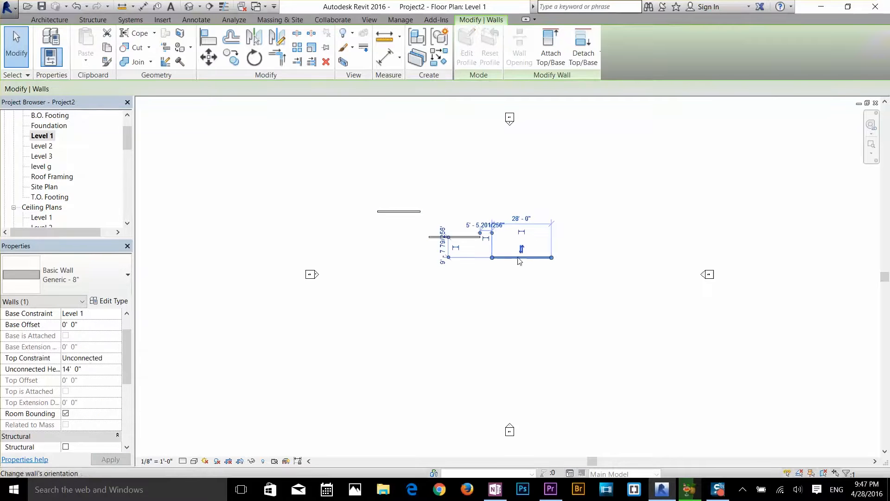
left_click(100, 362)
left_click(118, 359)
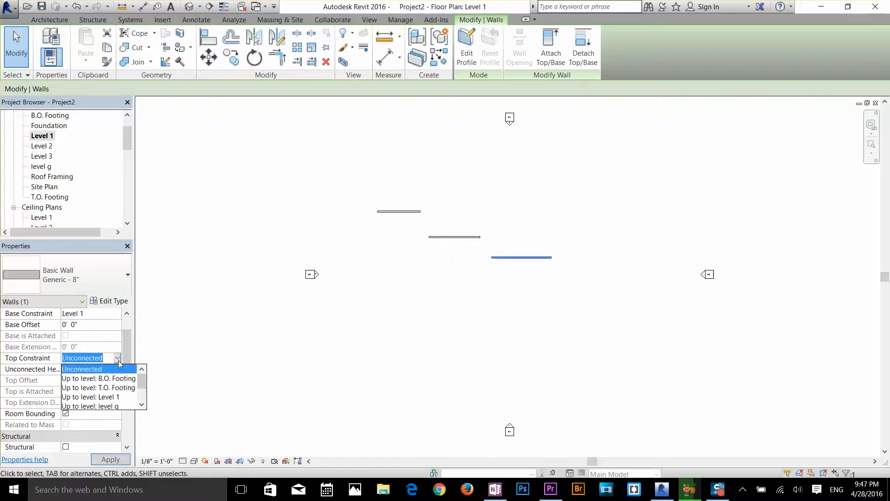
scroll(141, 390, "down", 3)
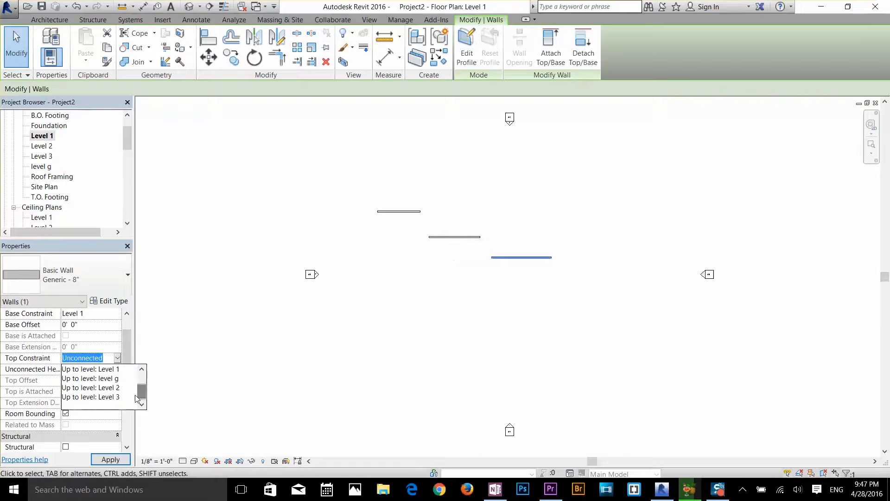
left_click(133, 395)
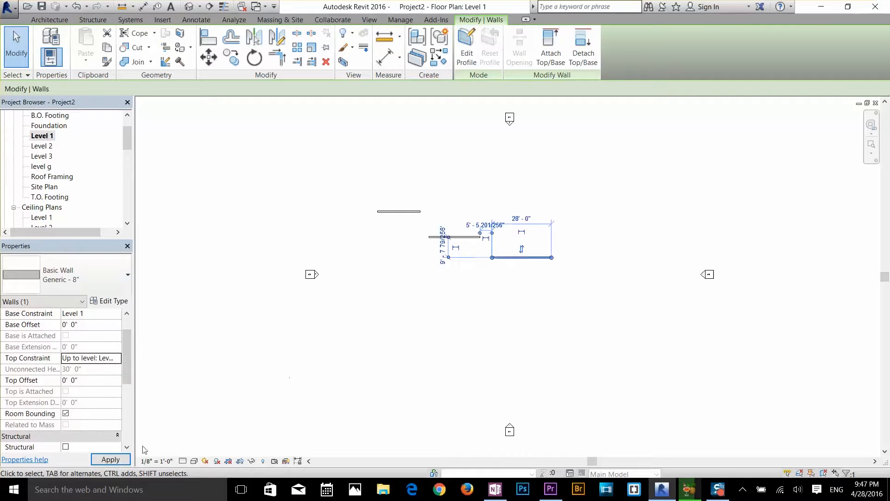
left_click(444, 342)
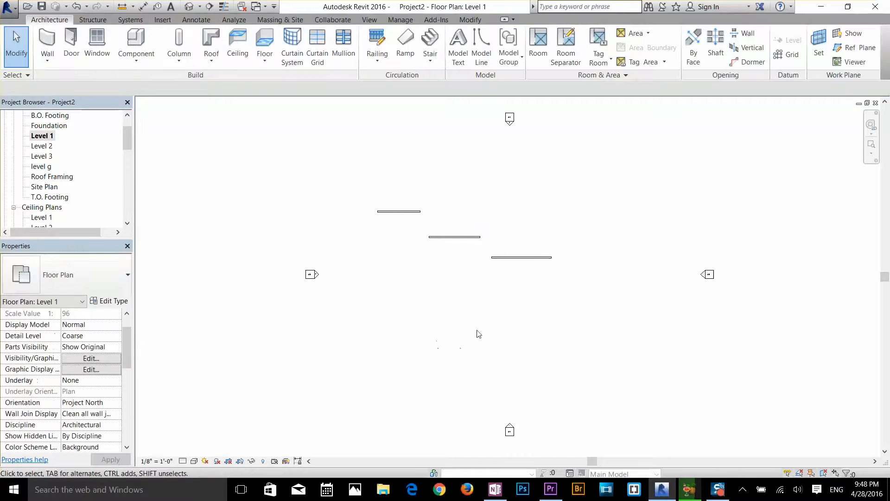
Check the three walls' heights against the levels in the East and North building elevations
scroll(61, 191, "down", 5)
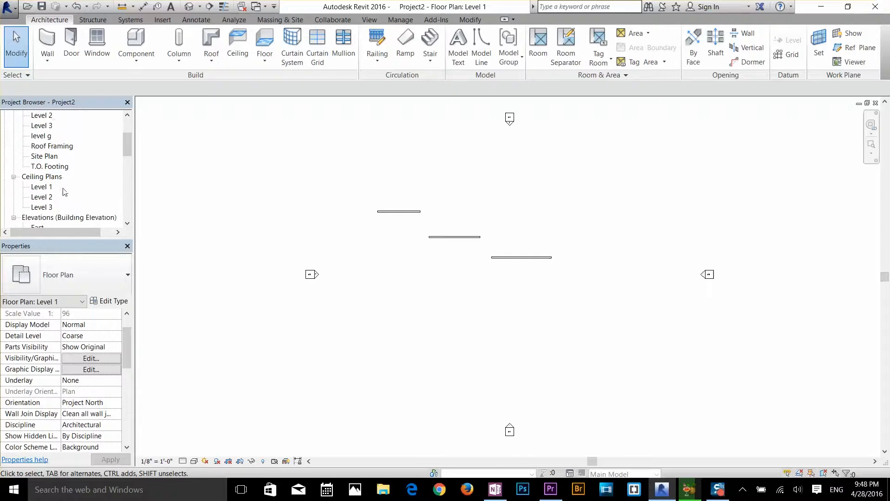
left_click(38, 198)
double_click(37, 197)
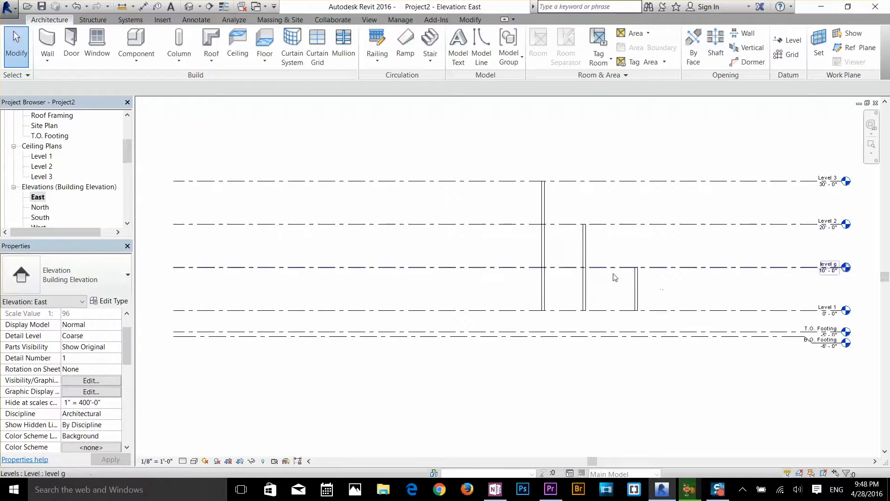
left_click(44, 208)
double_click(44, 208)
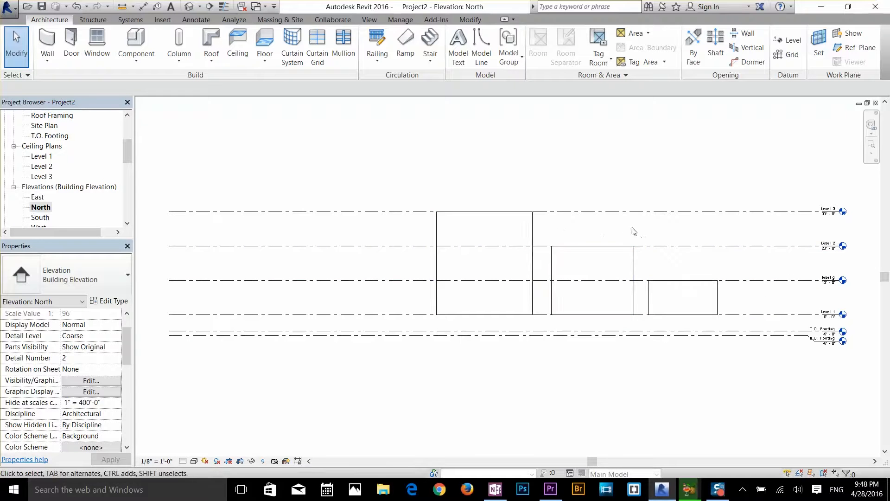
Try raising Level 3 to 35'-6" in the North elevation to test the attached wall, and undo the move
left_click_drag(634, 215, 635, 193)
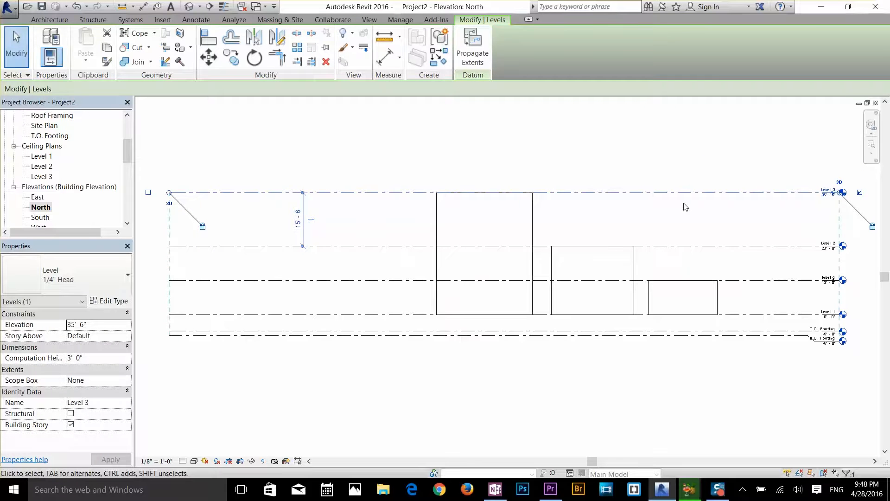
key("ctrl+z")
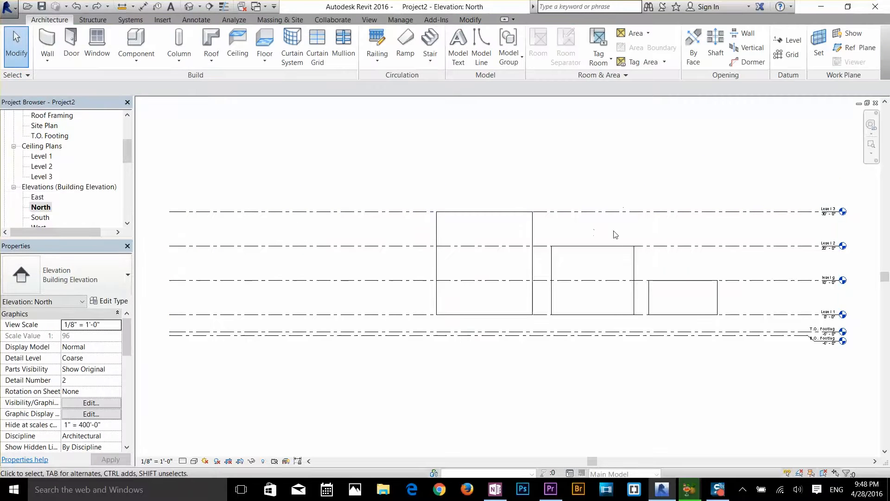
On the Level 1 floor plan, draw a rectangle of Generic - 8" walls about 44' by 13' near the three existing walls
scroll(129, 157, "up", 2)
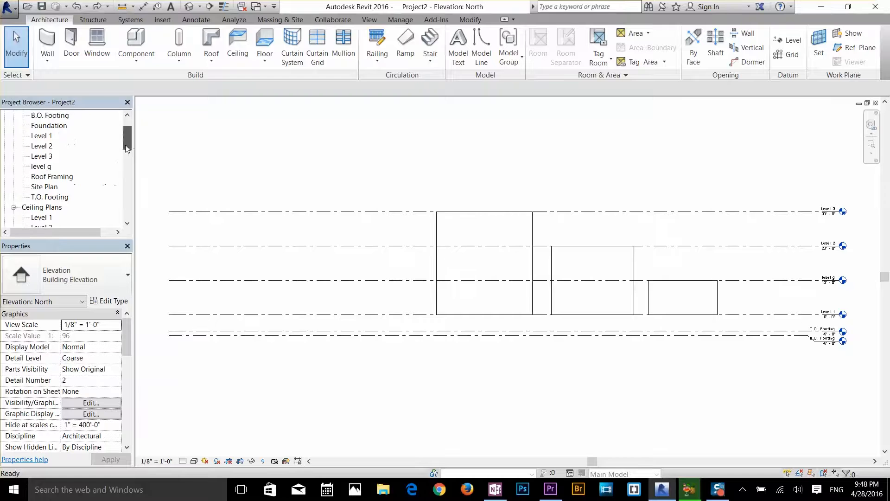
double_click(46, 136)
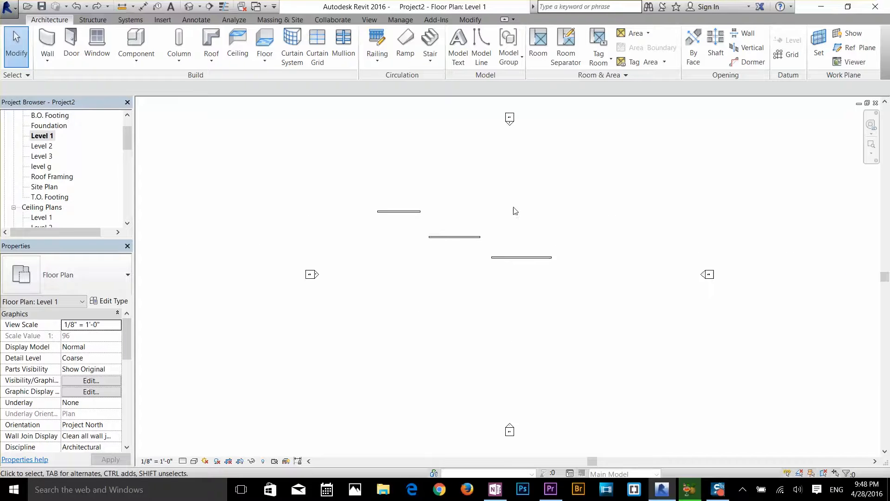
left_click(47, 43)
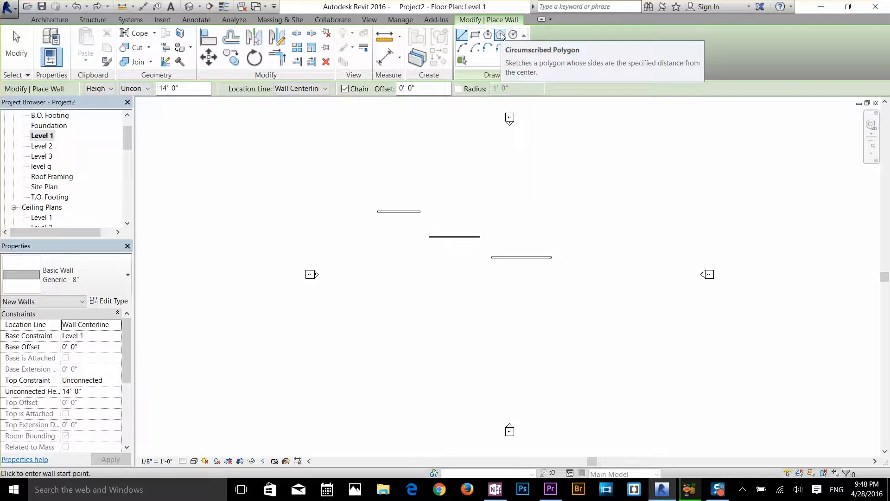
left_click(476, 37)
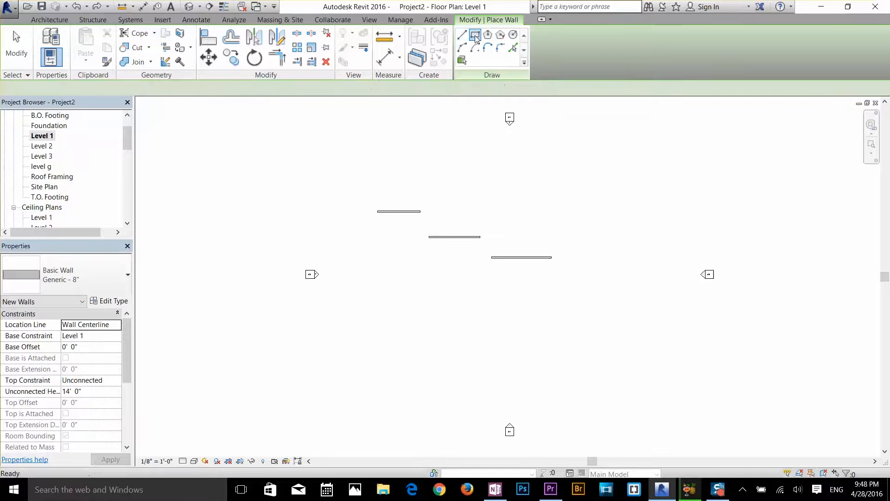
left_click(457, 190)
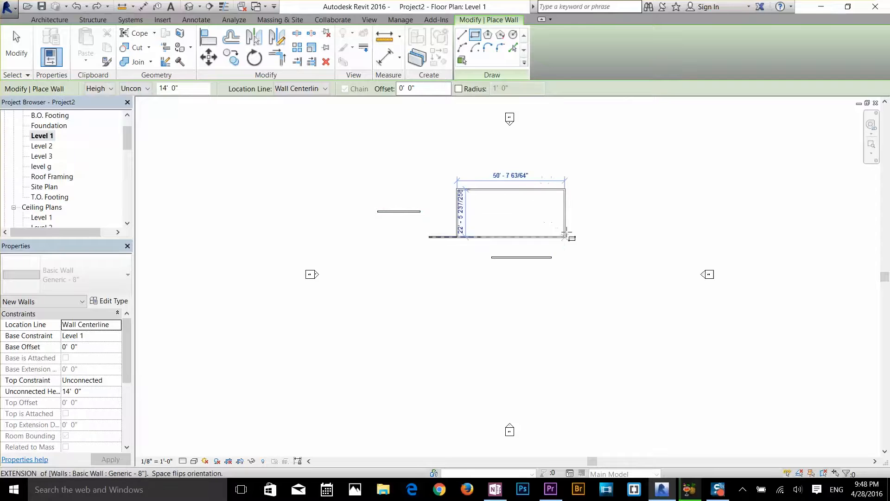
left_click(552, 219)
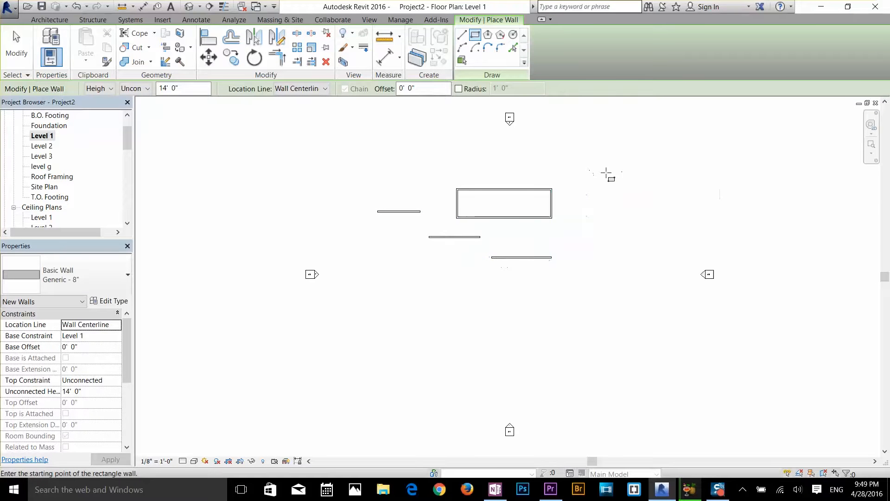
key("Escape")
key("Escape")
Set the distance between the rectangle's two long walls to 10' by moving the upper wall
left_click(552, 203)
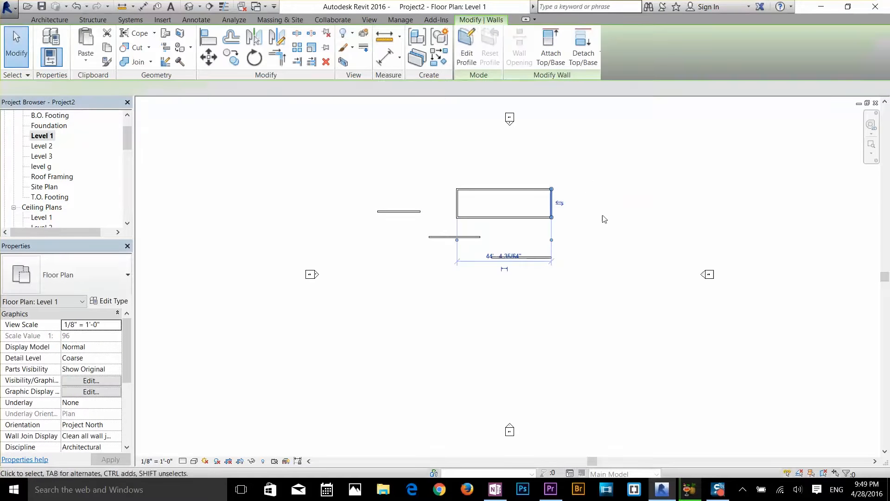
scroll(559, 200, "up", 5)
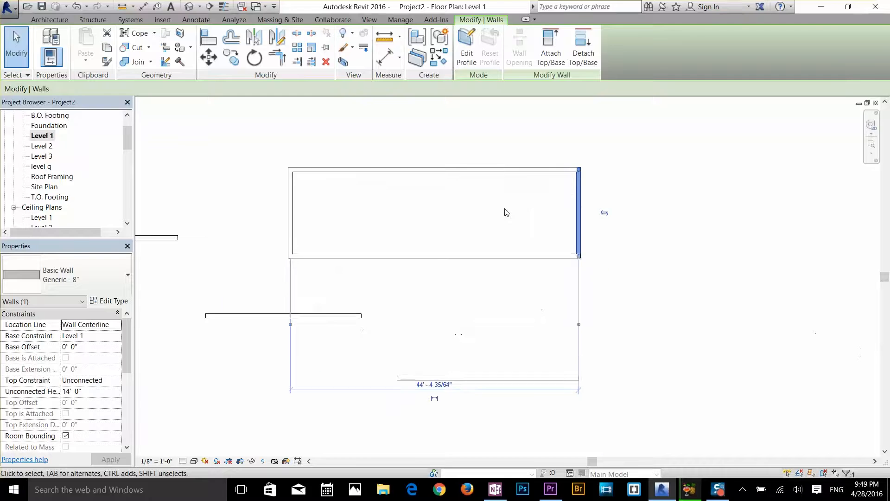
scroll(507, 213, "up", 2)
key("Escape")
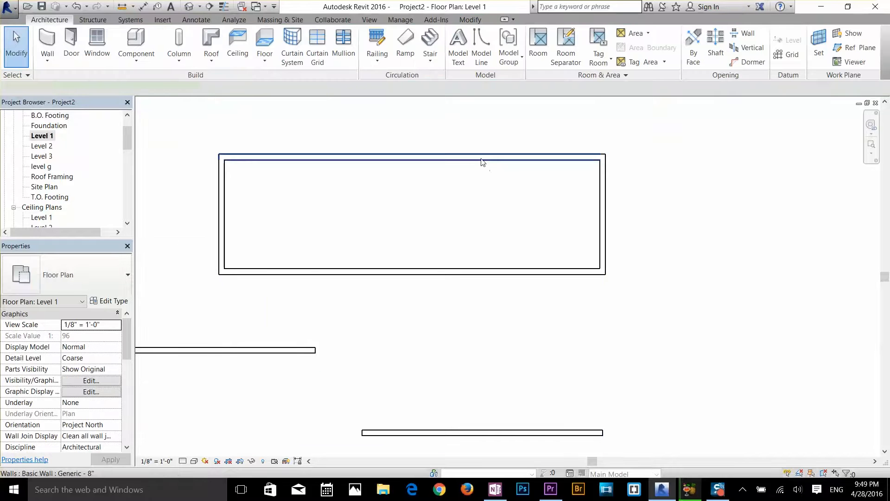
left_click(482, 162)
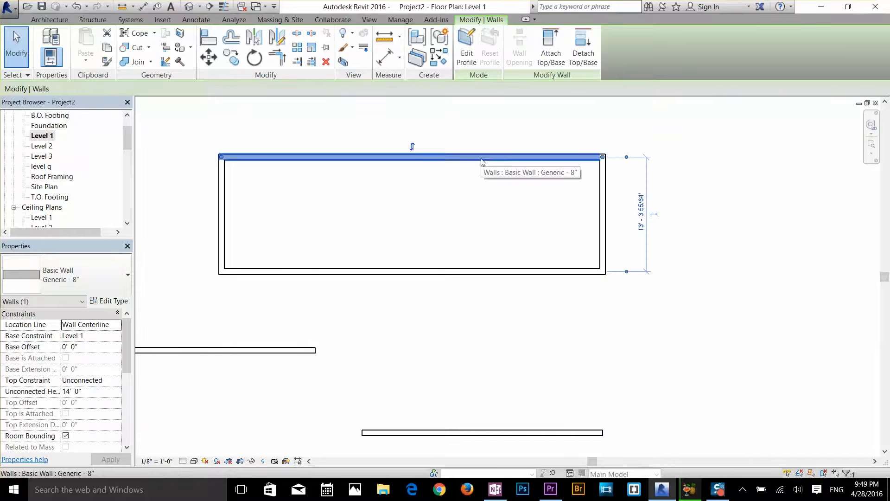
left_click(644, 212)
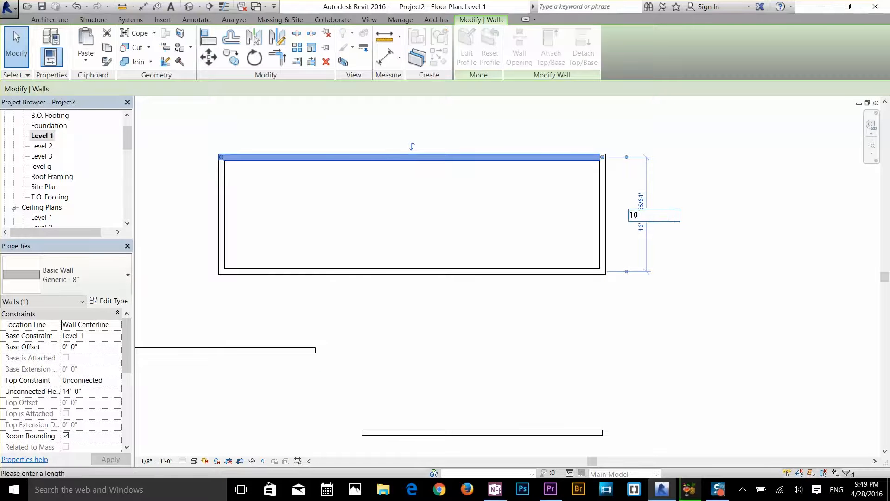
key("Return")
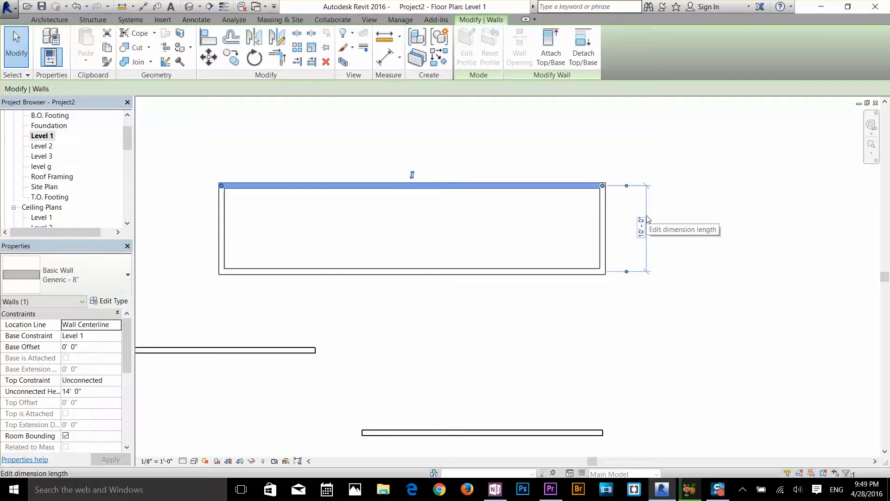
key("Escape")
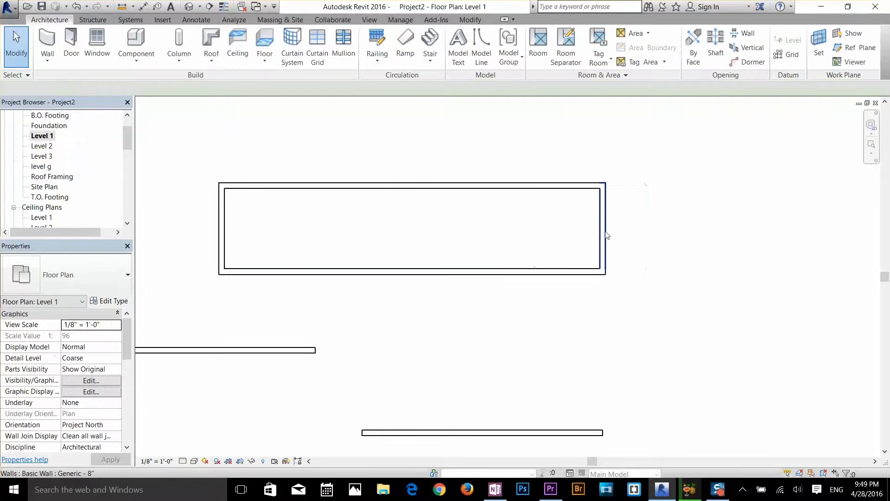
Set the distance between the rectangle's two short walls to 20' by moving the right-hand wall
left_click(604, 235)
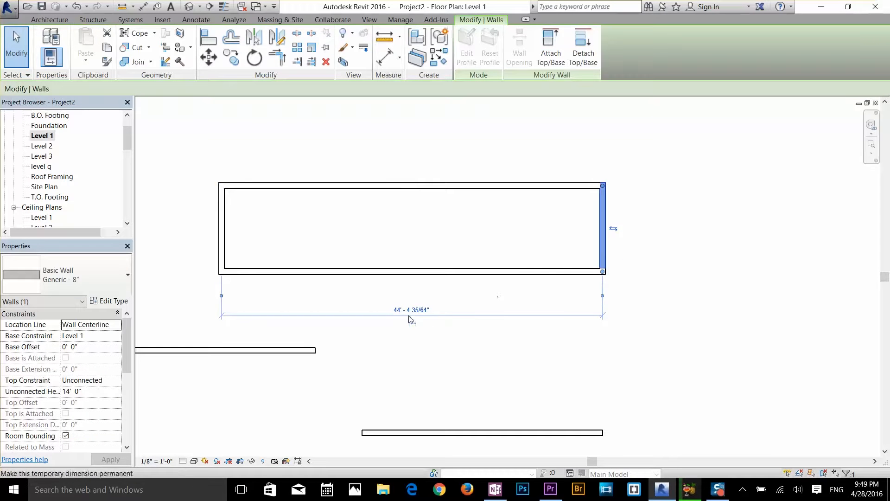
left_click(412, 311)
type("20")
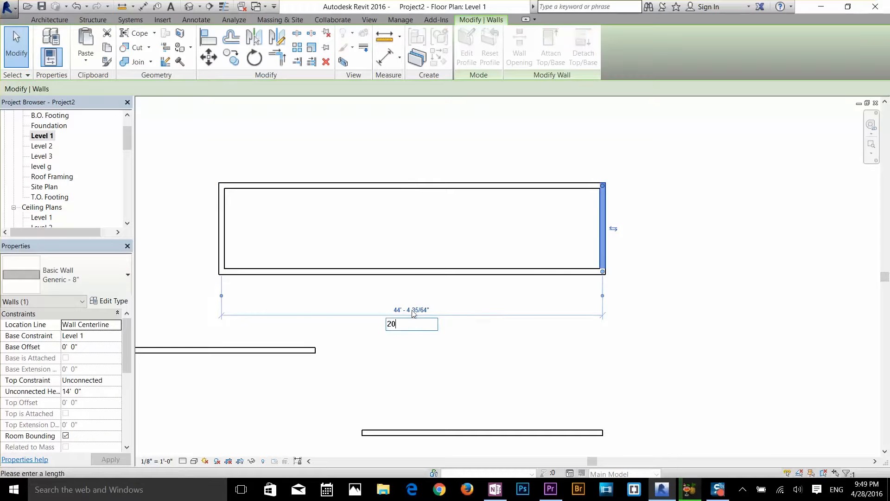
key("Return")
left_click(414, 312)
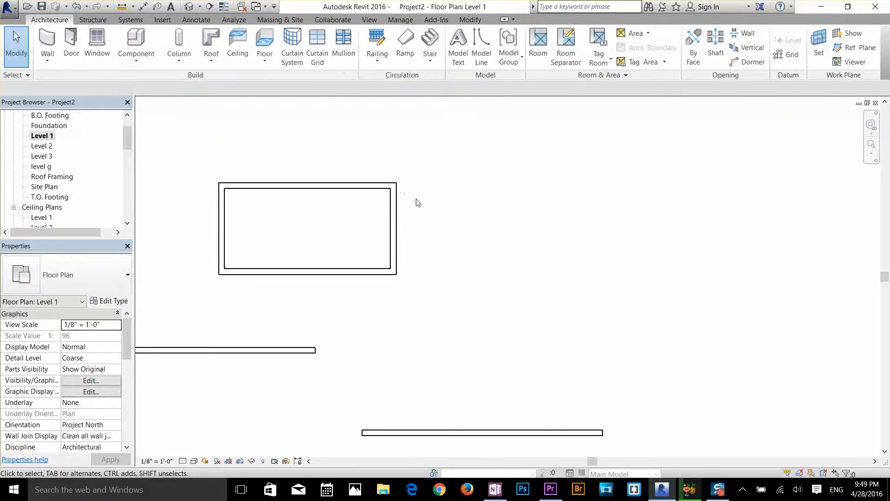
middle_click_drag(396, 222, 437, 227)
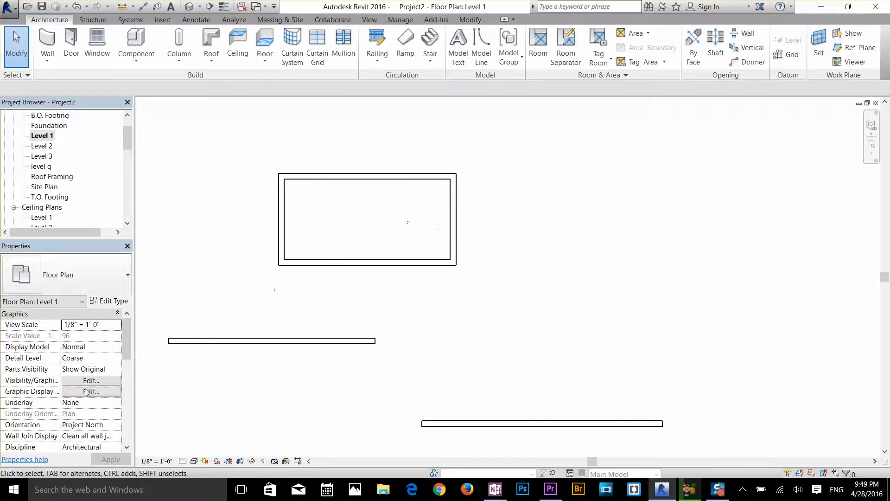
mouse_move(127, 332)
left_mouse_down()
mouse_move(117, 421)
mouse_move(127, 336)
mouse_move(126, 348)
left_mouse_up()
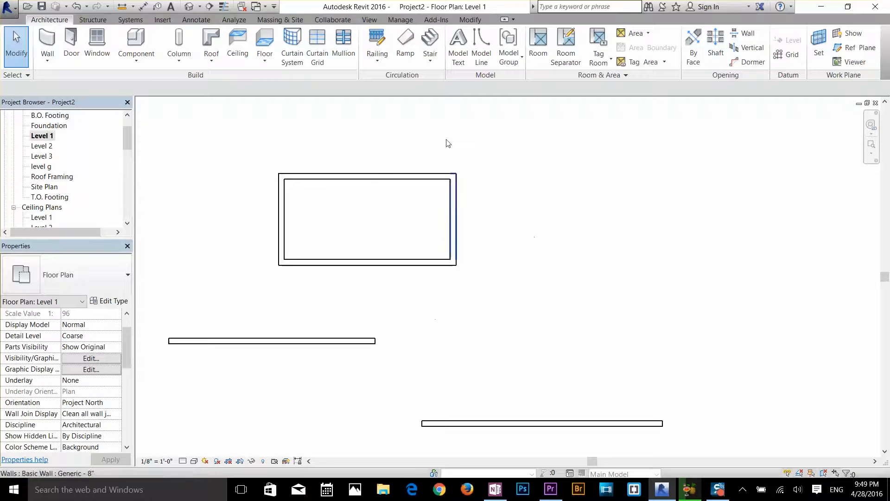
Draw a six-sided inscribed polygon of Generic - 8" walls, radius about 4'-2", to the right of the rectangle
key("w")
key("a")
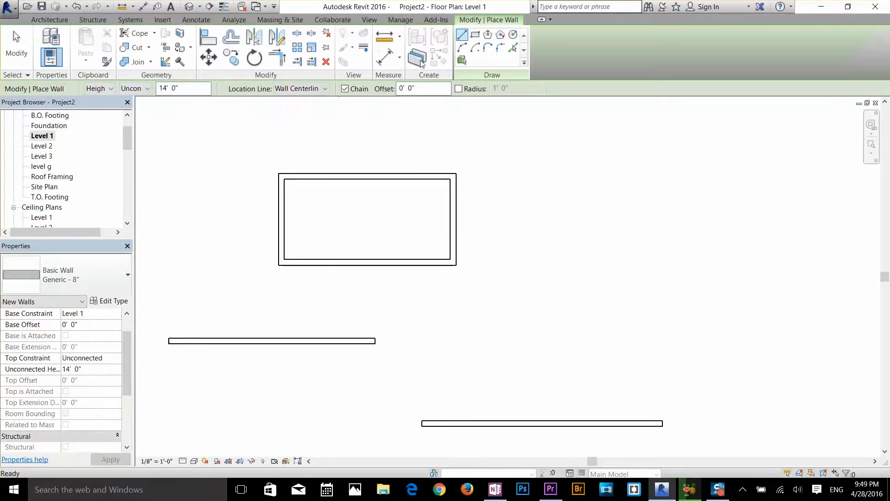
left_click(488, 35)
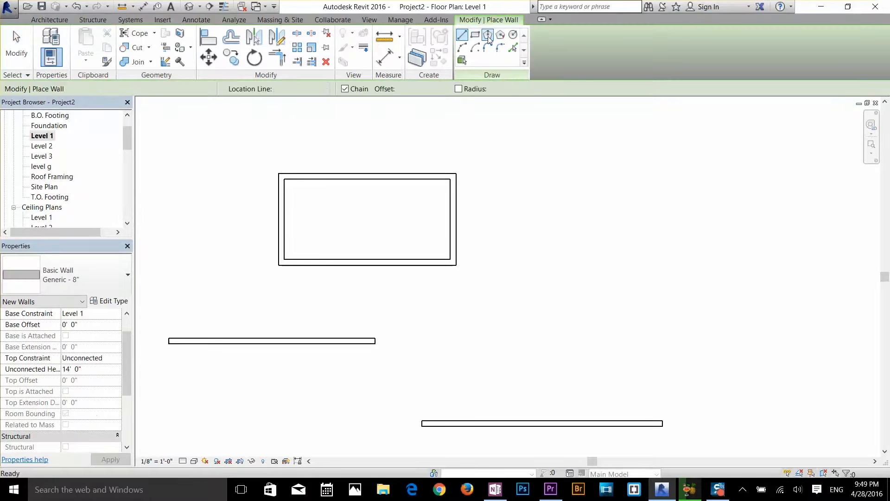
left_click(525, 236)
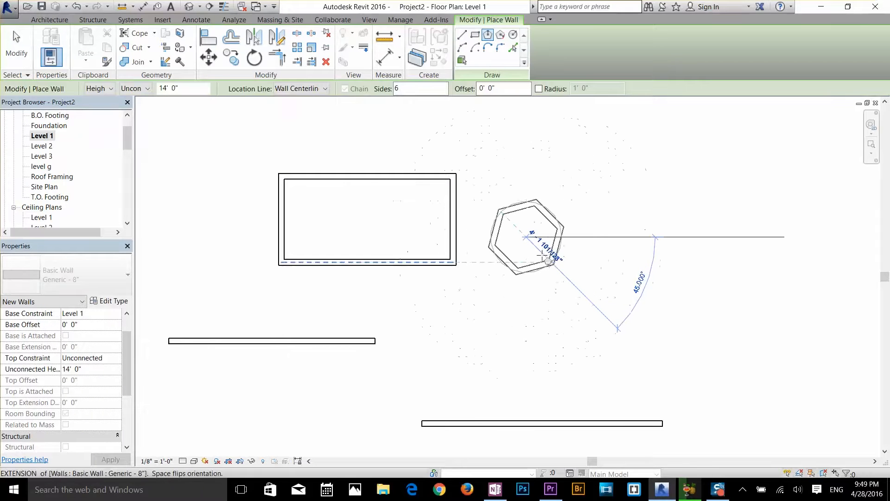
left_click(555, 260)
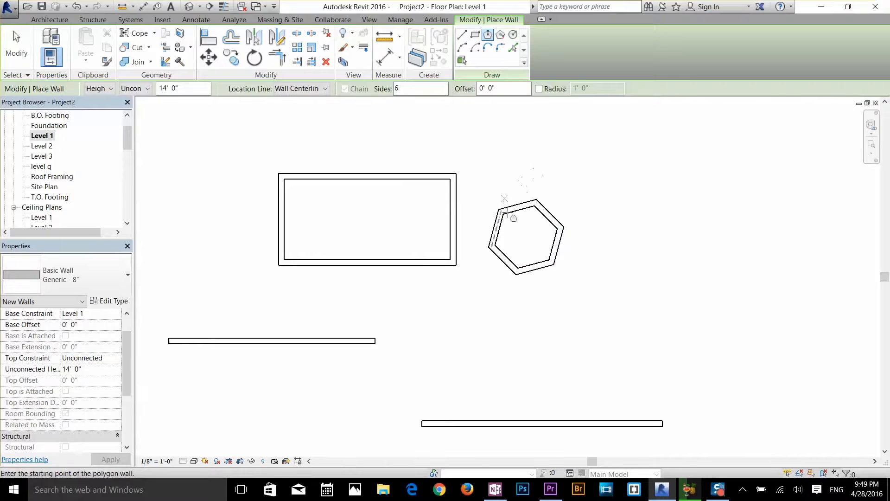
key("Escape")
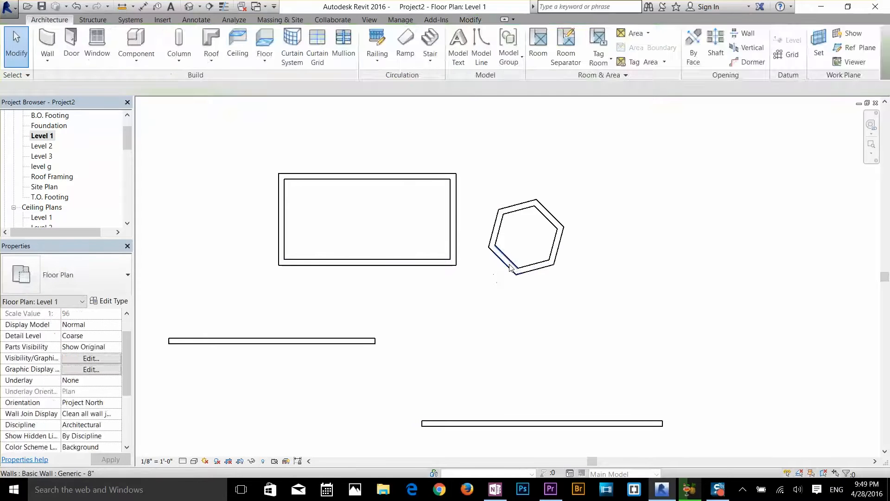
Set the top constraint of all six hexagon walls to Up to level: level g
left_click(509, 265)
key("Escape")
left_click_drag(593, 196, 483, 291)
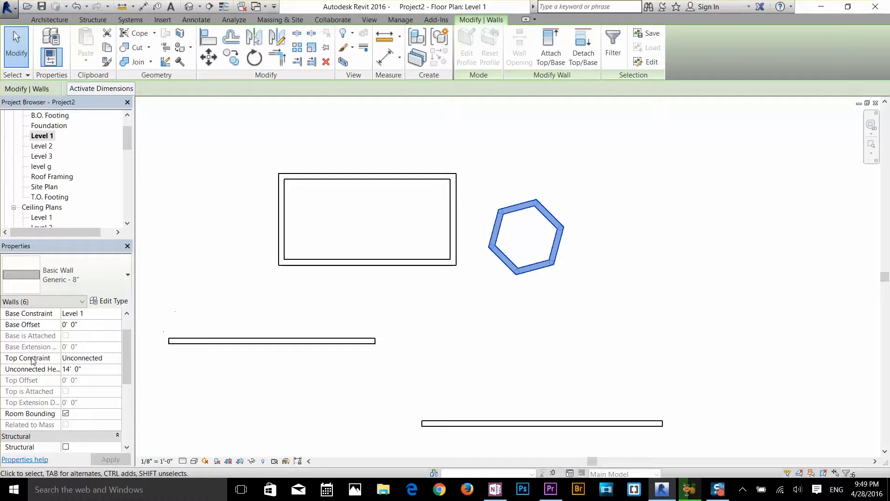
left_click(78, 359)
left_click(118, 359)
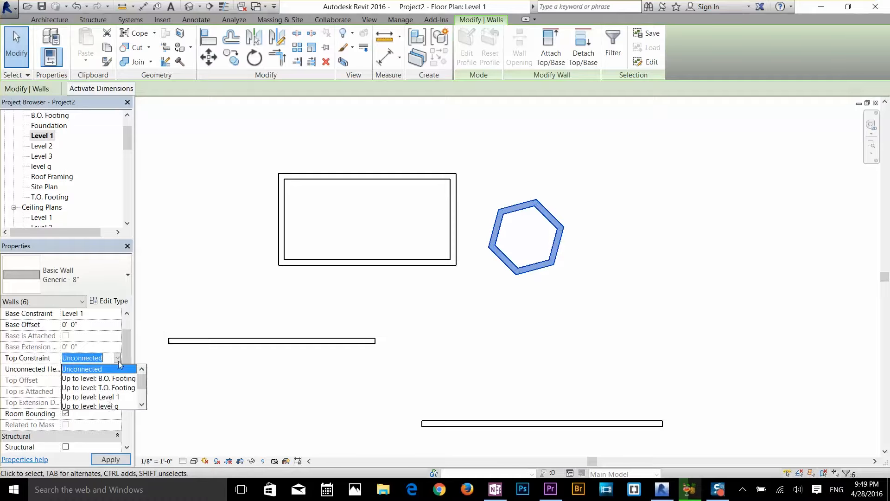
left_click(110, 407)
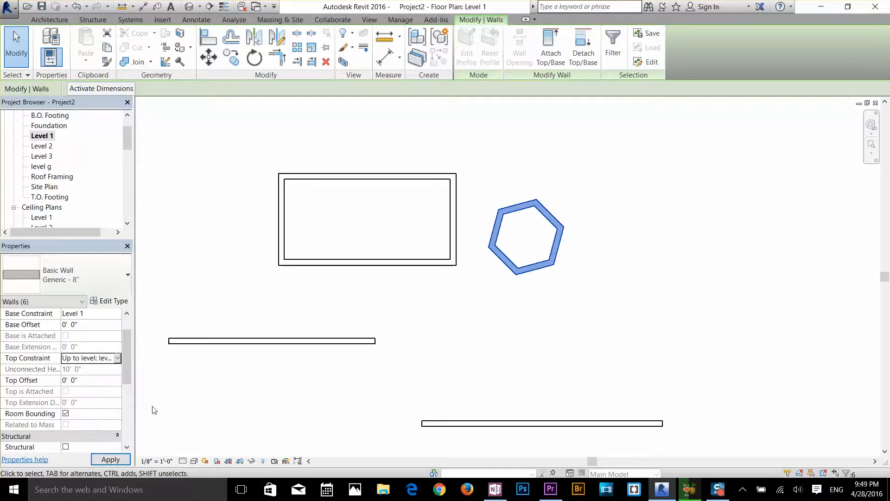
left_click(515, 343)
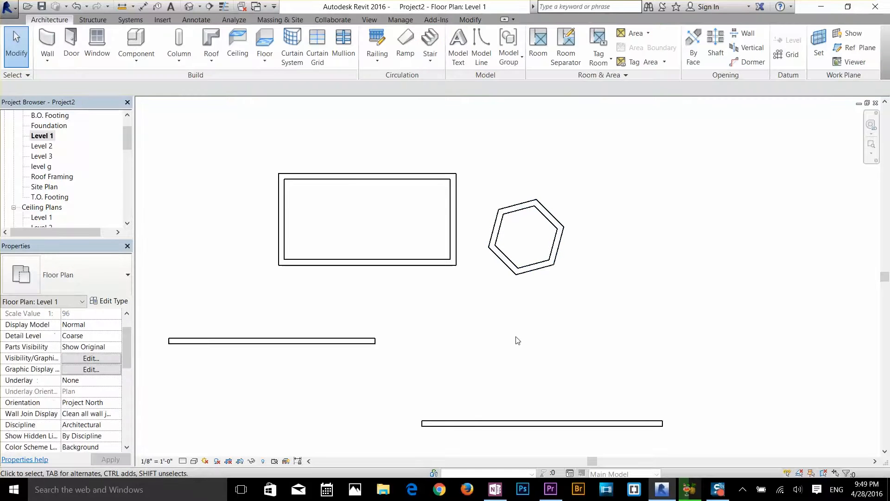
Try setting the distance between two opposite hexagon walls to 3', deleting the conflicting elements, and undo the change
left_click(520, 272)
left_click(574, 294)
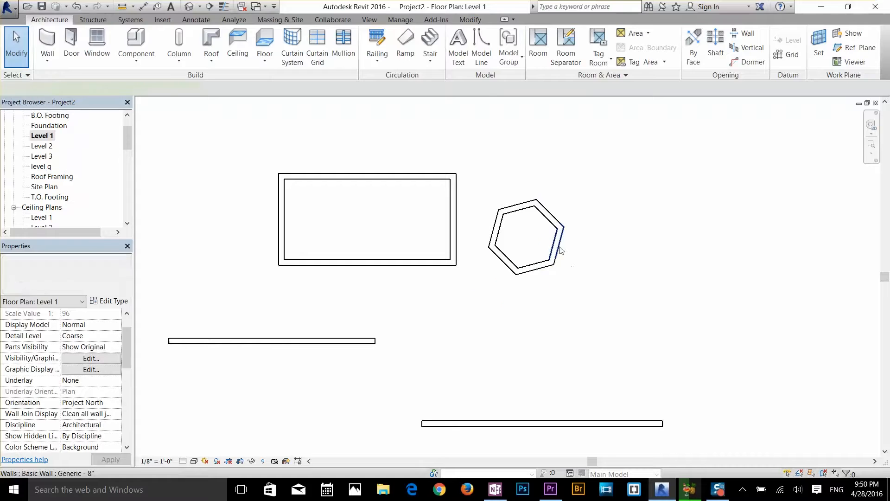
left_click(561, 251)
left_click(514, 293)
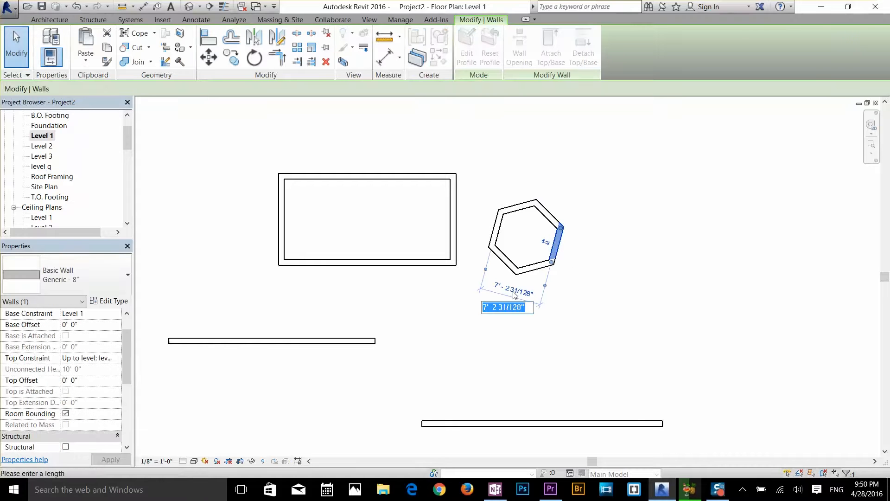
type("3")
key("Return")
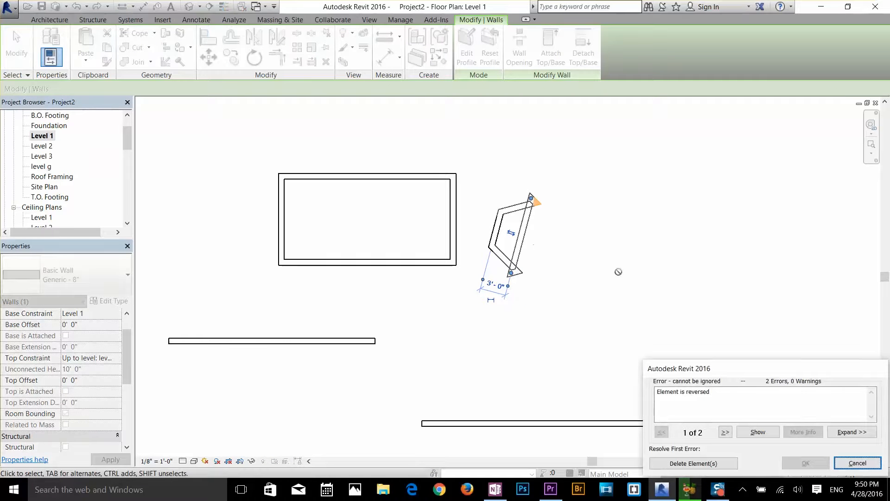
left_click(722, 464)
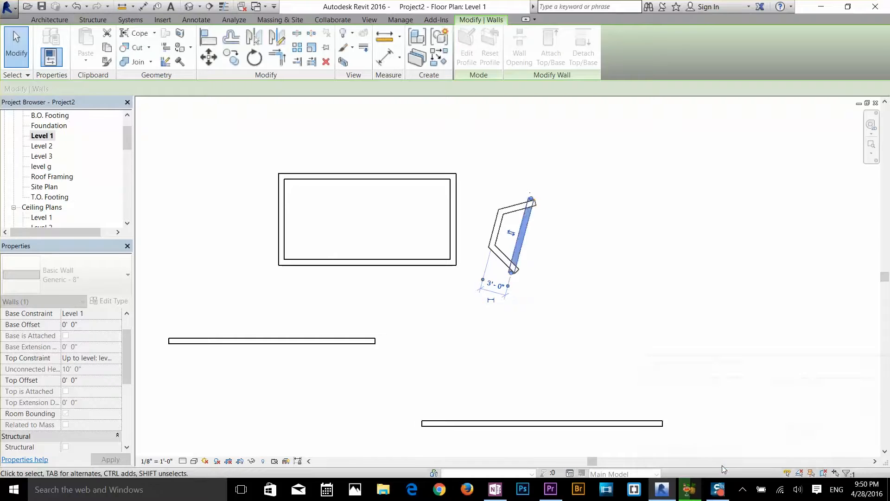
left_click(602, 282)
key("ctrl+z")
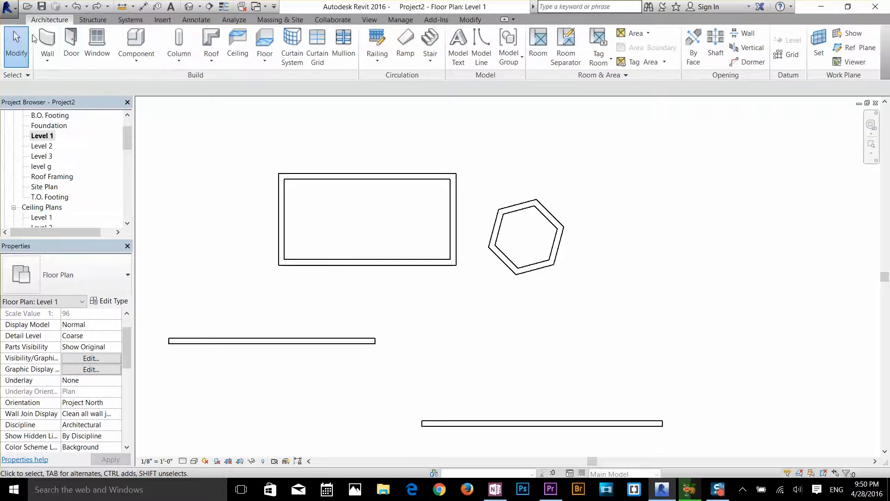
Draw a circular Generic - 8" wall with a radius of about 6'-6" below the hexagon
left_click(47, 44)
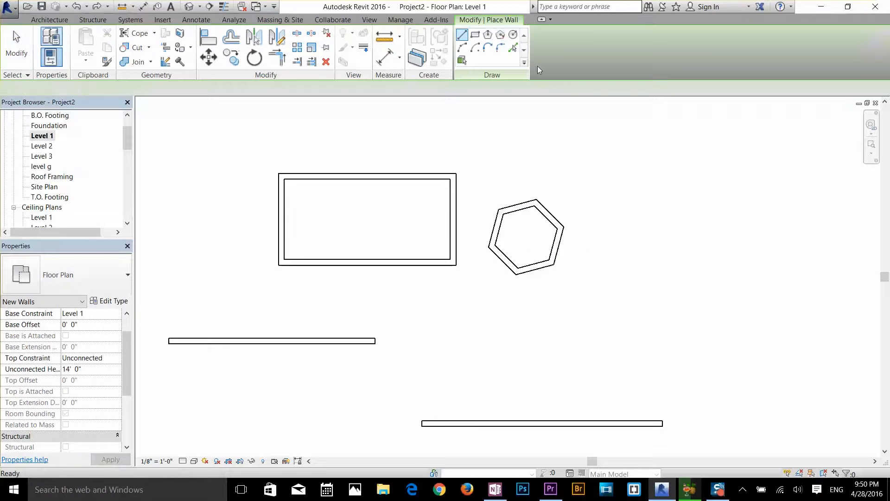
left_click(513, 35)
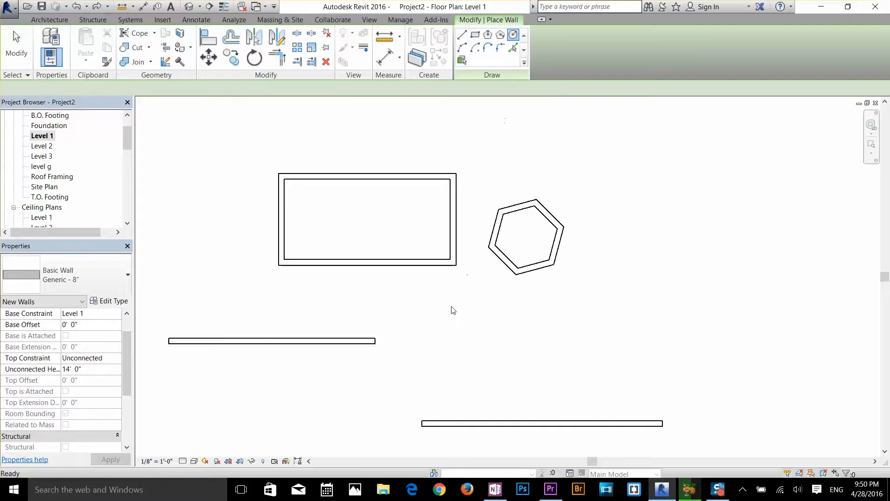
left_click(498, 341)
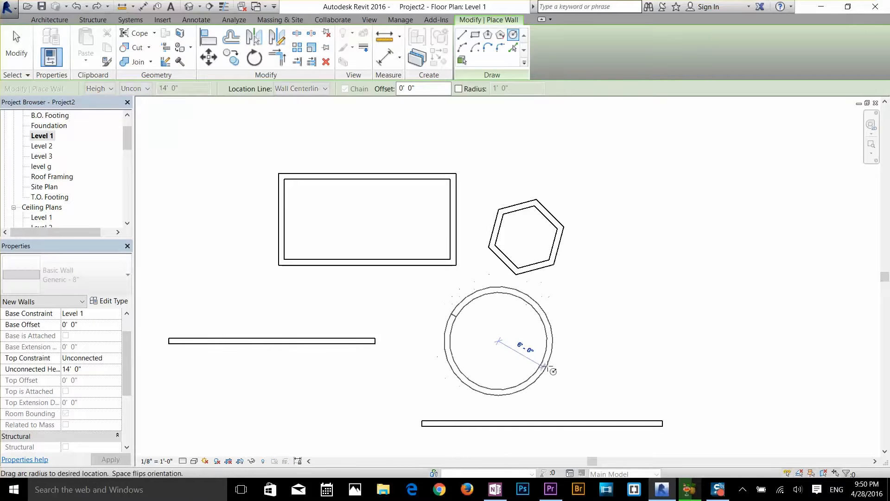
left_click(550, 364)
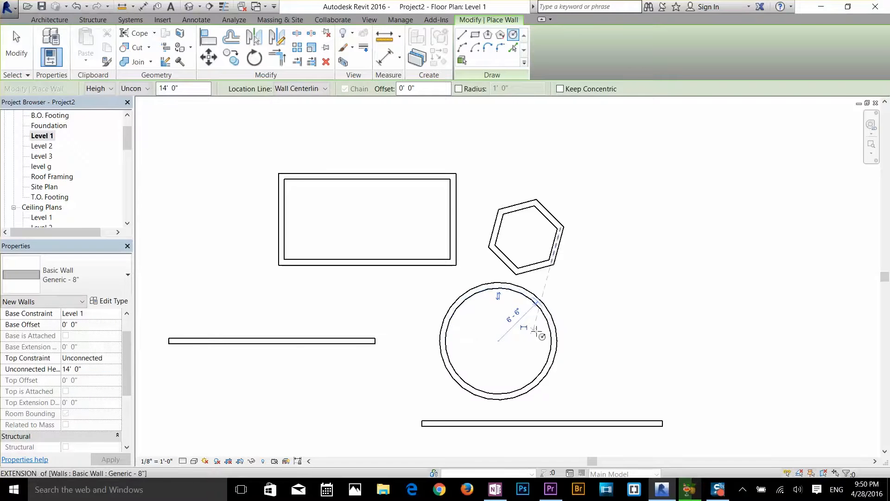
key("Escape")
Select the upper and lower halves of the circular wall in turn to see how it is split
left_click(553, 337)
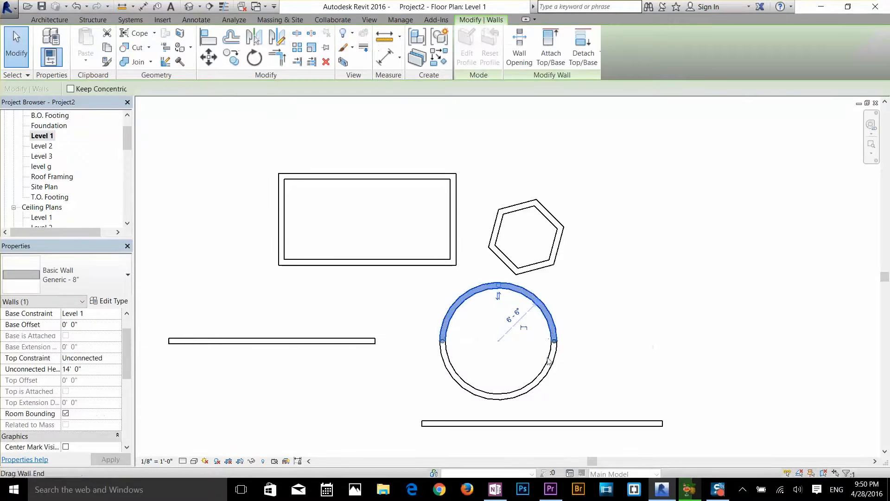
key("Escape")
left_click(555, 351)
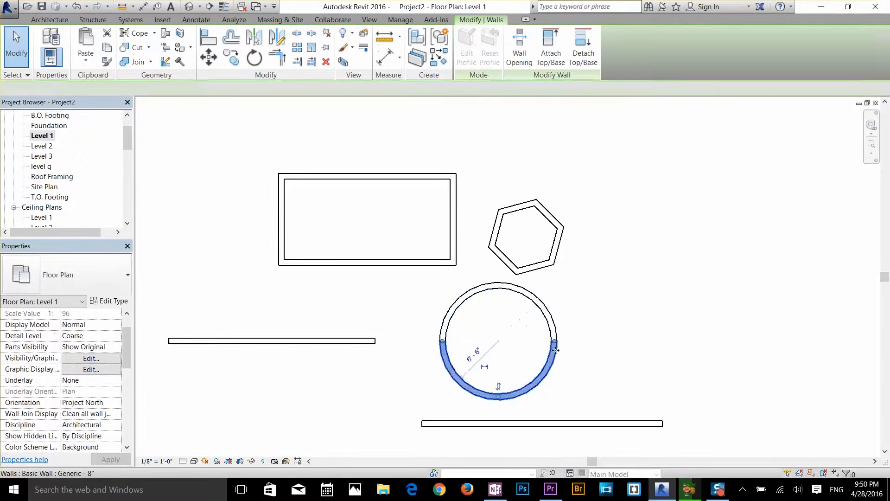
left_click(550, 326)
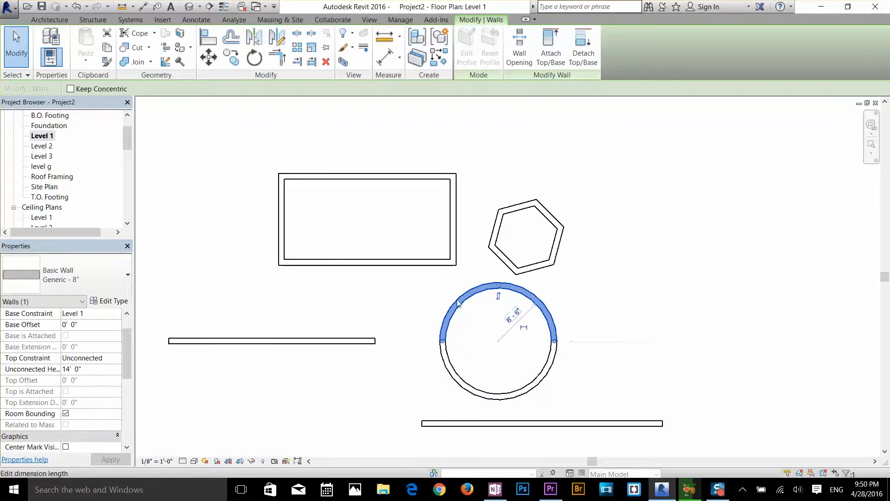
key("Escape")
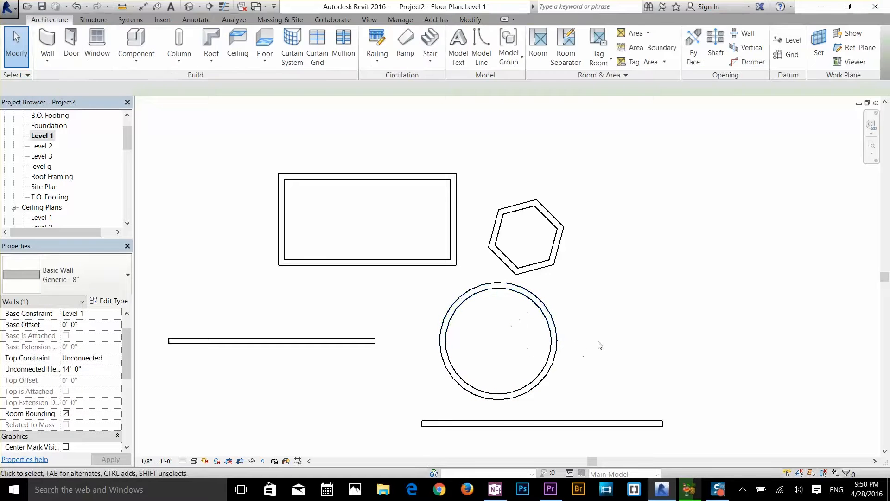
Review the instance properties of the circle's upper half, including Center Mark Visible, dimensions, identity data and phasing
left_click(551, 328)
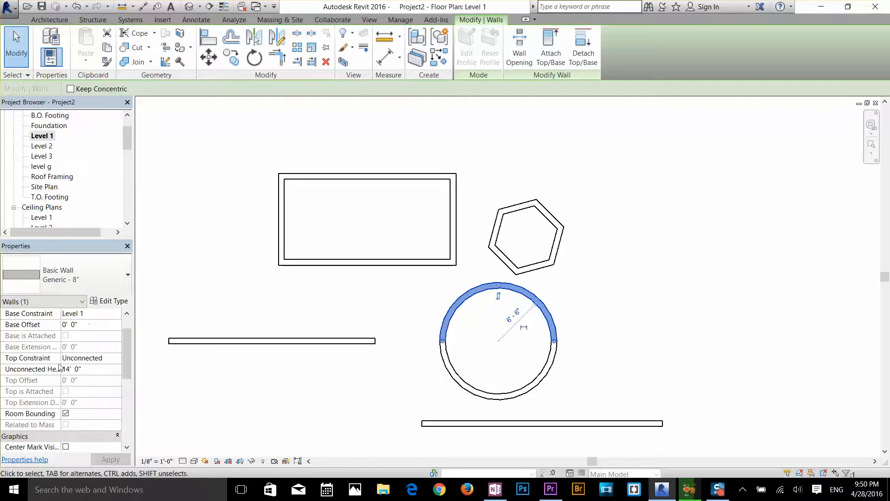
scroll(93, 364, "down", 3)
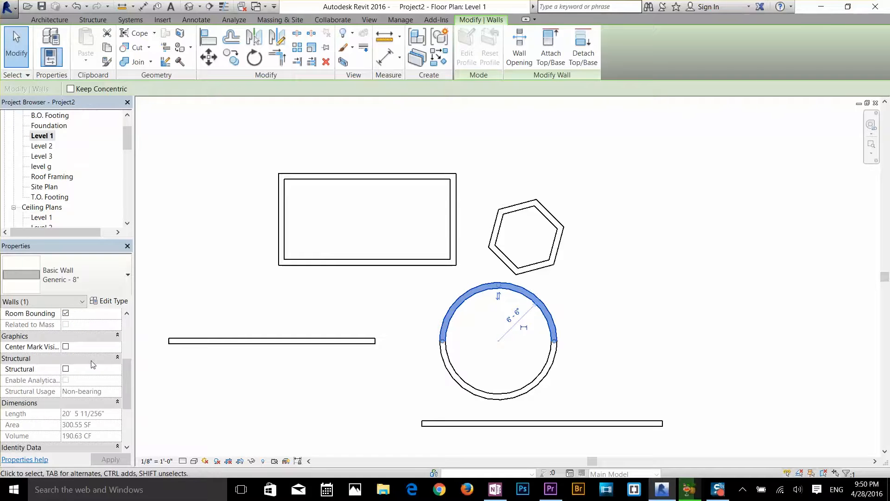
left_click(66, 347)
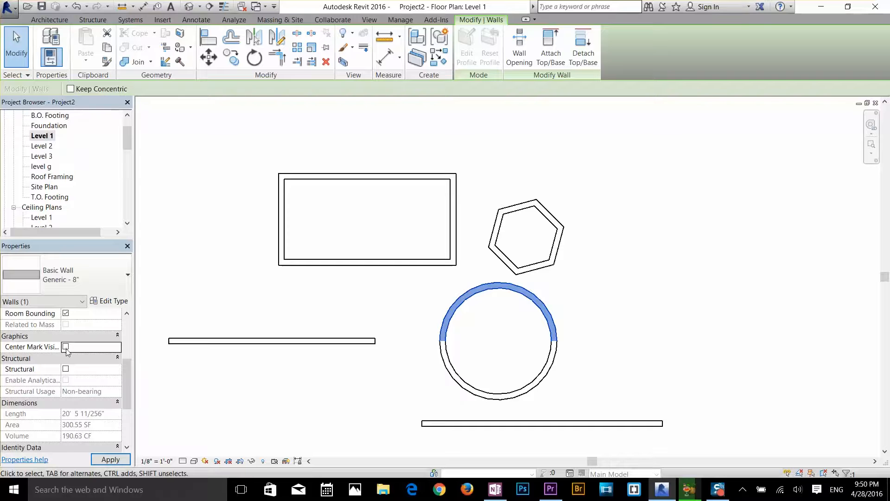
scroll(72, 365, "down", 3)
scroll(72, 368, "up", 4)
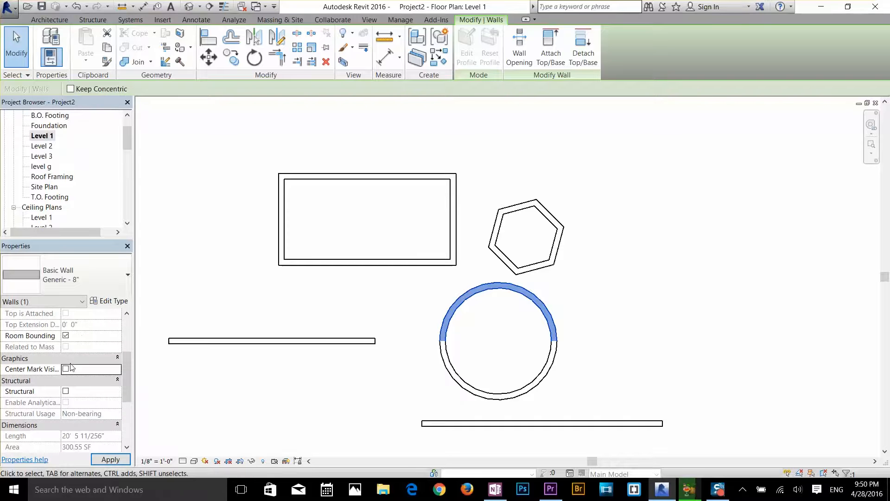
scroll(76, 391, "down", 2)
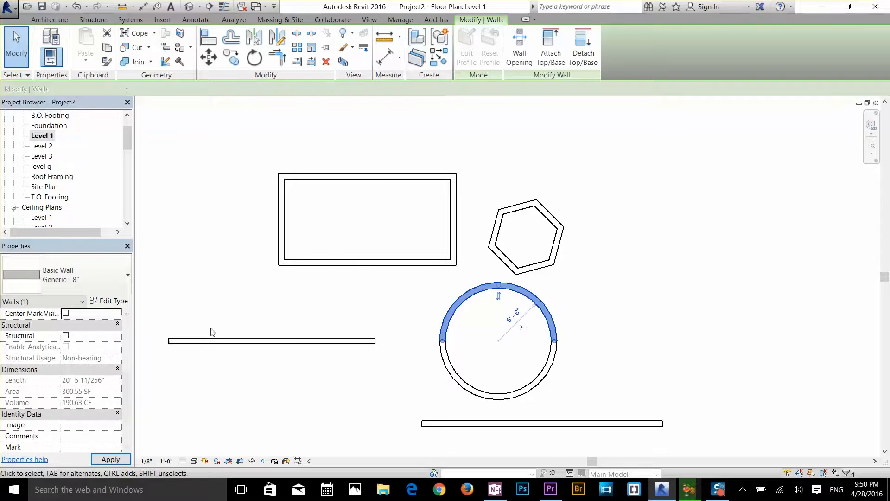
scroll(109, 351, "down", 2)
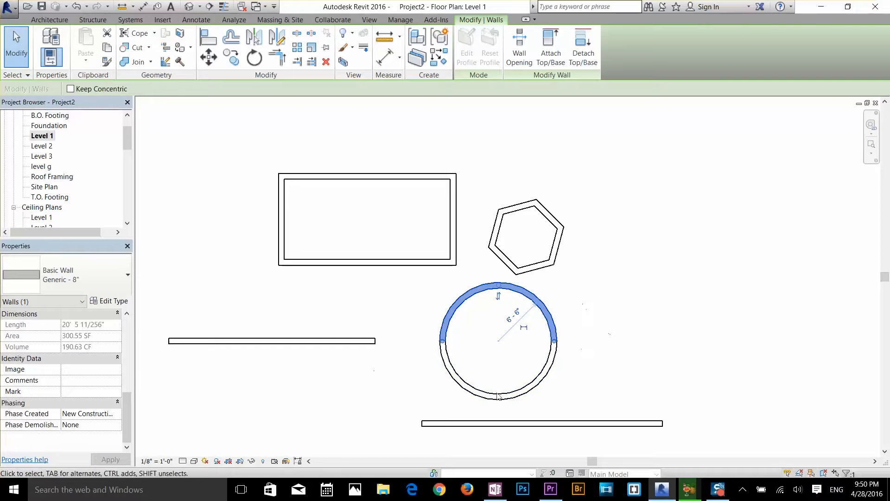
left_click(588, 334)
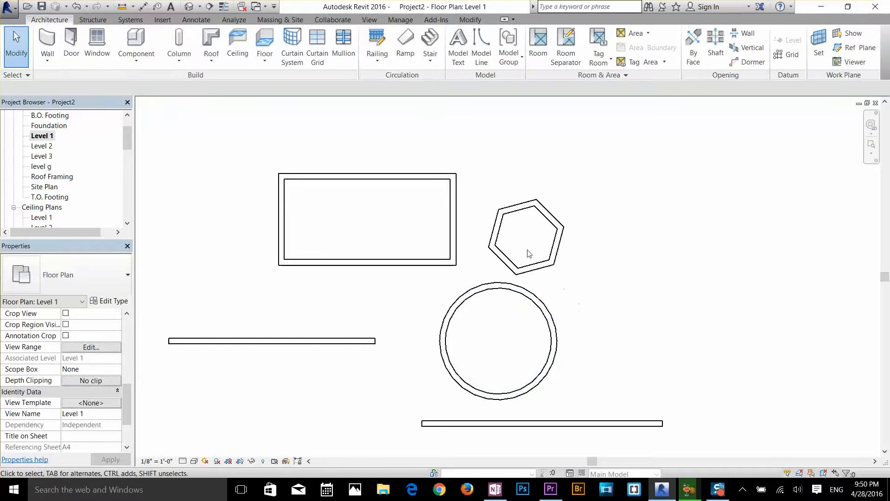
Draw a Start-End-Radius arc wall to the right of the circle, with a radius of about 11'-8"
left_click(47, 41)
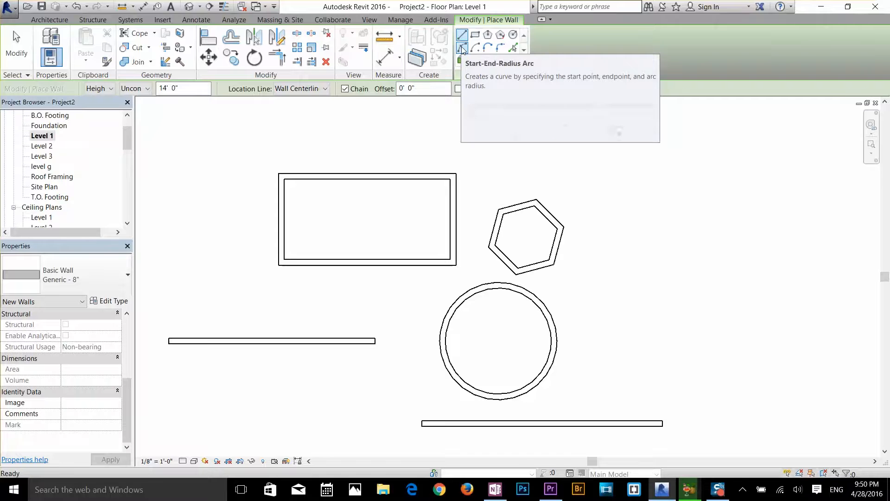
left_click(462, 47)
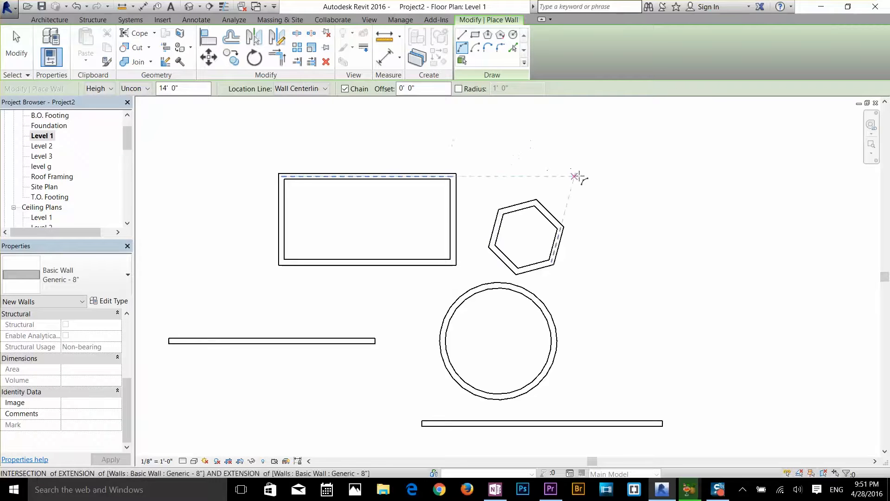
left_click(588, 370)
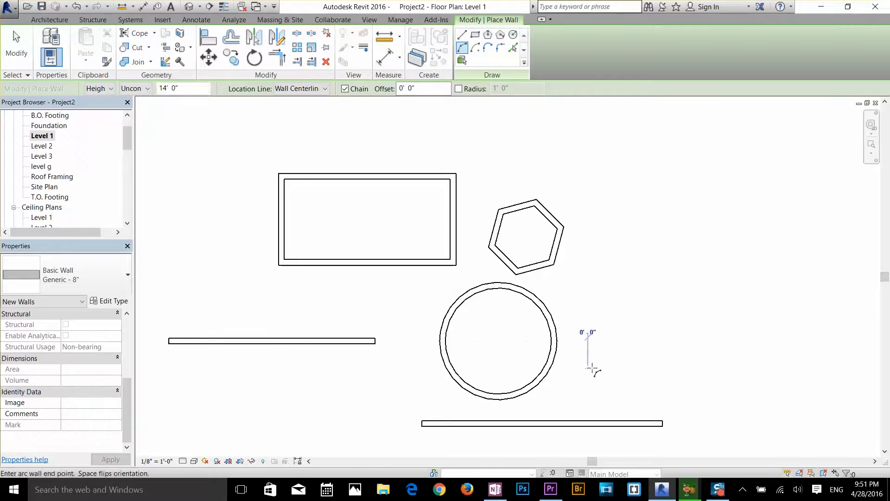
left_click(716, 295)
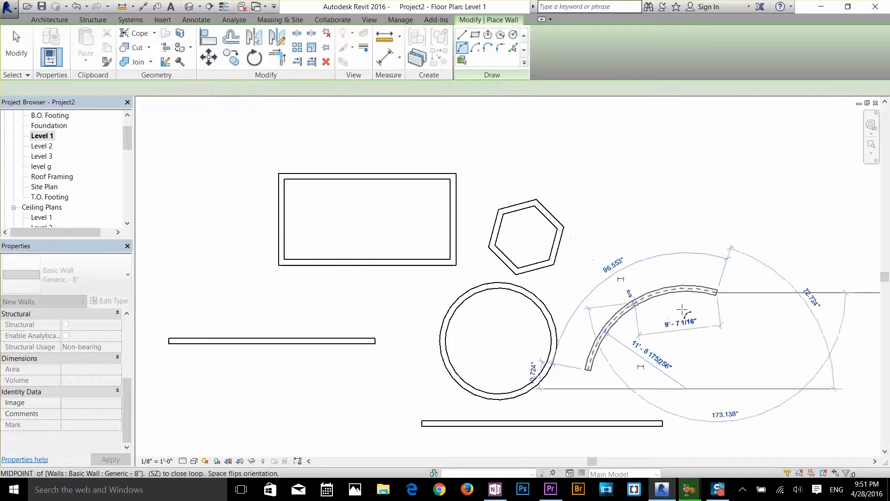
left_click(634, 303)
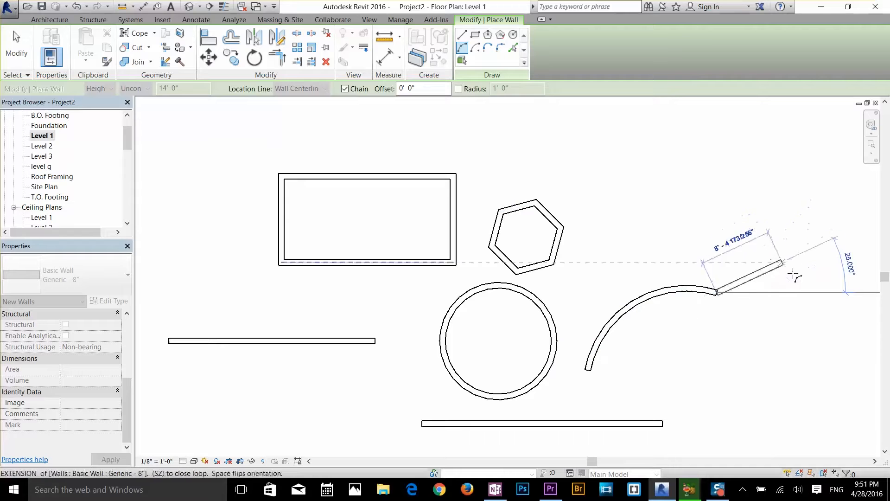
Continue from the arc wall's upper end with a tangent arc of about 18'-6" radius, forming an S-curve, and end wall placement
left_click(812, 292)
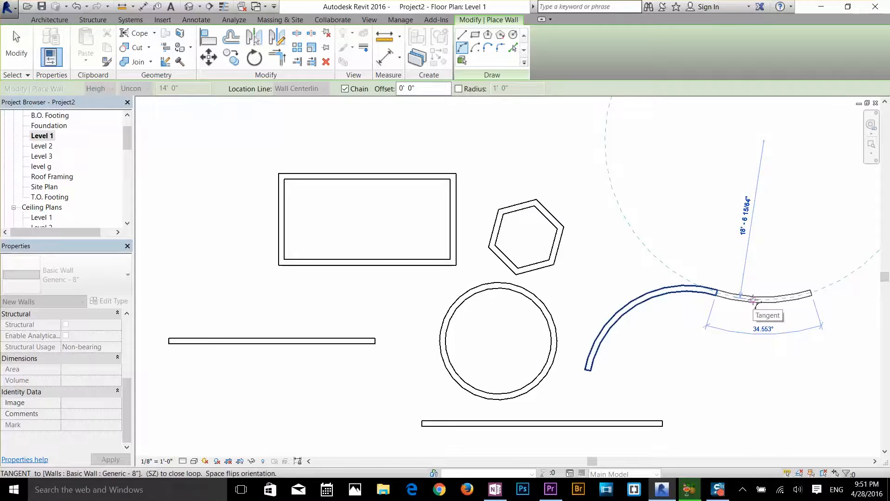
left_click(812, 293)
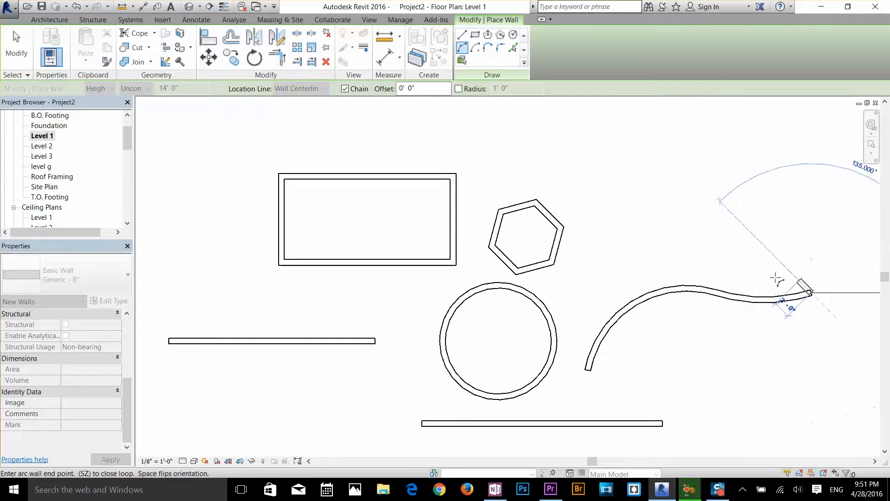
right_click(758, 251)
left_click(785, 253)
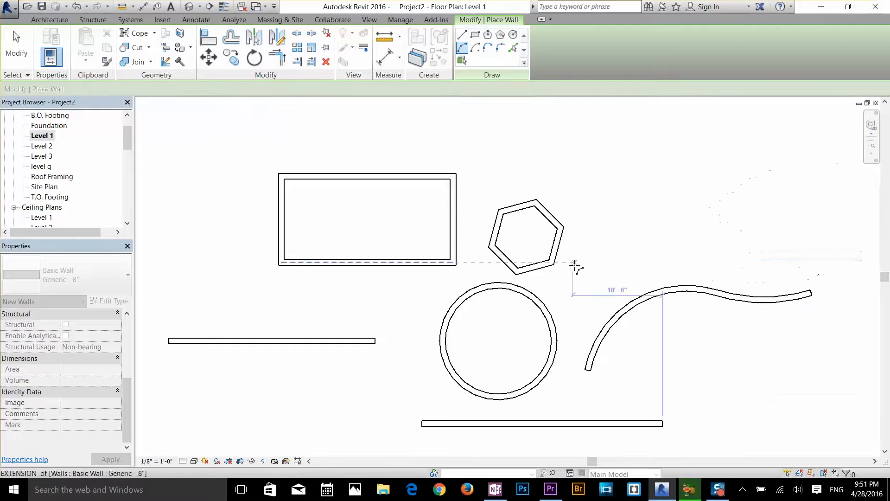
scroll(575, 262, "down", 2)
key("Escape")
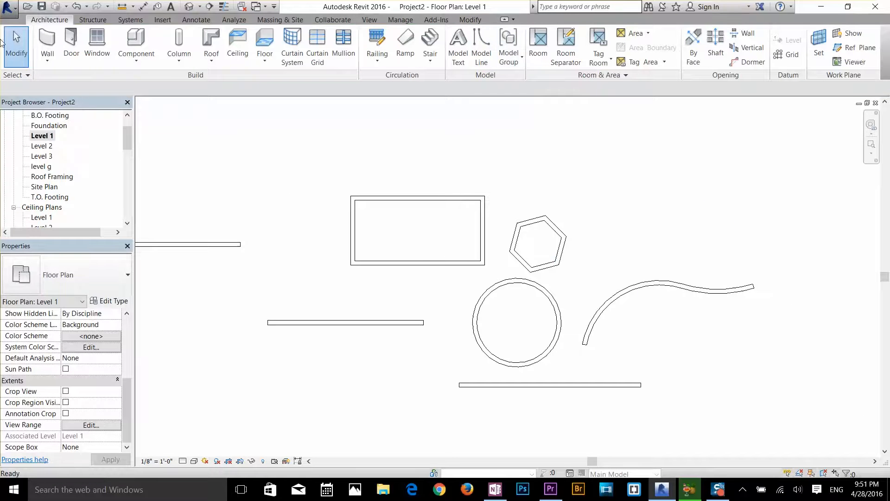
Draw a short Center-ends Arc wall above the rectangle with a radius of about 16'-6", spanning about 15 degrees
left_click(44, 44)
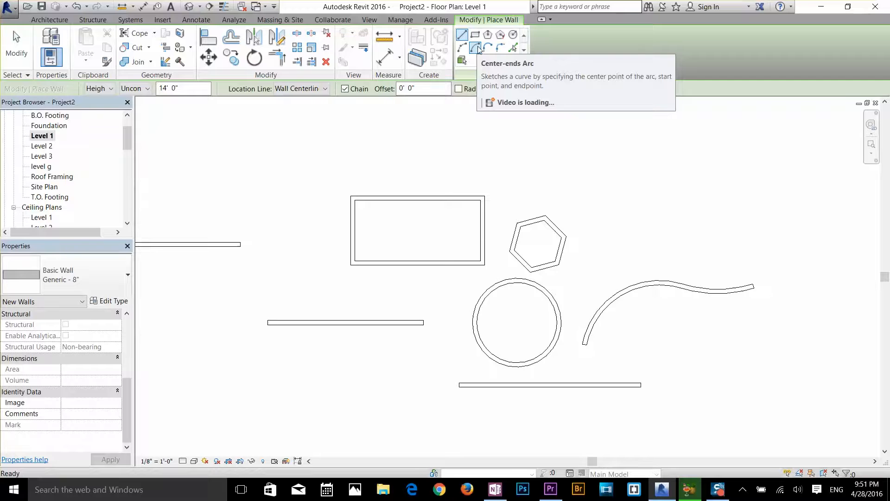
left_click(479, 50)
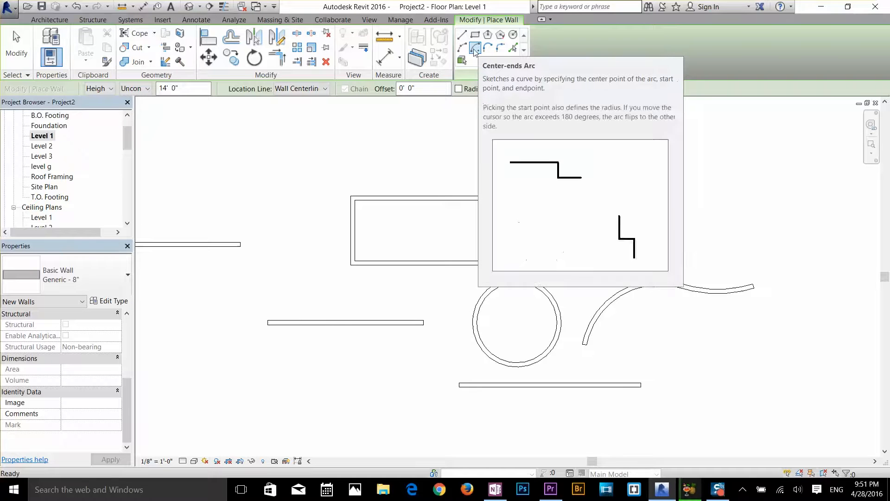
left_click(274, 172)
left_click(378, 144)
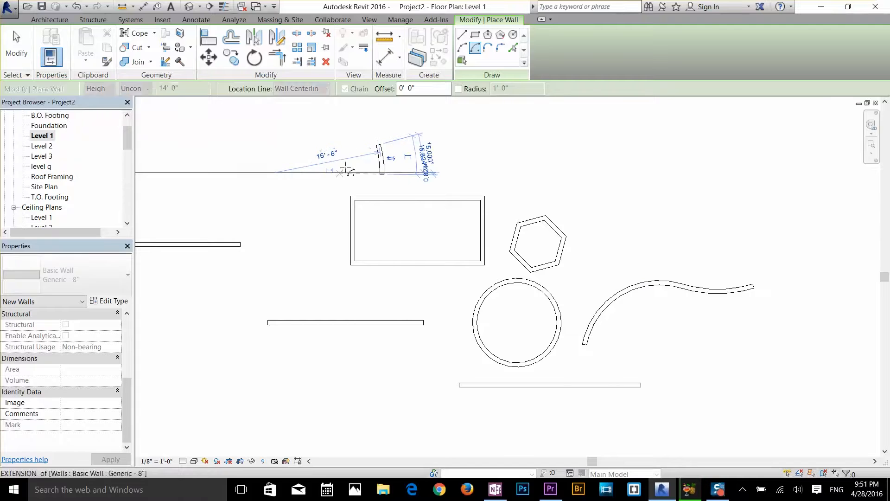
left_click(488, 48)
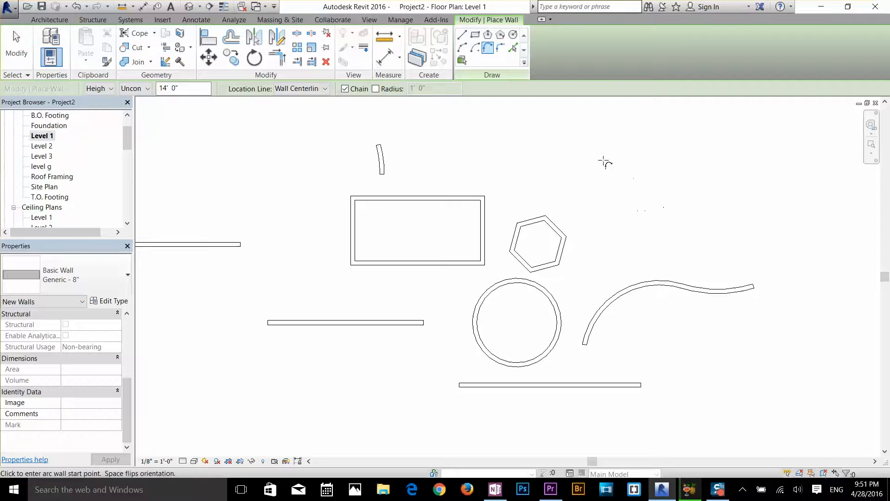
key("Escape")
key("Escape")
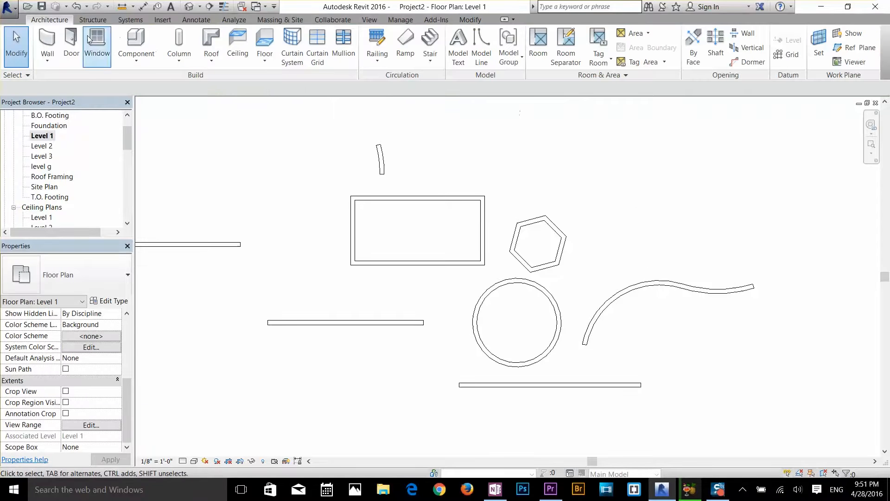
left_click(47, 44)
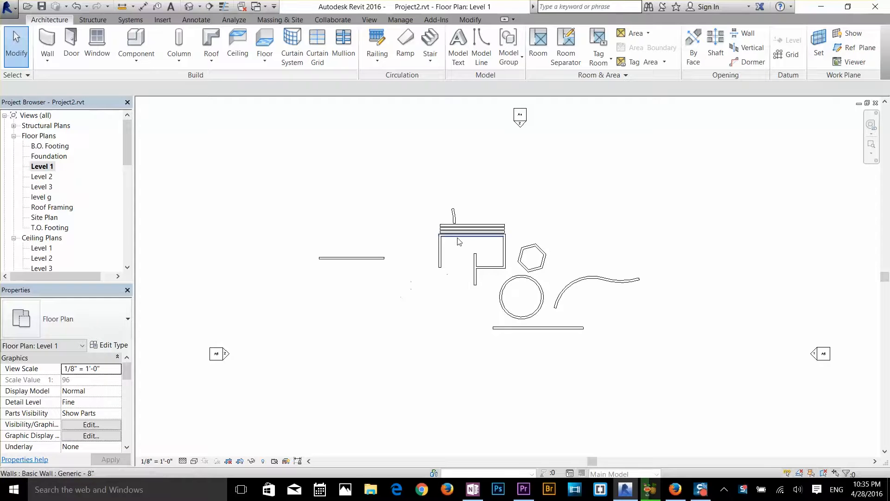
Delete all the walls from the Level 1 plan, keeping only the elevation markers
scroll(460, 241, "up", 2)
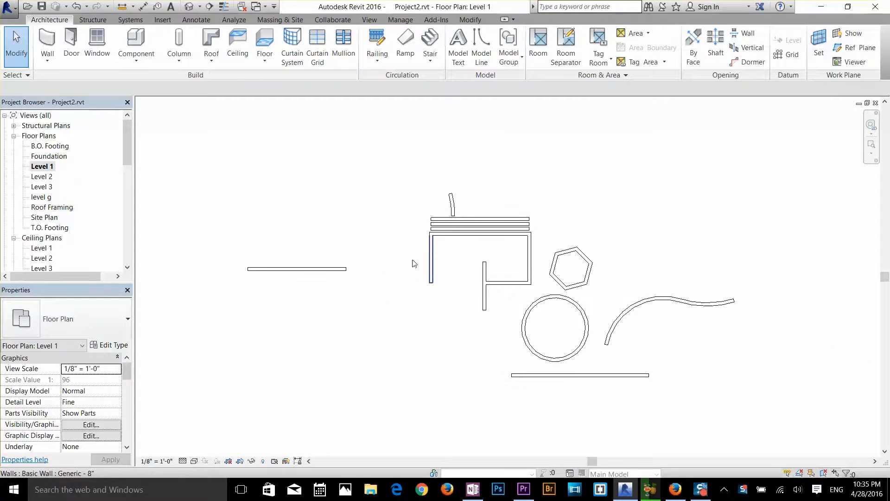
left_click_drag(370, 167, 676, 417)
key("Escape")
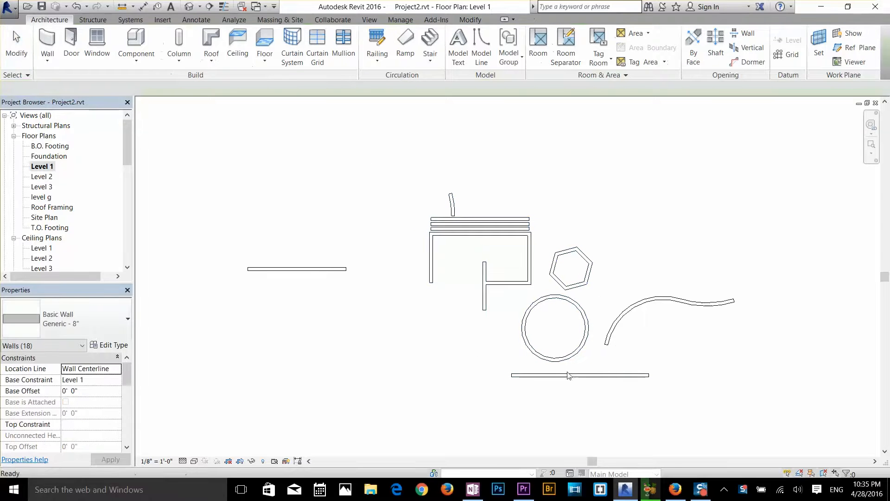
left_click_drag(669, 239, 252, 388)
scroll(386, 317, "down", 2)
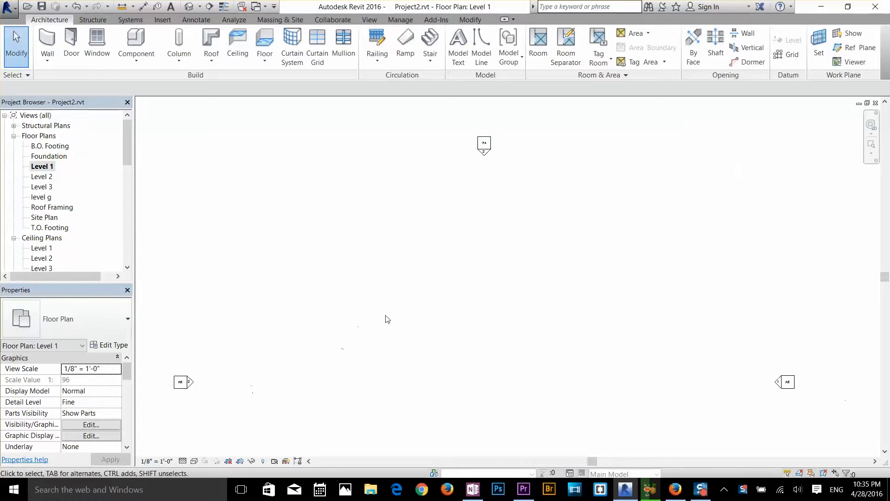
middle_click_drag(412, 322, 417, 247)
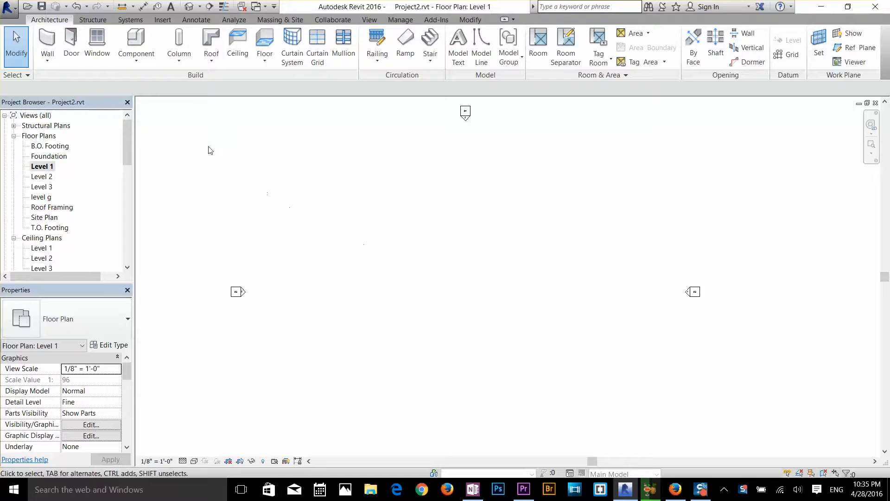
Start wall placement and change the wall type to Basic Wall Generic - 8"
left_click(47, 42)
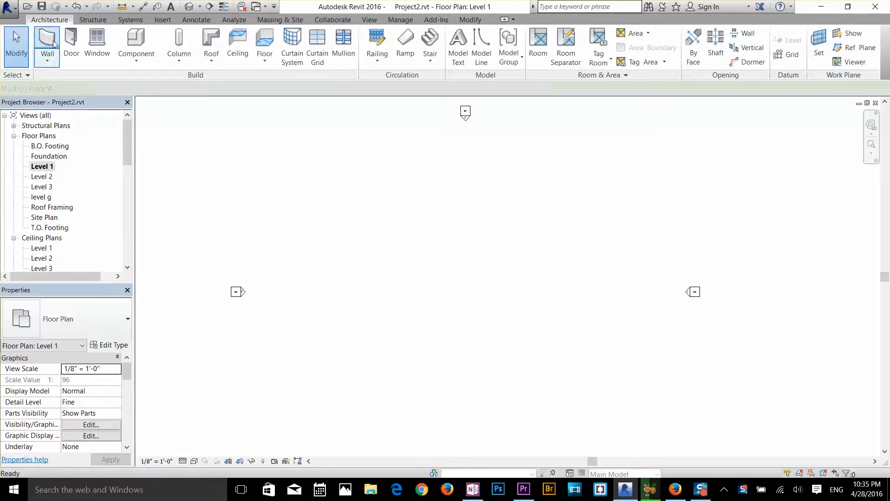
left_click(356, 258)
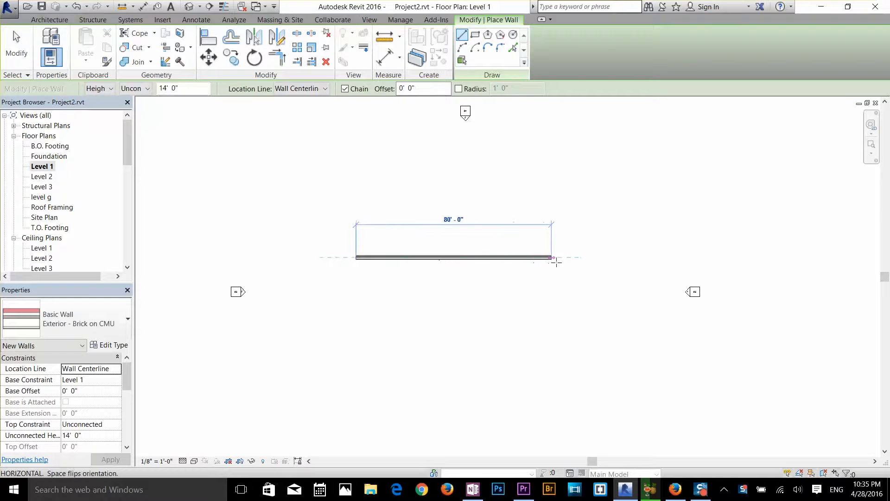
left_click(102, 324)
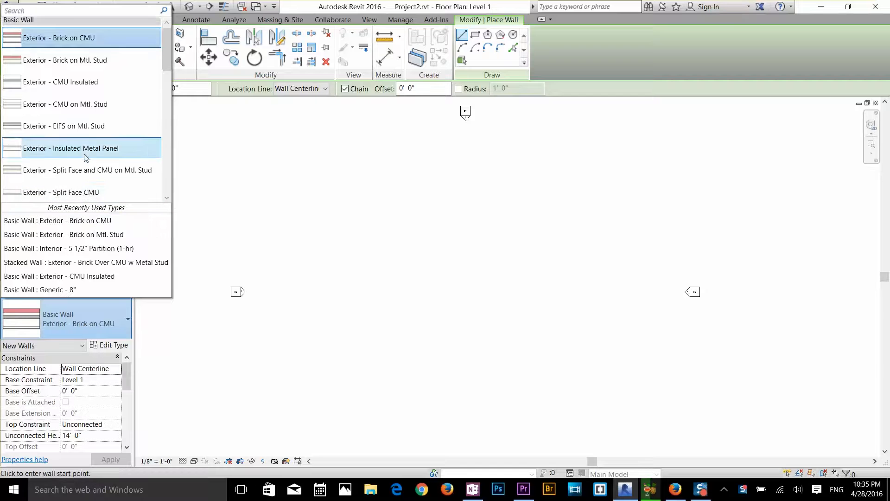
scroll(93, 153, "down", 4)
scroll(74, 176, "down", 5)
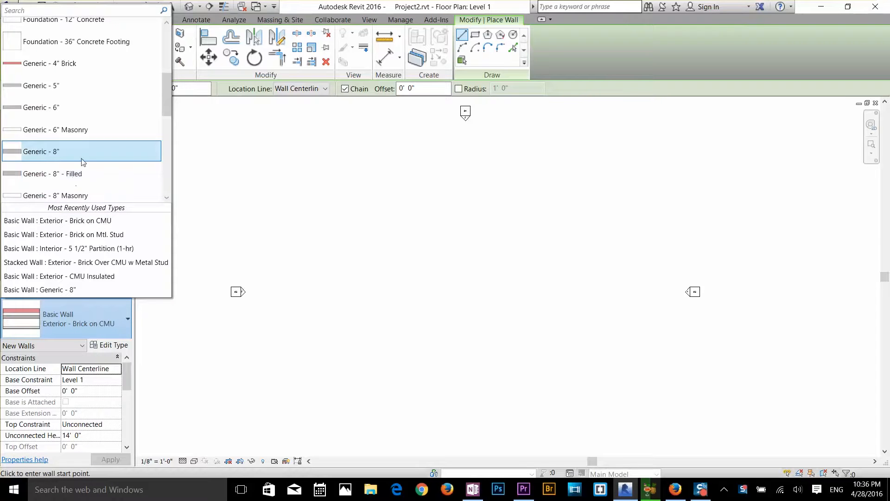
left_click(70, 151)
Draw a zigzag chain of four straight walls, with a 24' vertical second segment and a 32' last segment, and end wall placement
left_click(362, 262)
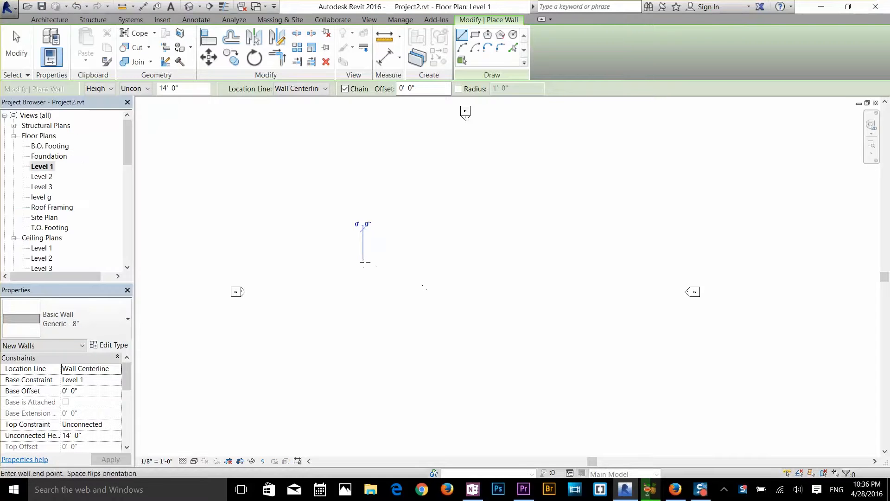
left_click(480, 254)
left_click(480, 312)
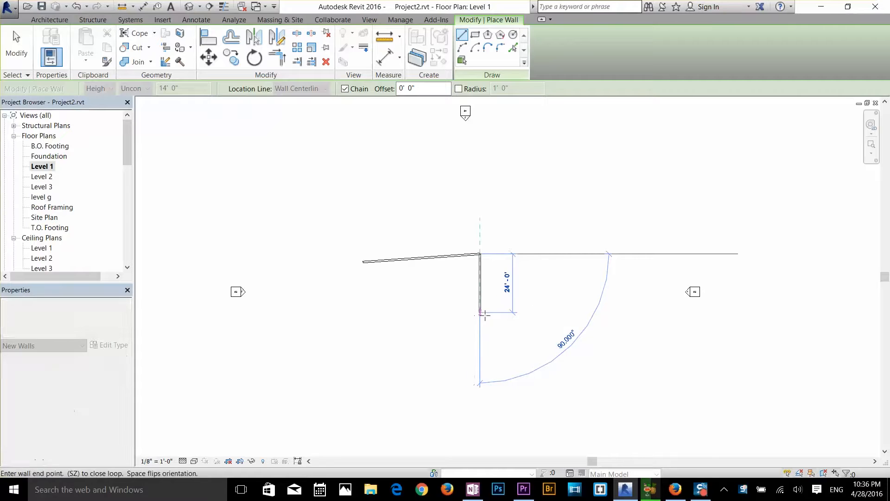
left_click(589, 268)
left_click(565, 192)
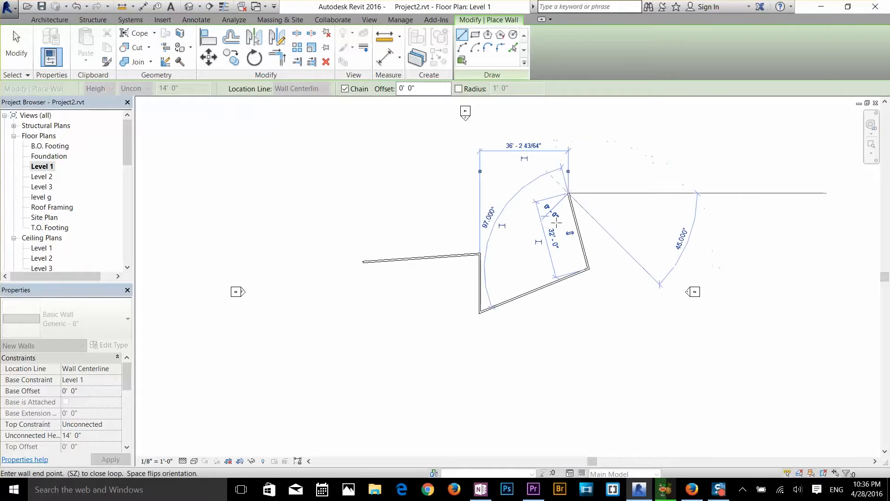
right_click(556, 225)
left_click(561, 233)
scroll(508, 265, "up", 2)
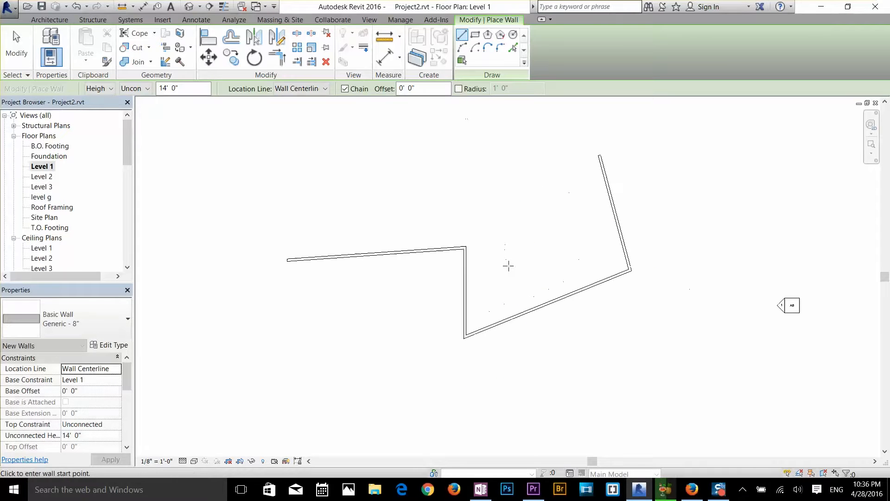
scroll(528, 222, "up", 1)
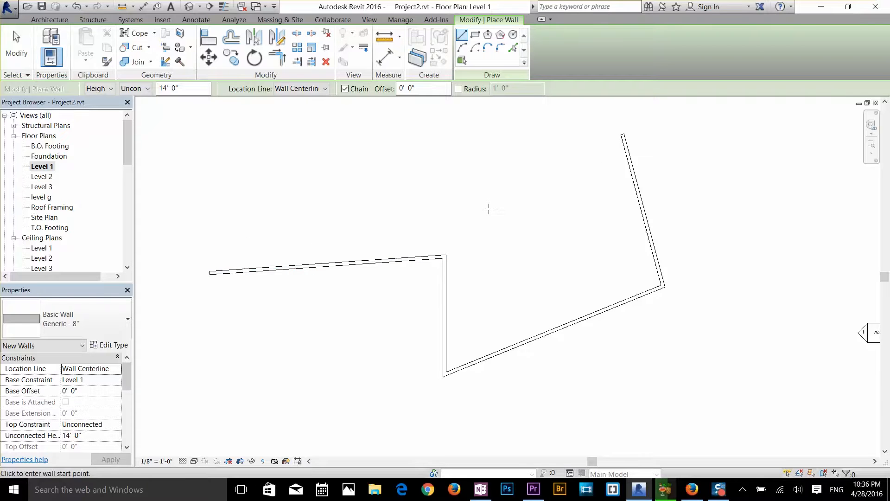
key("Escape")
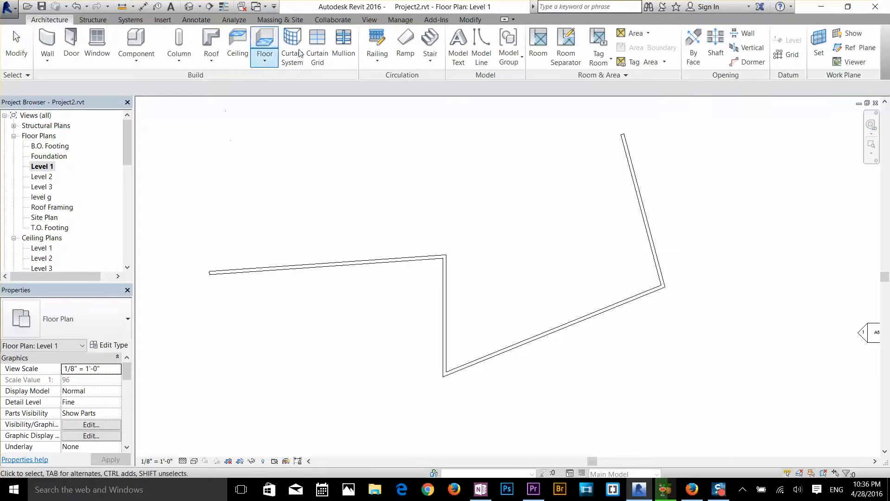
Turn on all object snaps in the Snaps settings and accept them
left_click(292, 18)
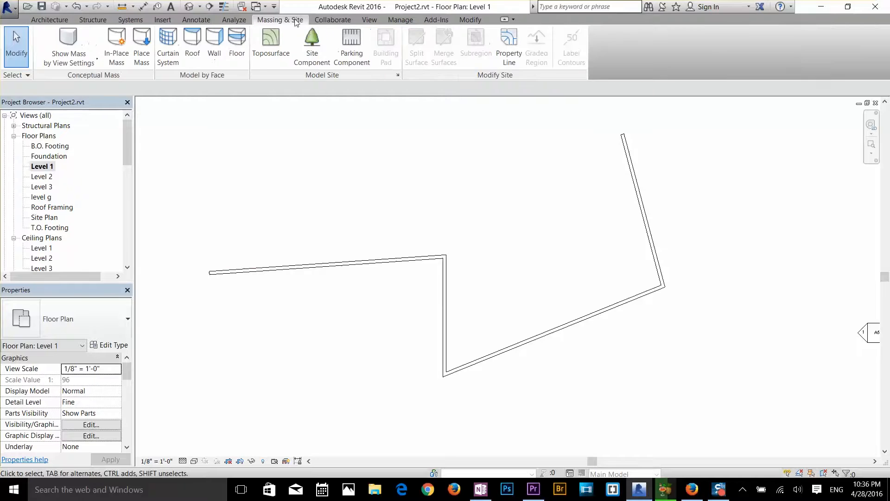
left_click(392, 20)
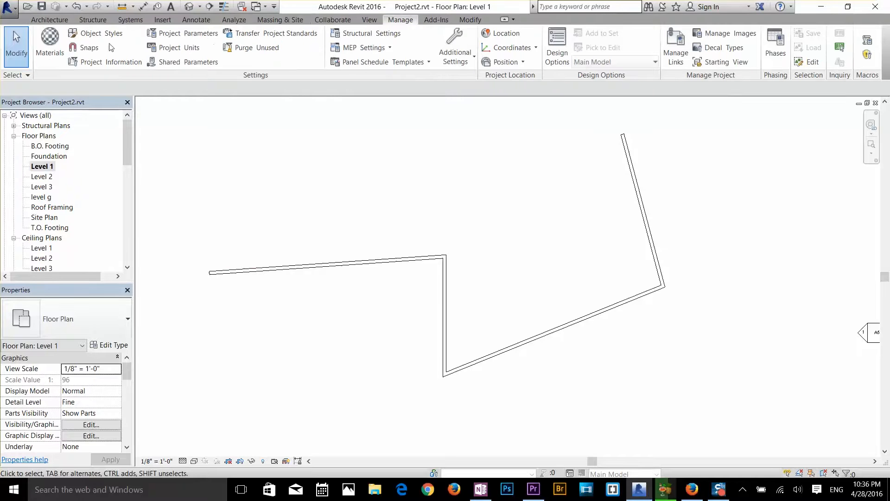
left_click(88, 49)
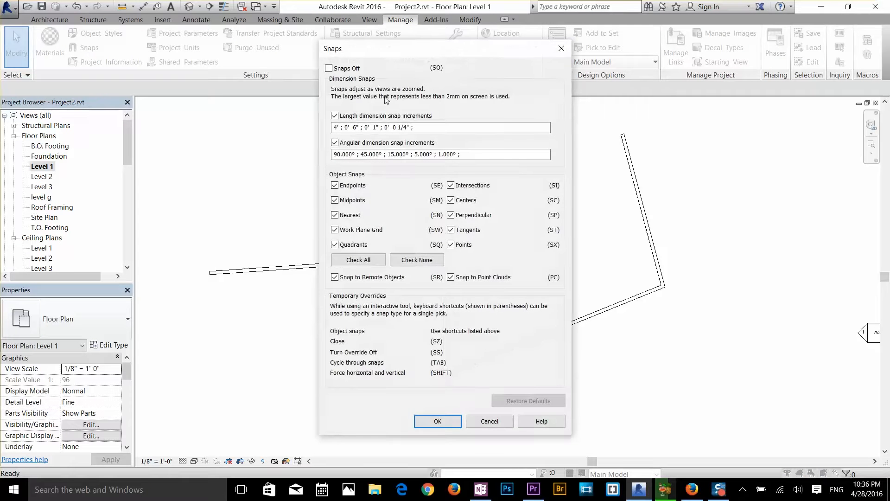
left_click_drag(442, 56, 469, 41)
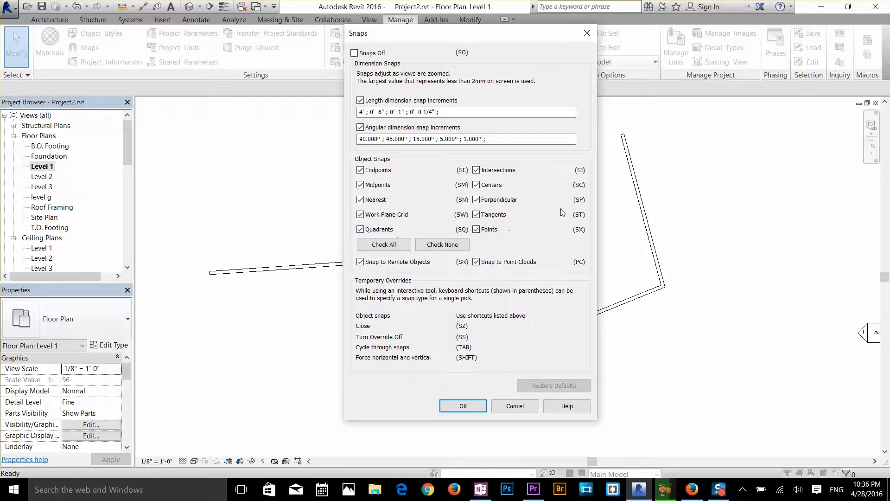
left_click(368, 245)
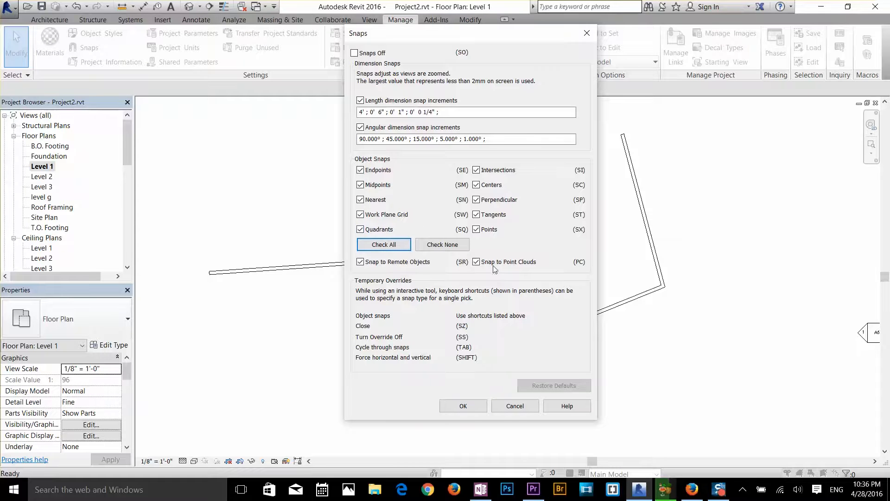
left_click(463, 405)
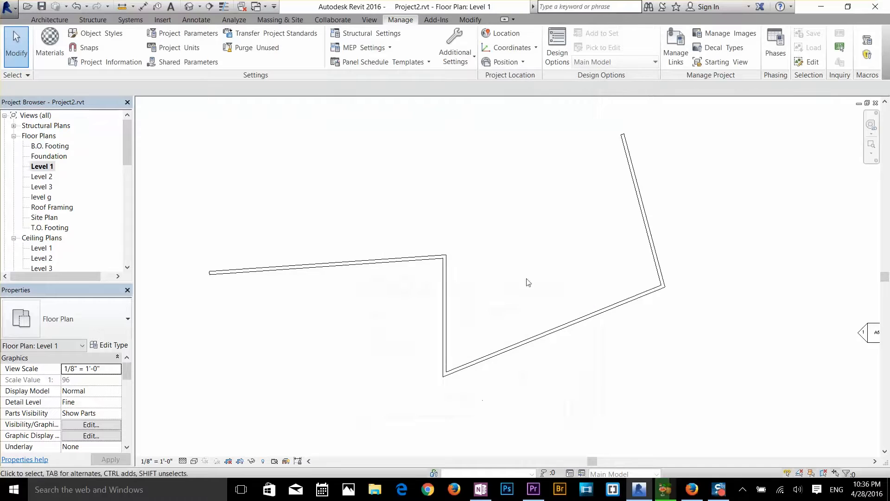
Start a wall below the zigzag walls, examine its length snap increments at closer and wider zoom, and leave it unplaced
scroll(514, 265, "down", 1)
middle_click_drag(513, 265, 502, 249)
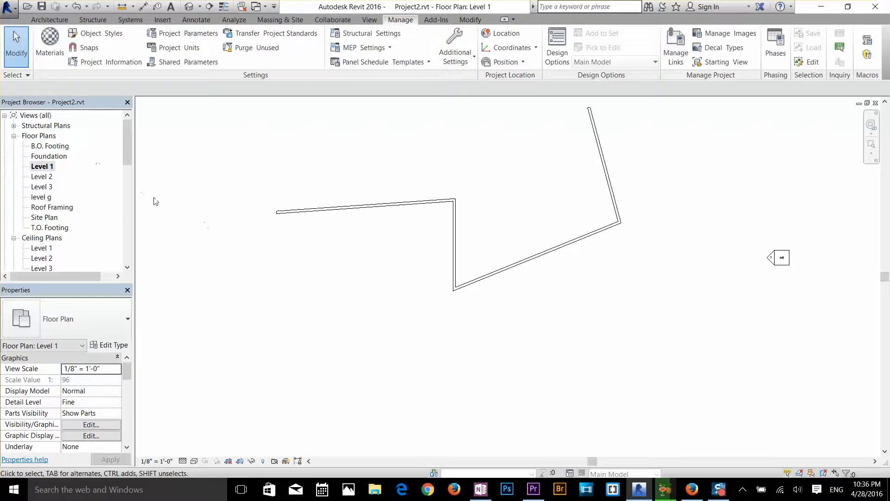
key("s")
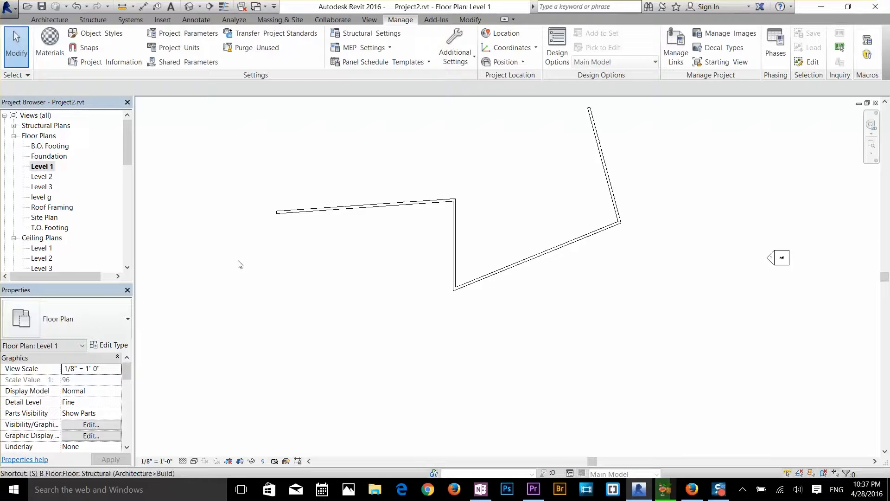
key("w")
key("a")
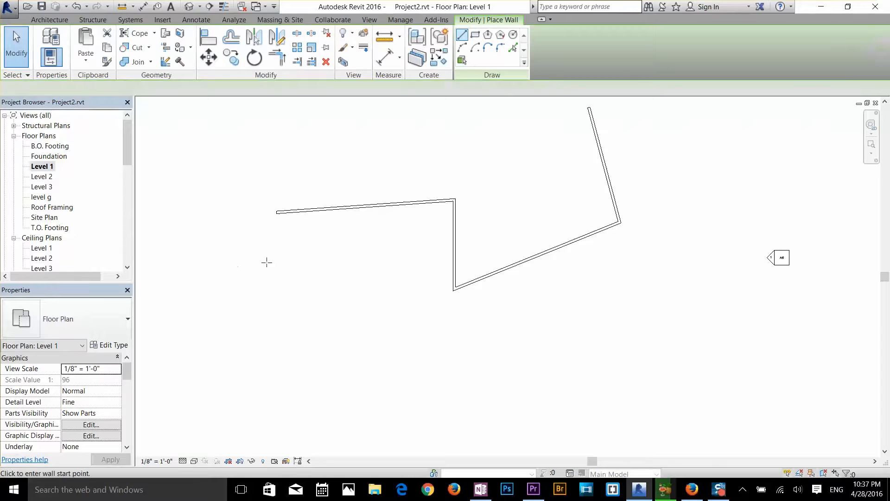
left_click(370, 341)
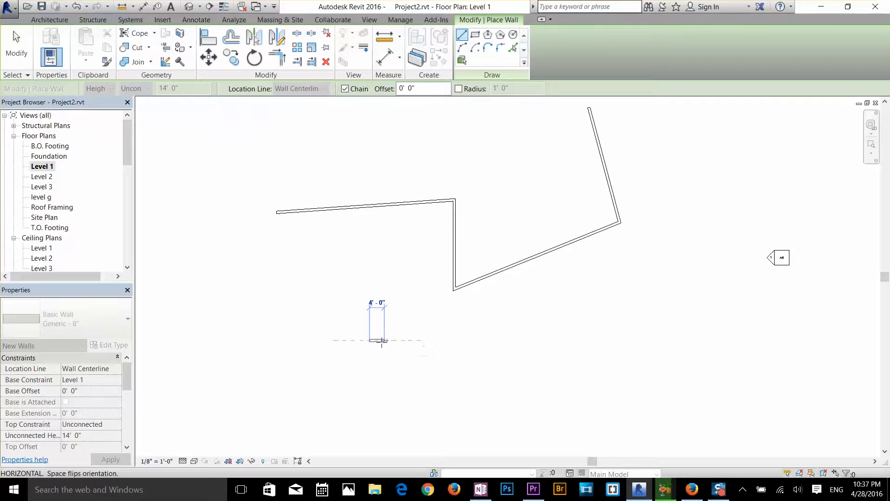
scroll(385, 341, "up", 10)
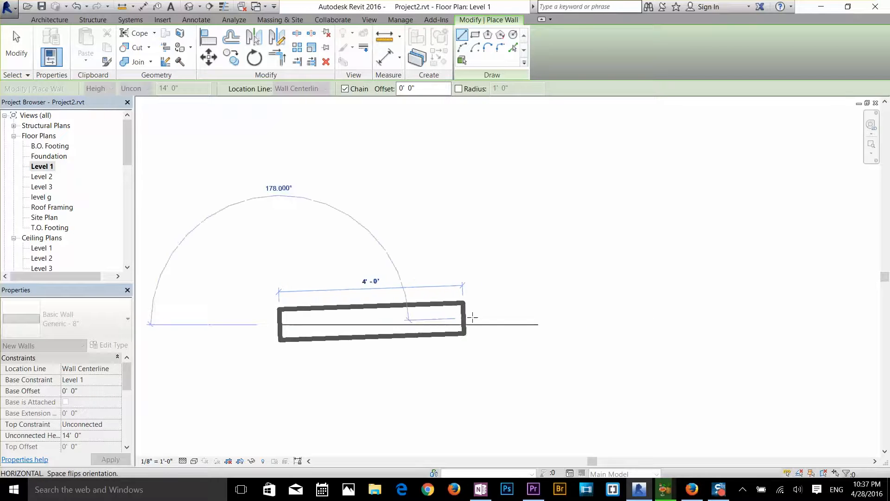
scroll(390, 321, "up", 4)
scroll(388, 323, "up", 2)
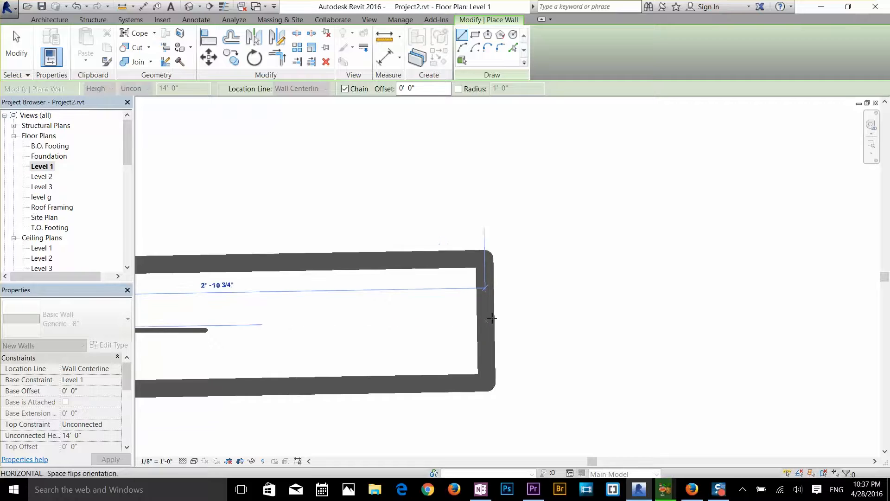
scroll(737, 323, "down", 3)
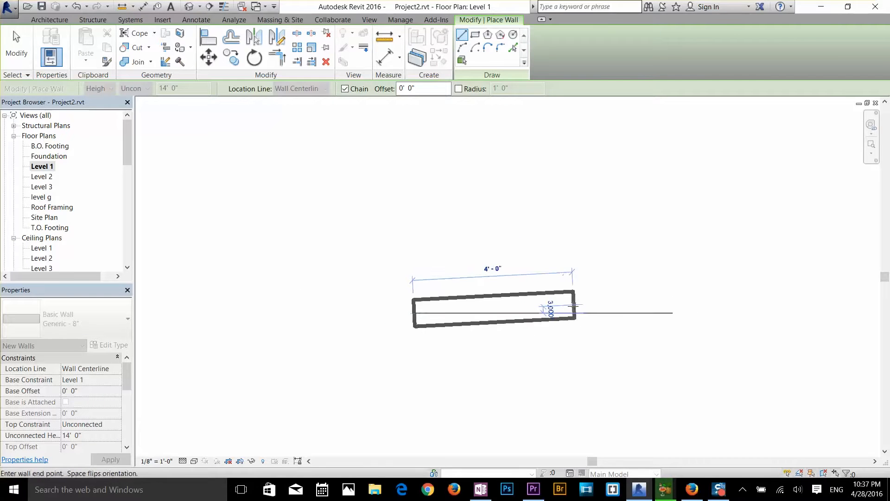
key("Escape")
key("Escape")
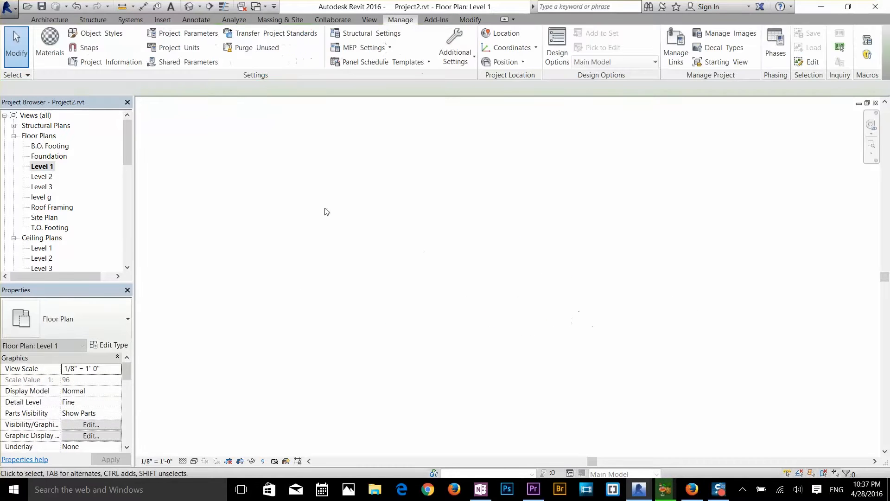
Add a 2' increment to the length dimension snaps and check the updated list in the Snaps settings
left_click(88, 47)
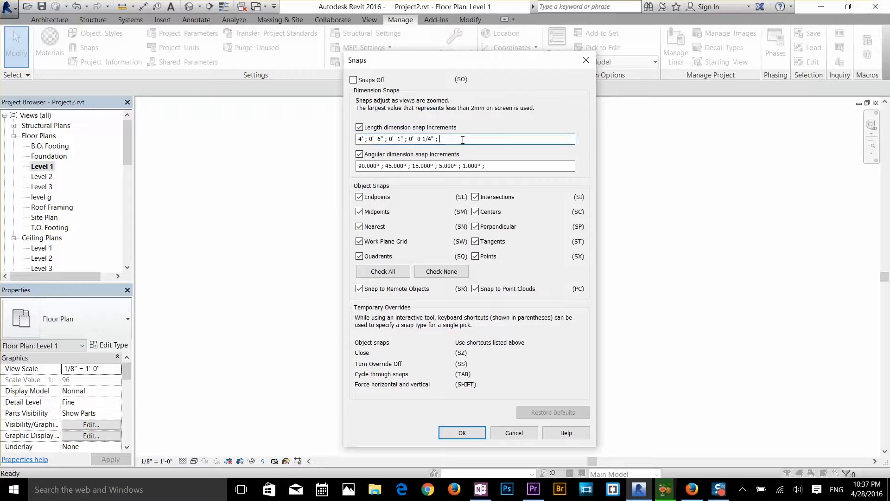
type("2")
left_click(462, 433)
left_click(84, 47)
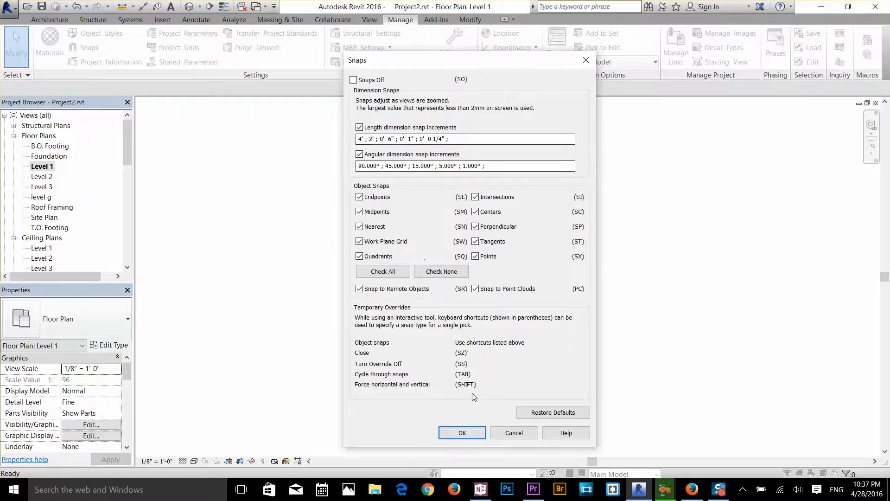
left_click(462, 433)
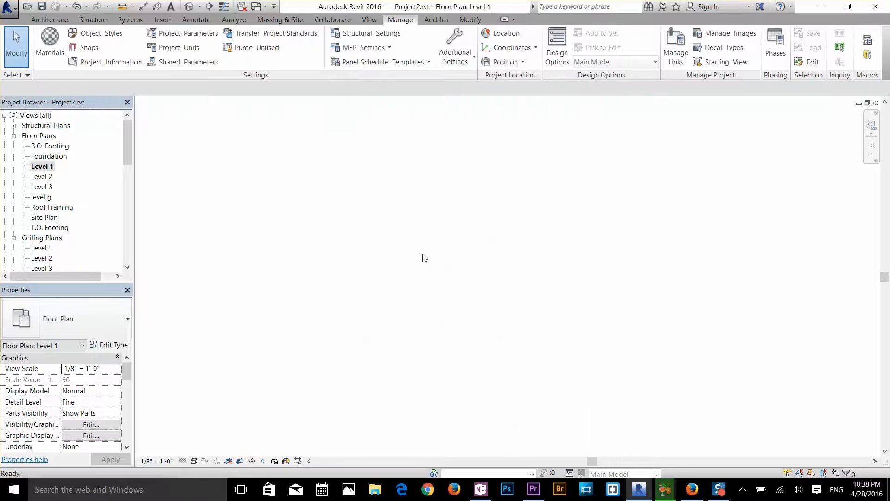
Start a horizontal wall below the zigzag walls to examine length snapping with the 2' increment, and cancel it
key("w")
key("a")
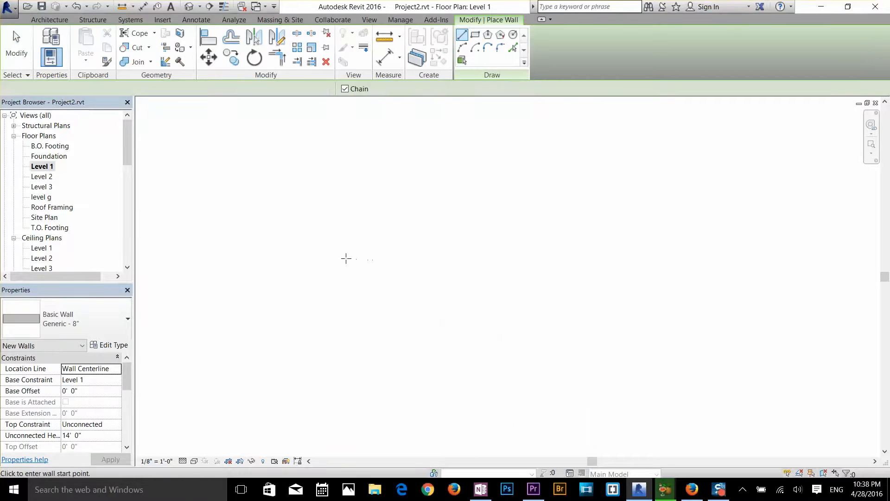
scroll(369, 255, "down", 5)
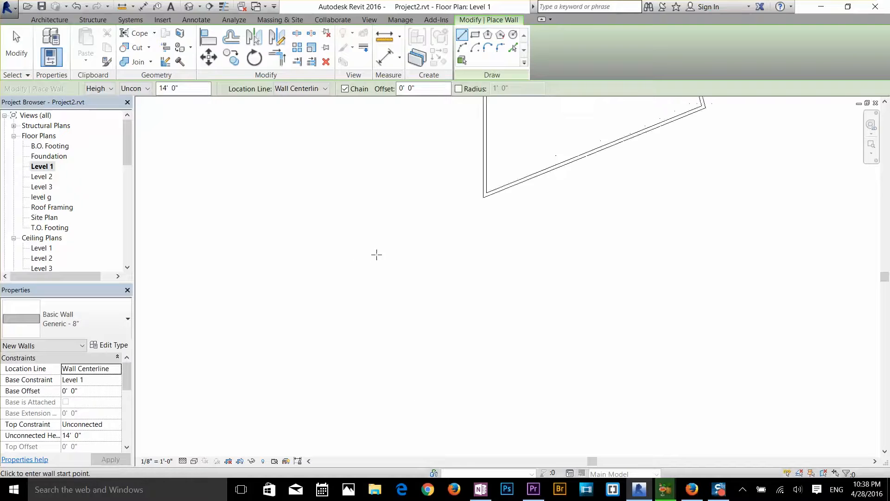
left_click(330, 280)
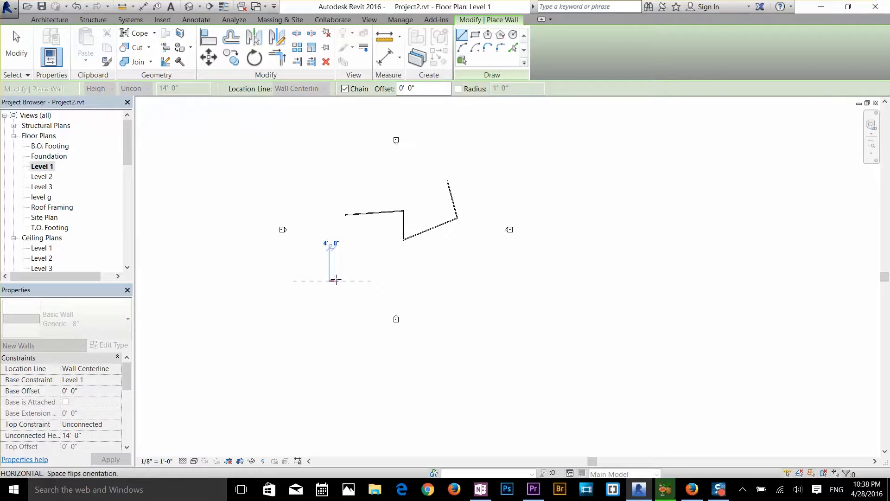
scroll(338, 280, "up", 3)
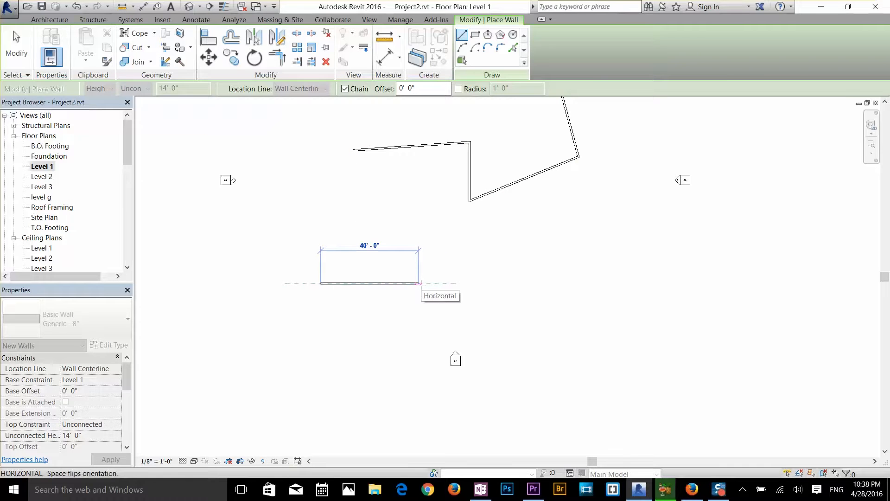
key("Escape")
key("Escape")
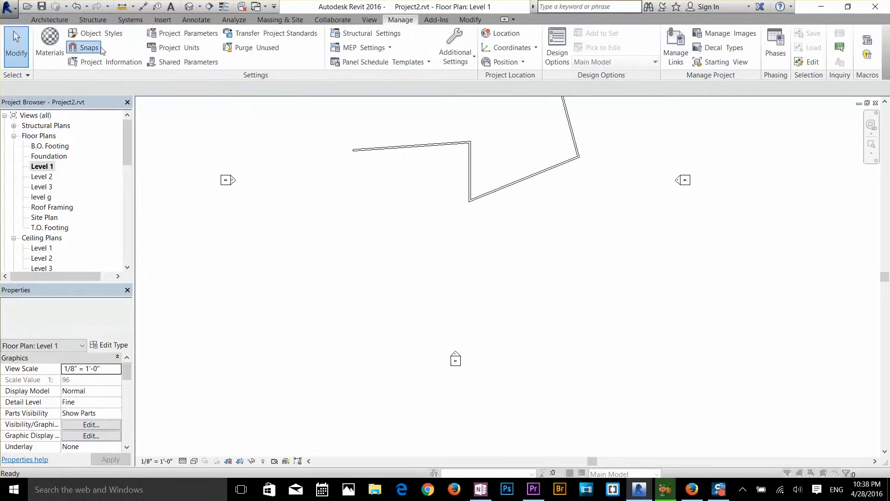
Remove the 2' increment from the length dimension snaps, accept the settings, and clear the zigzag walls from the plan
left_click(101, 50)
left_click(372, 138)
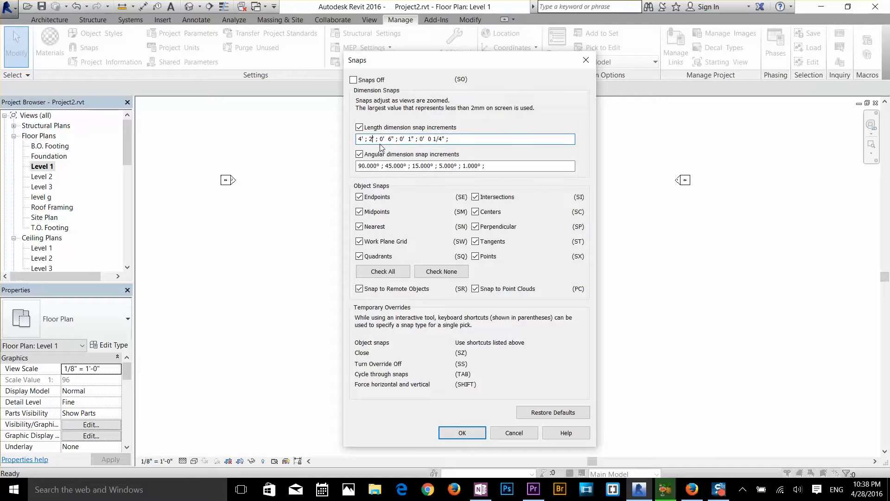
key("BackSpace")
key("BackSpace")
key("BackSpace")
key("BackSpace")
key("BackSpace")
left_click(463, 433)
middle_click_drag(444, 217, 464, 310)
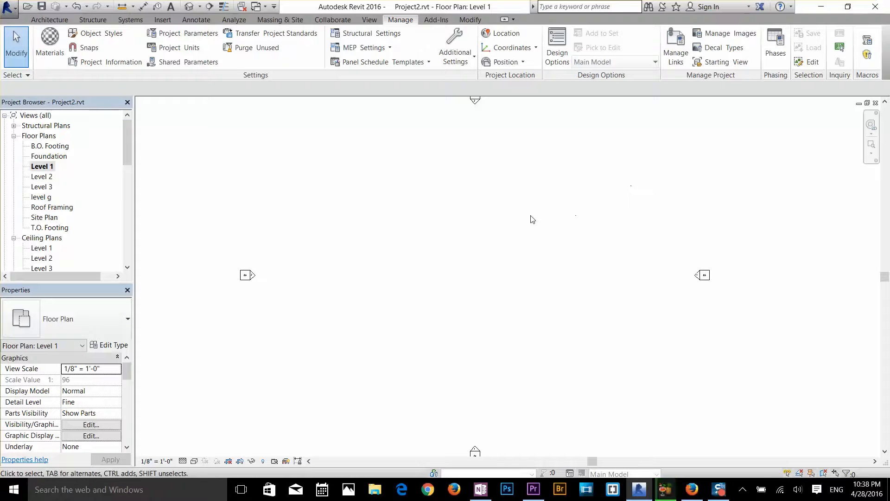
Draw a horizontal Exterior - Brick on CMU wall about 68' long in the Level 1 plan
left_click(50, 20)
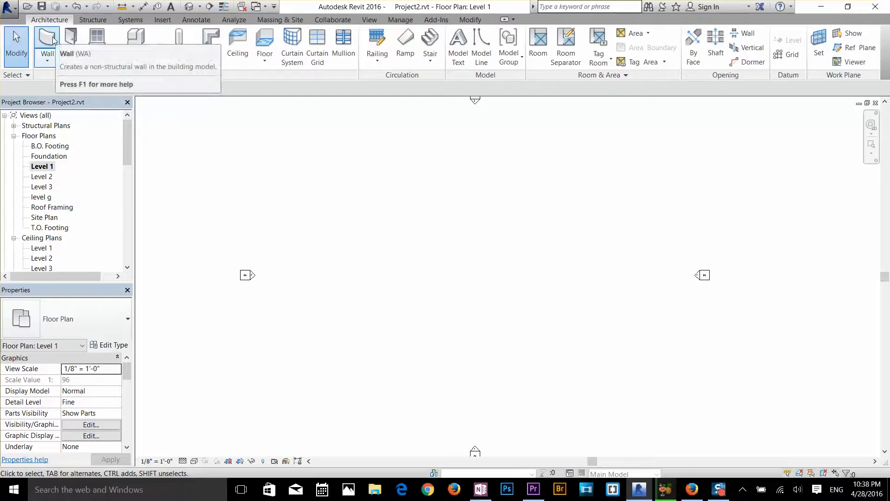
left_click(51, 40)
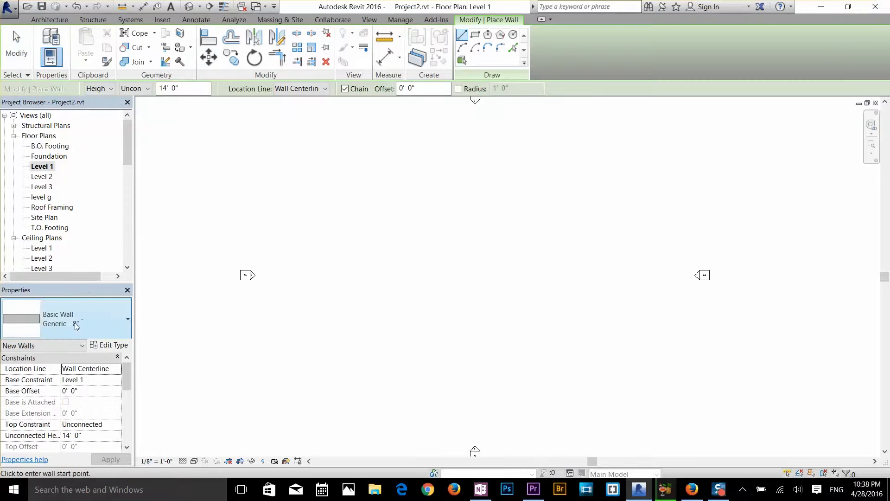
left_click(75, 322)
scroll(66, 136, "up", 5)
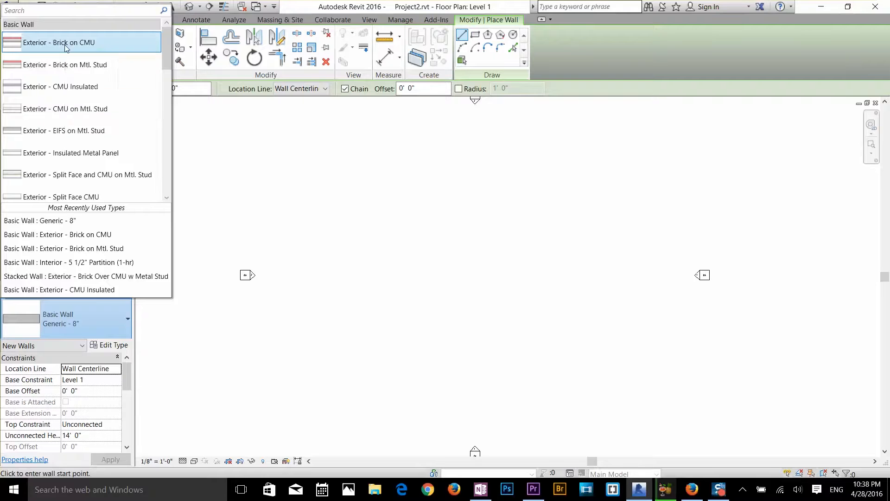
left_click(66, 45)
left_click(367, 270)
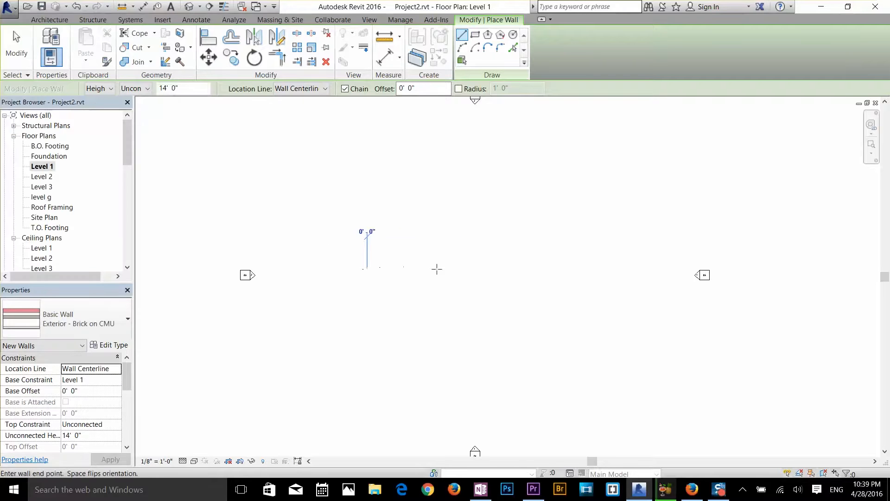
left_click(531, 269)
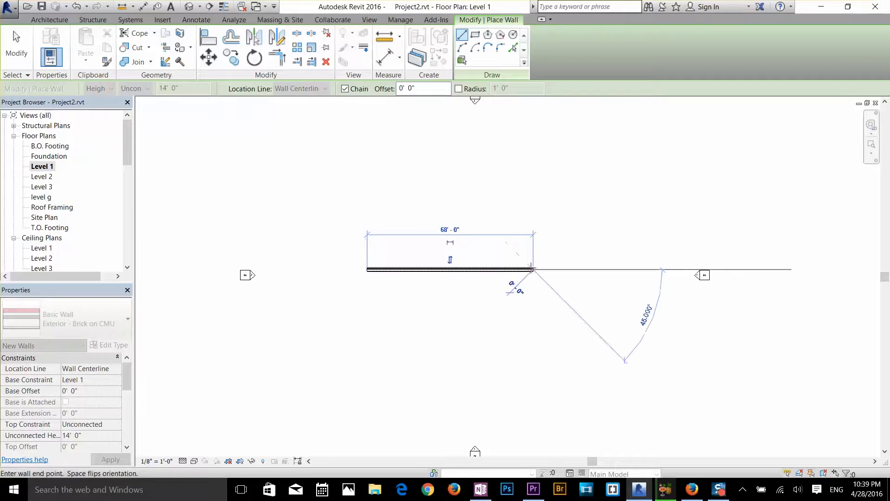
right_click(541, 296)
left_click(555, 300)
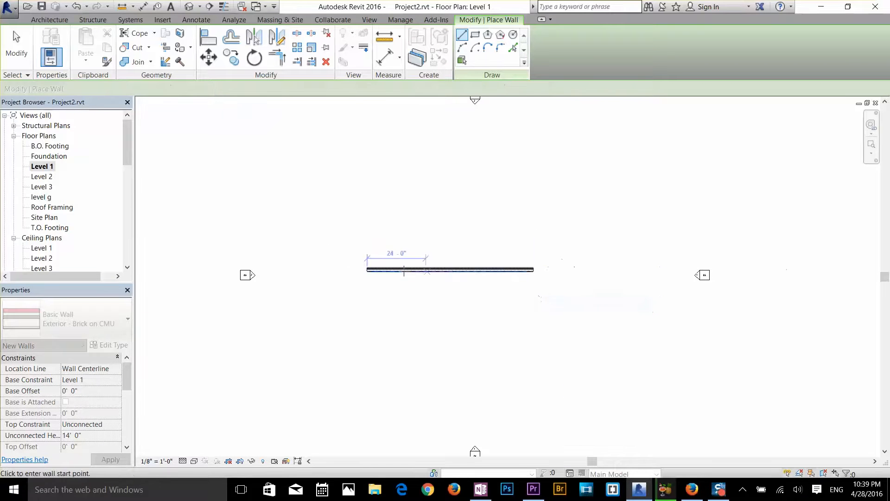
scroll(426, 263, "up", 3)
scroll(426, 263, "up", 2)
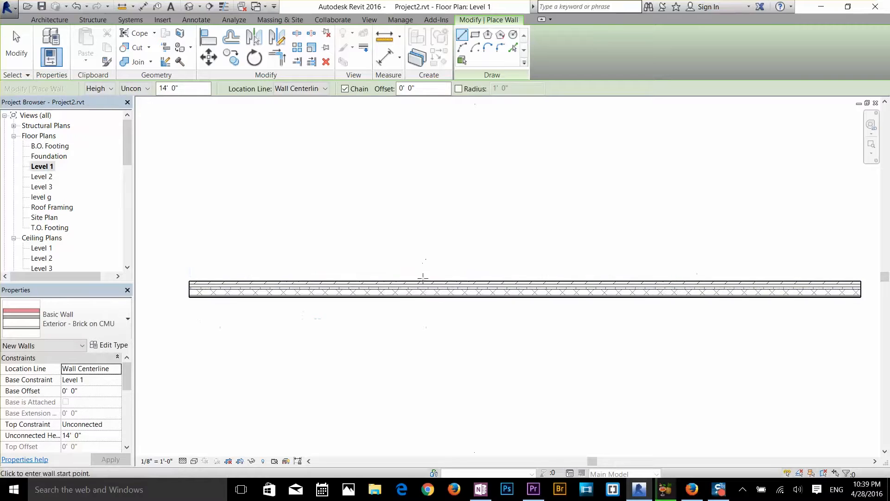
middle_click_drag(481, 292, 453, 278)
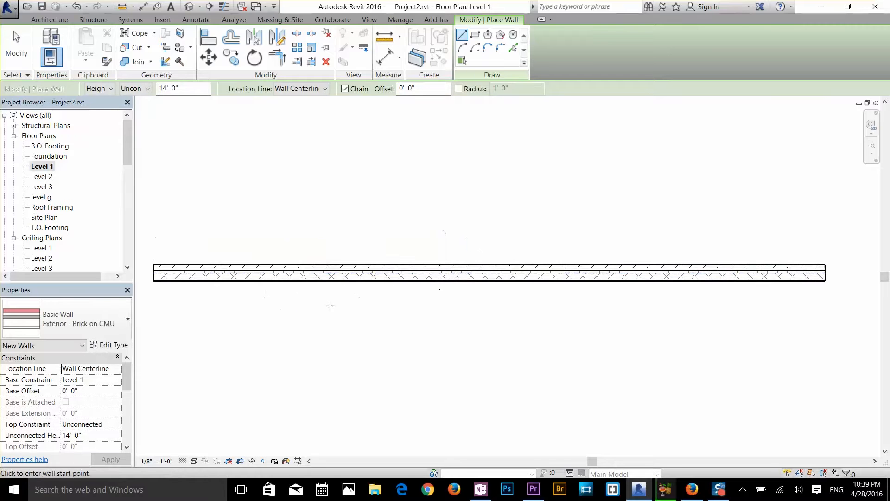
key("Escape")
key("Escape")
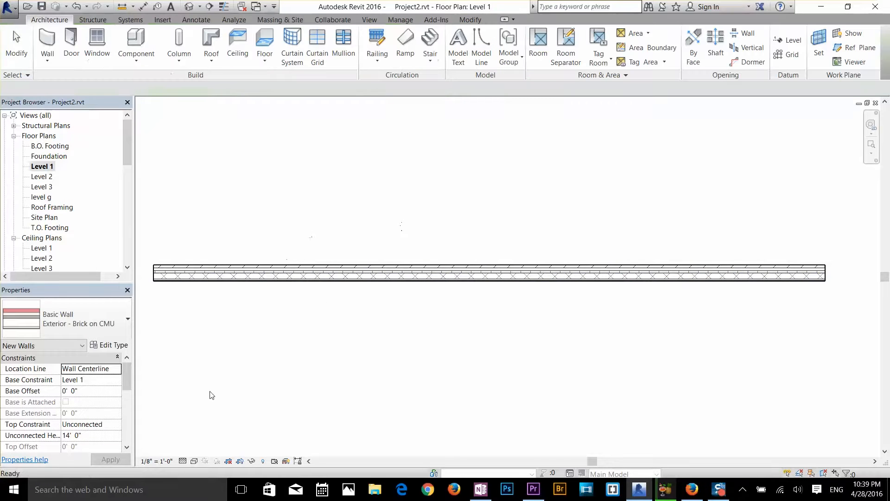
Try the Coarse detail level on the plan, and set the detail level to Medium to show the wall's layers
left_click(183, 461)
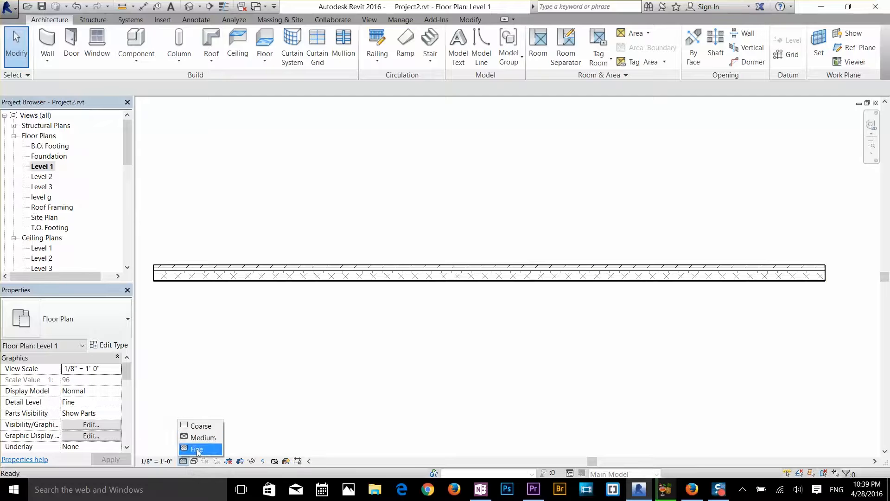
left_click(201, 426)
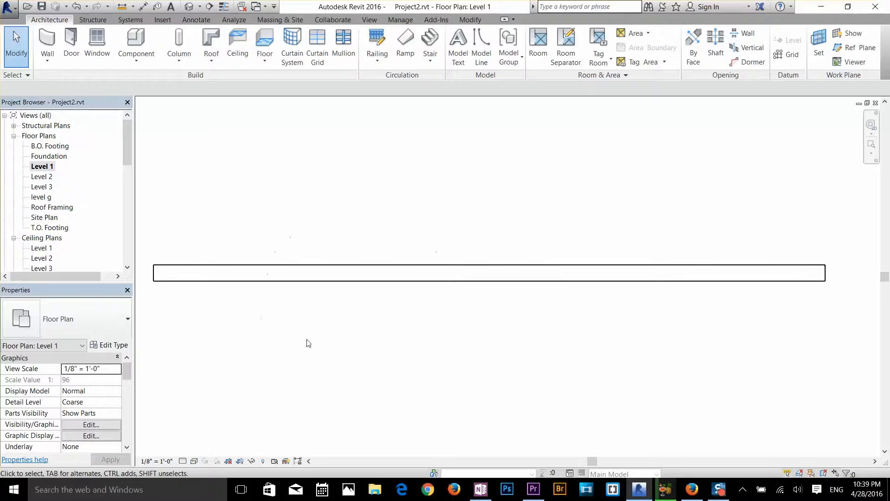
left_click(183, 461)
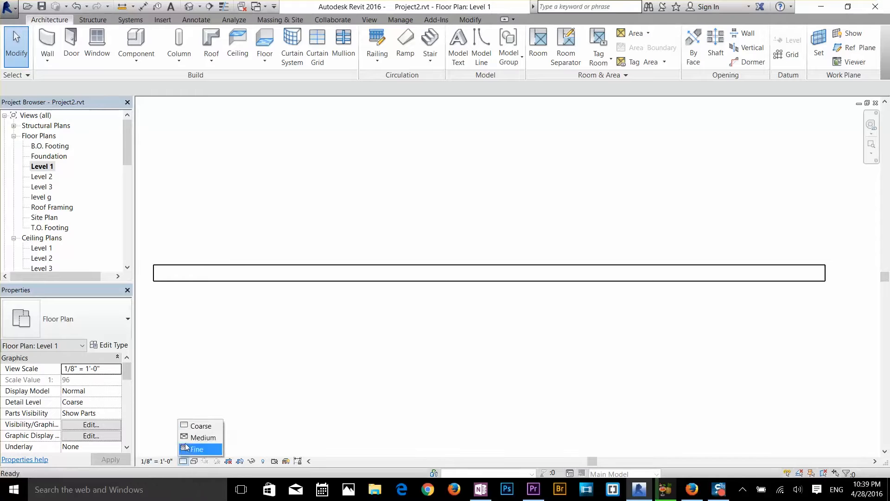
left_click(190, 436)
scroll(170, 278, "up", 5)
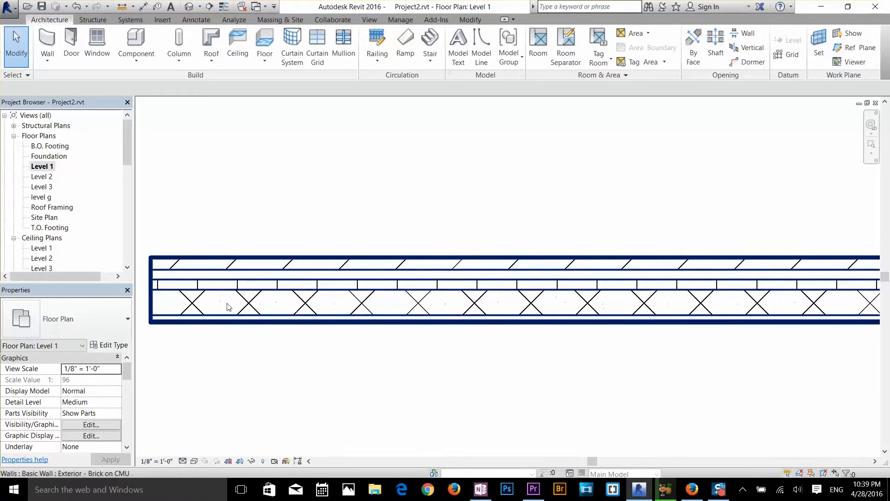
middle_click_drag(235, 310, 328, 295)
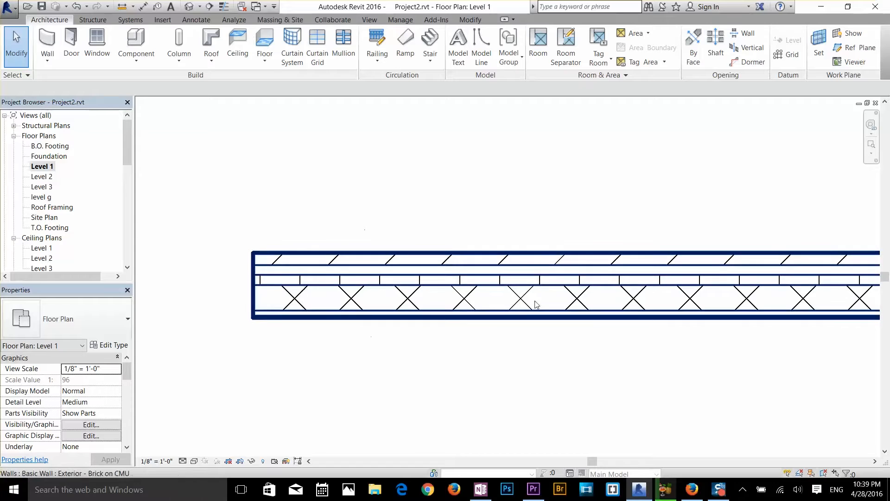
Select the horizontal brick wall, view its properties, and clear the selection
left_click(479, 305)
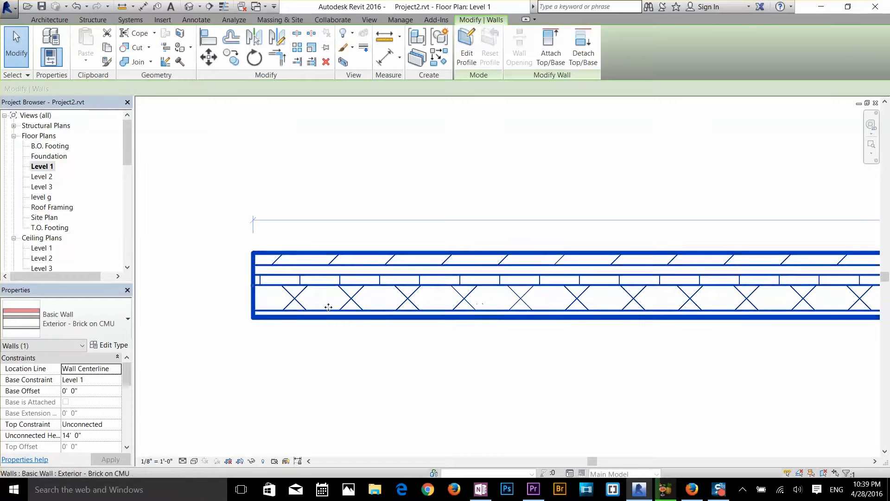
scroll(127, 371, "down", 1)
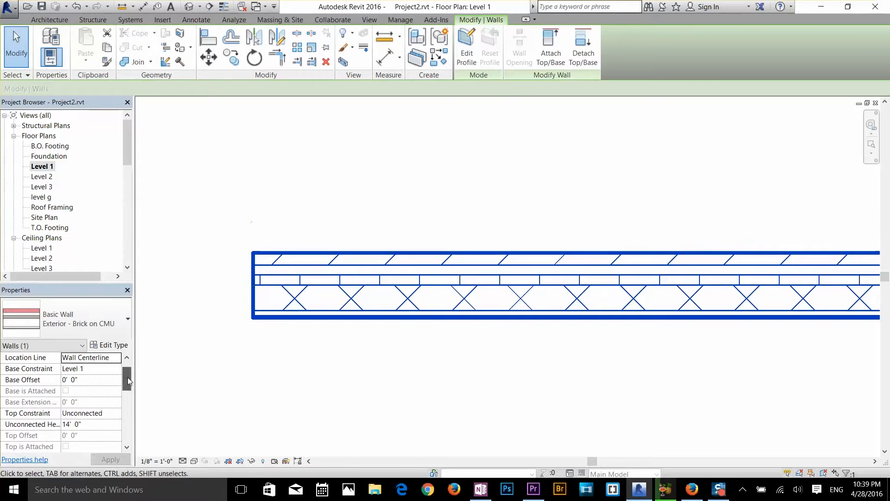
left_click(264, 376)
Draw a rectangle of Exterior - Brick on CMU walls about 42'-6" by 20'-6", and leave the Wall command
scroll(265, 376, "down", 2)
key("w")
key("a")
key("Escape")
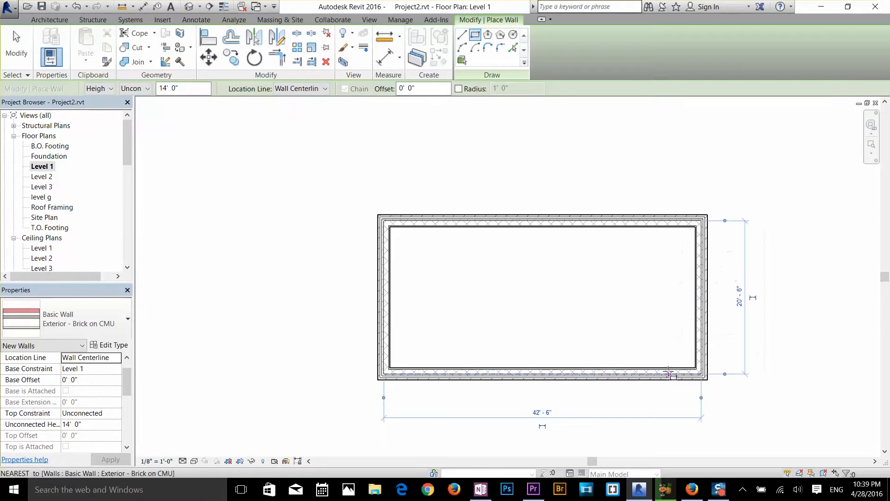
left_click(669, 374)
scroll(640, 342, "up", 2)
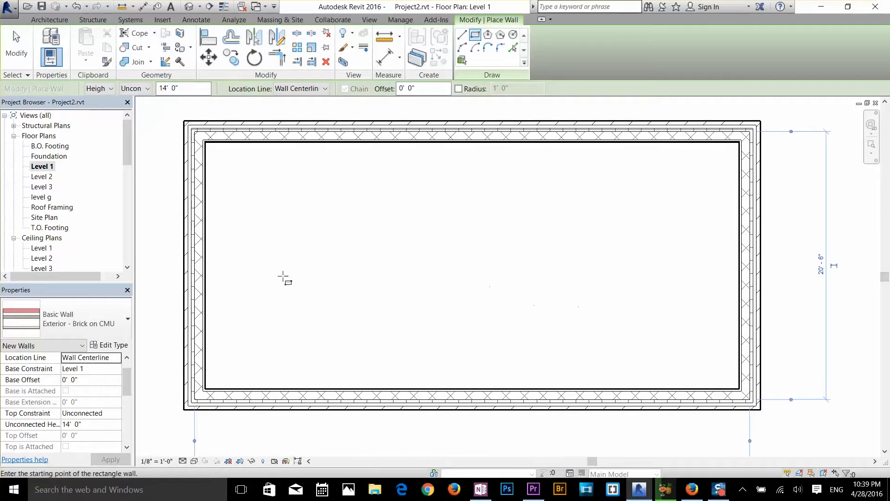
key("Escape")
key("Escape")
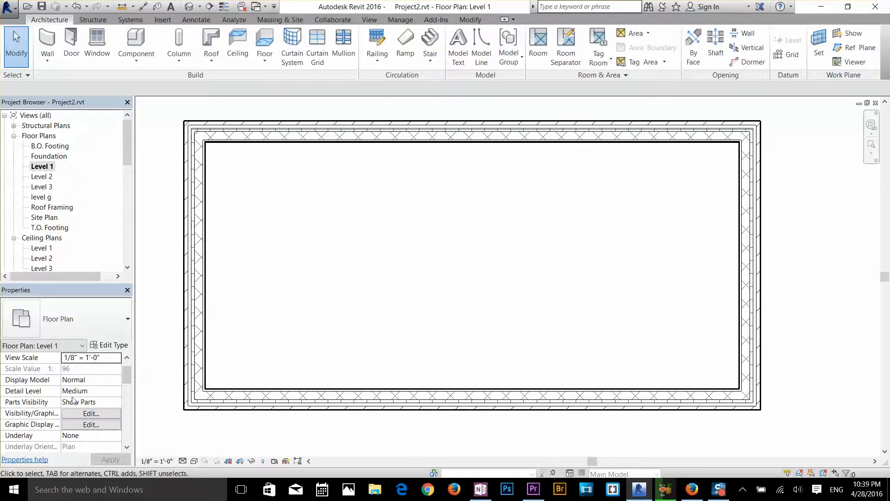
Examine the Level 1 floor plan's view properties, including the color scheme location options, and its type properties without changing anything
scroll(114, 405, "down", 1)
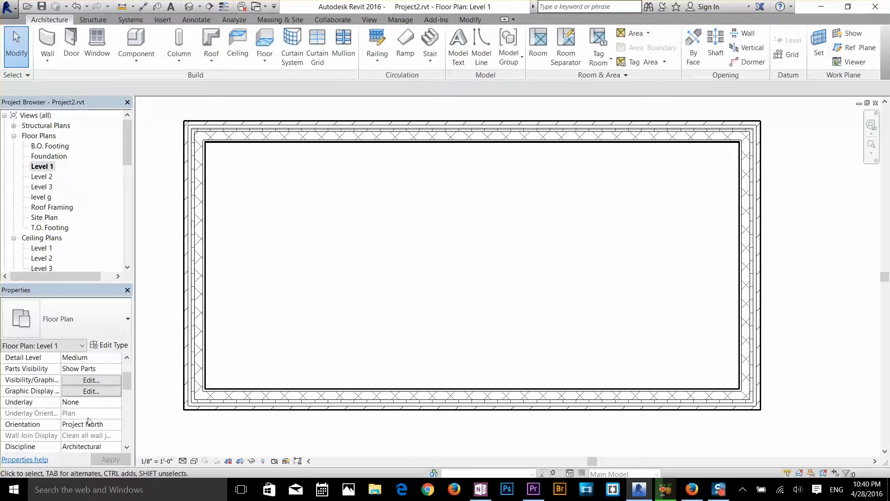
scroll(90, 422, "down", 1)
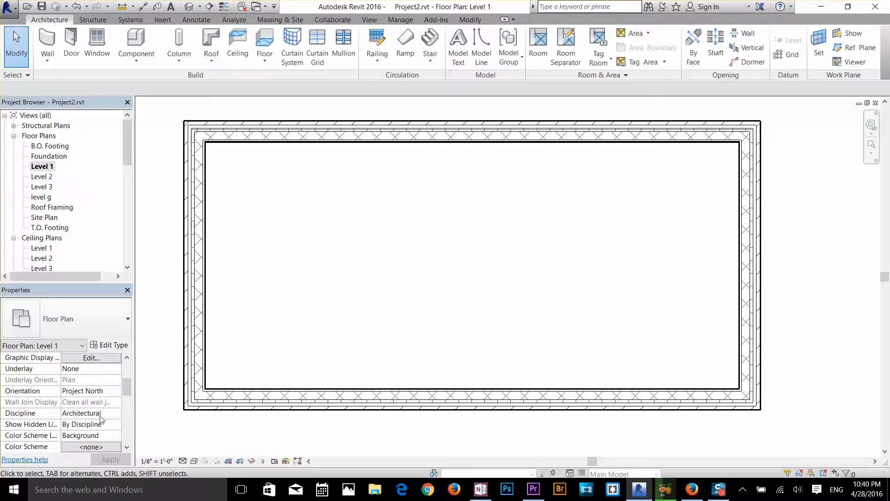
scroll(100, 419, "down", 1)
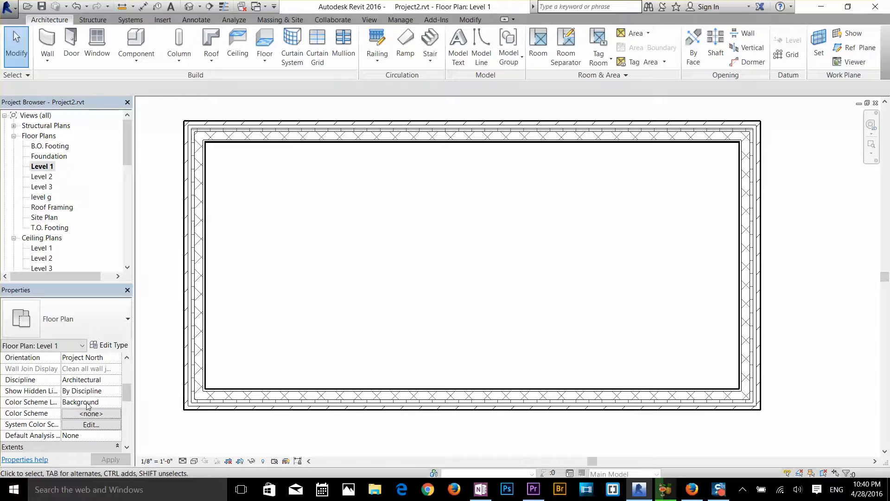
left_click(87, 402)
left_click(117, 404)
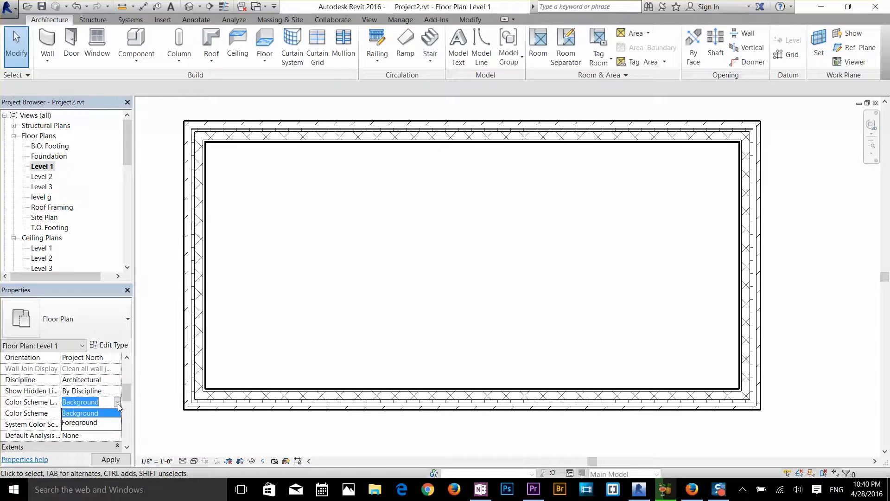
left_click(117, 404)
scroll(35, 423, "down", 1)
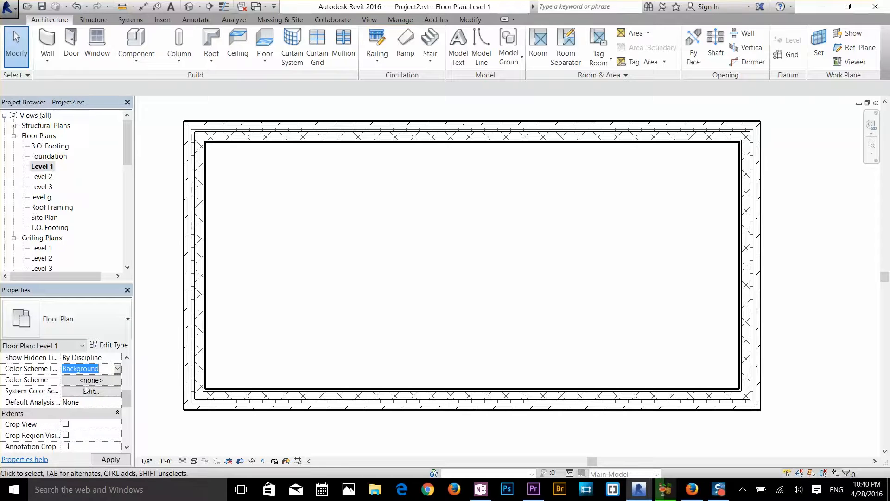
scroll(91, 389, "down", 2)
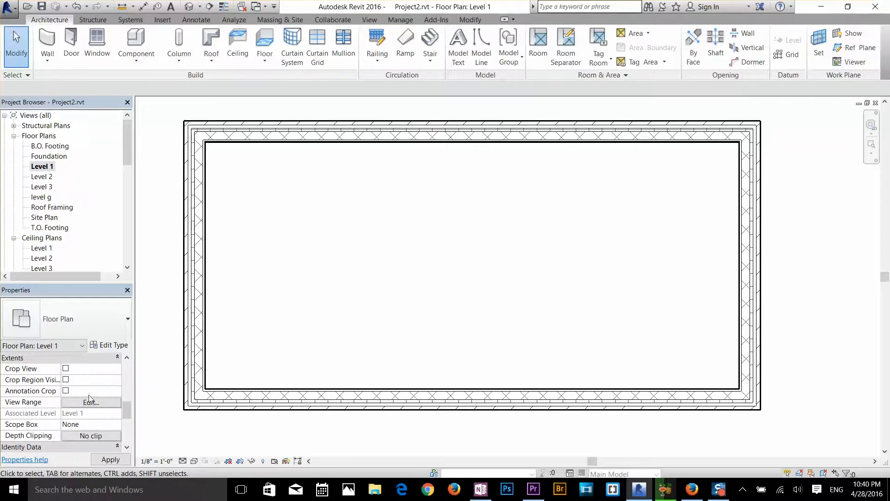
scroll(54, 410, "down", 4)
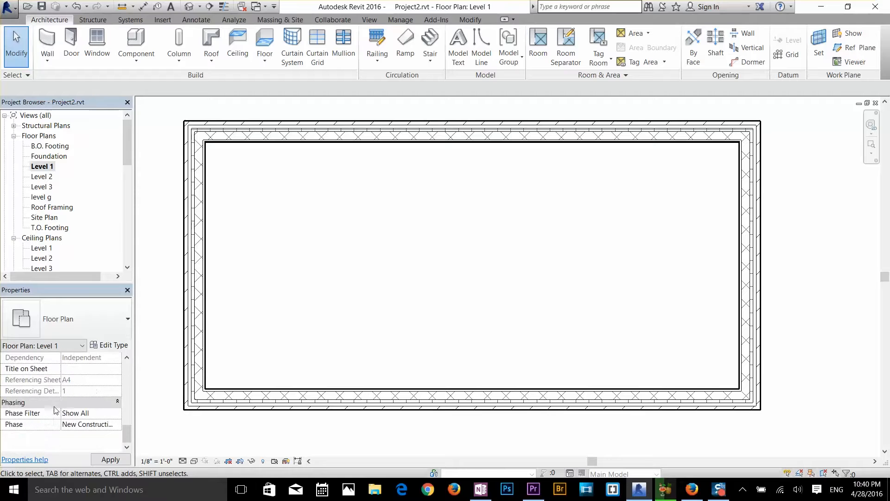
left_click(110, 347)
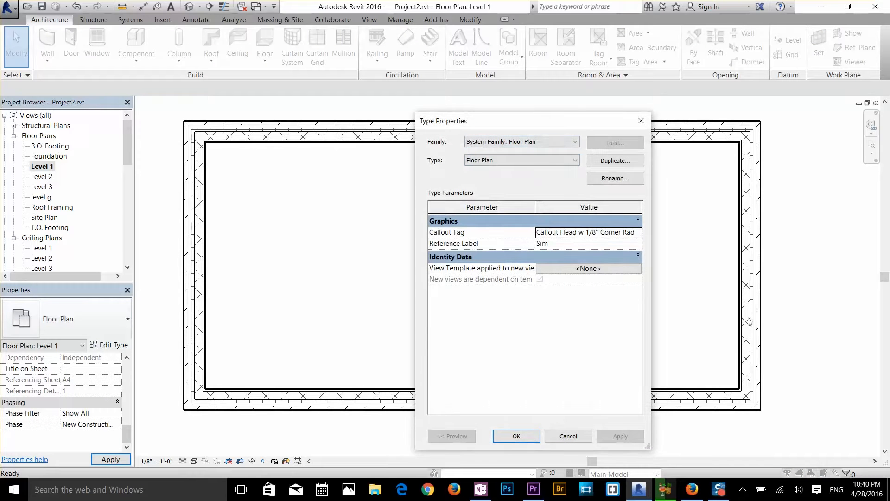
left_click(567, 436)
Open the layer structure of the rectangle's east wall type, and enlarge the Edit Assembly dialog to show all layers
left_click(740, 322)
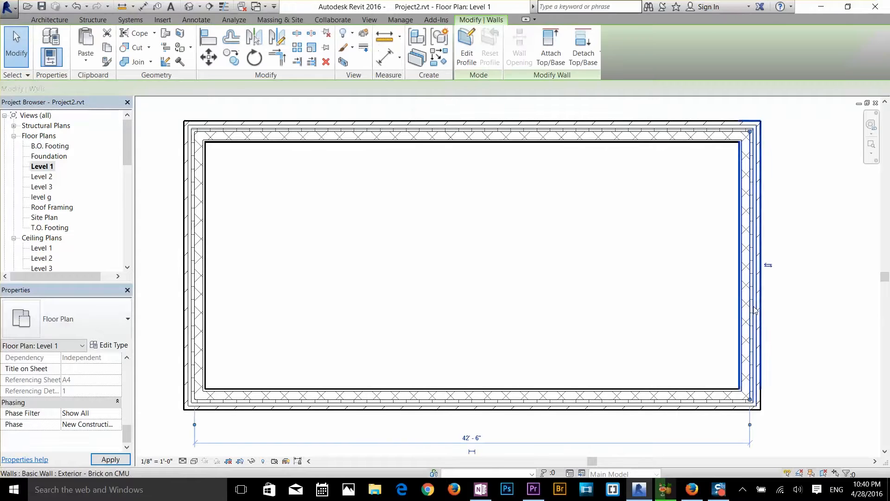
left_click(109, 345)
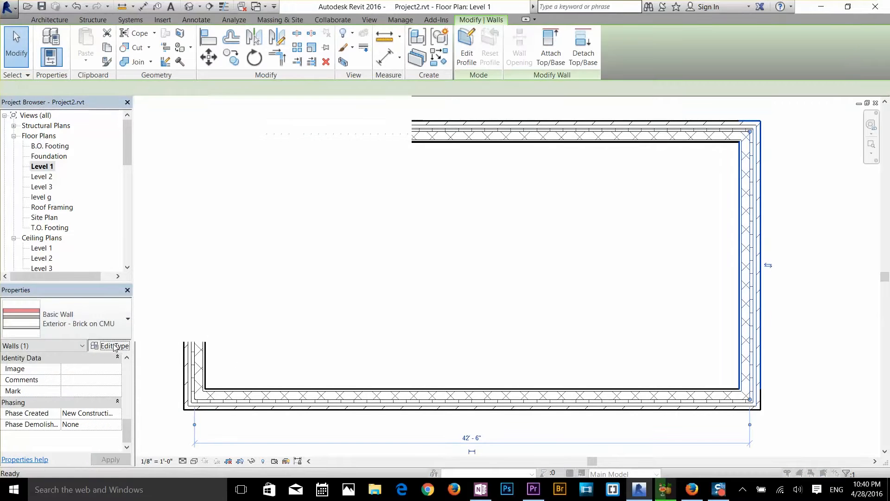
left_click_drag(521, 125, 172, 102)
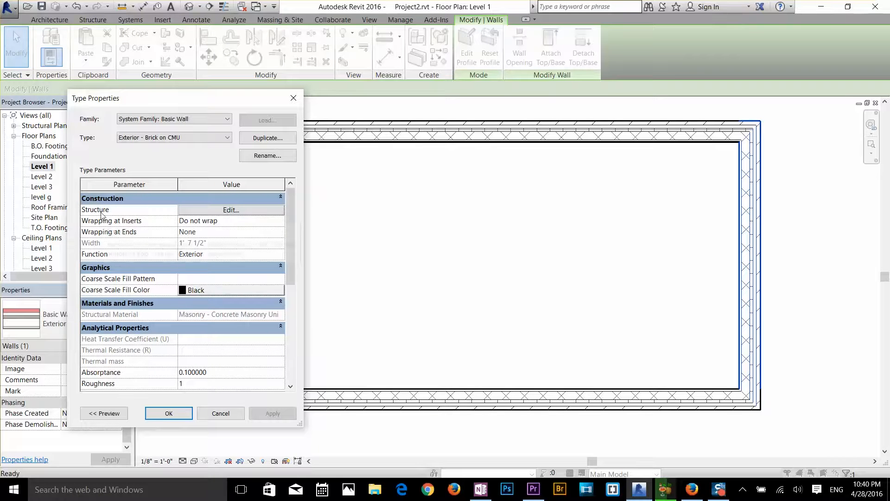
left_click(221, 214)
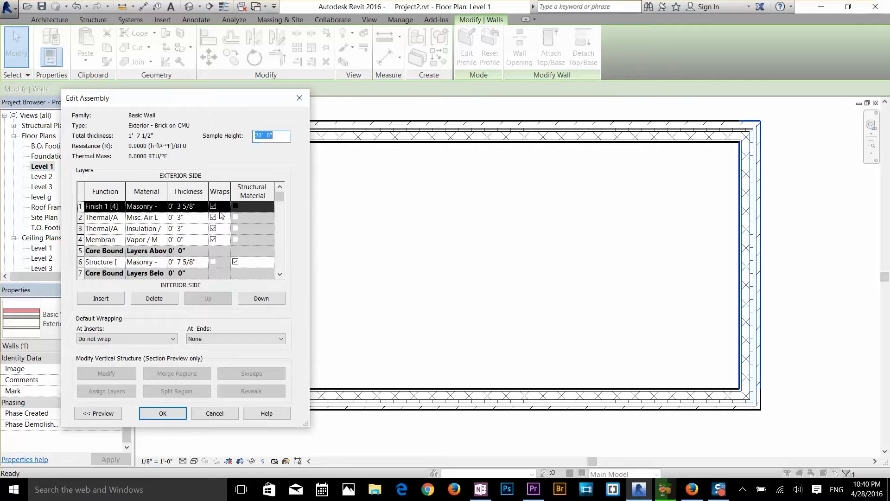
left_click_drag(202, 96, 212, 74)
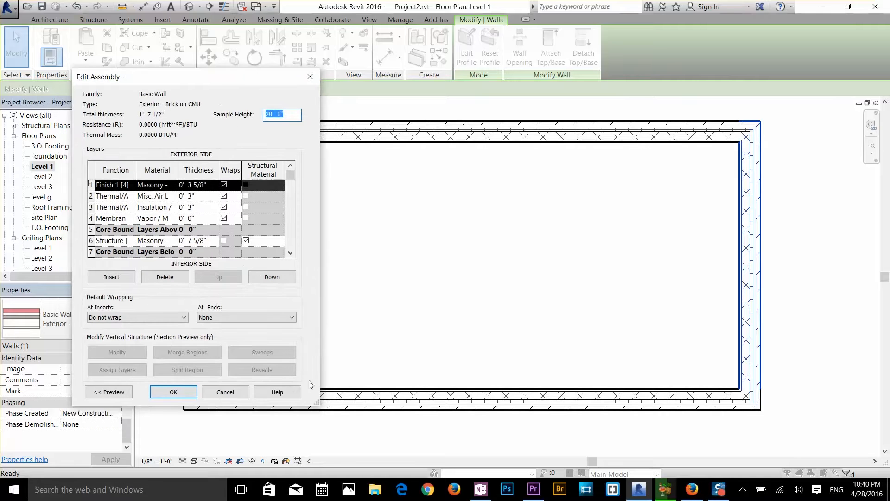
left_click_drag(321, 346, 438, 352)
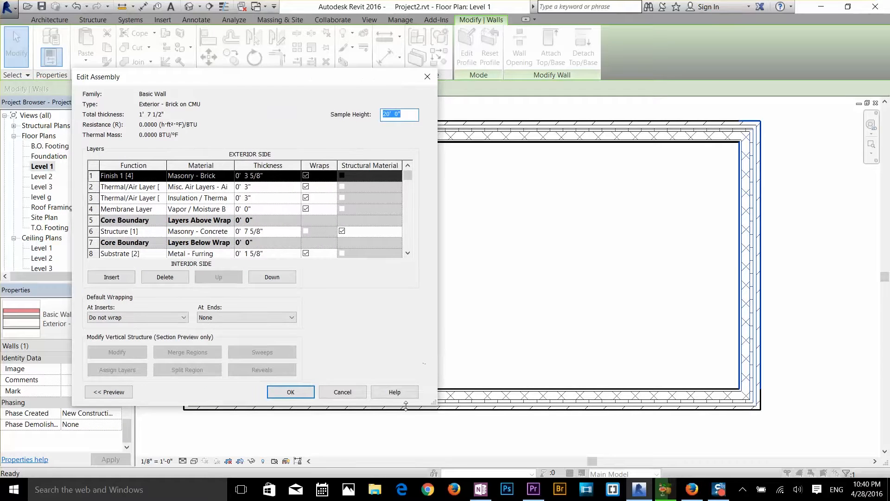
left_click_drag(433, 403, 467, 438)
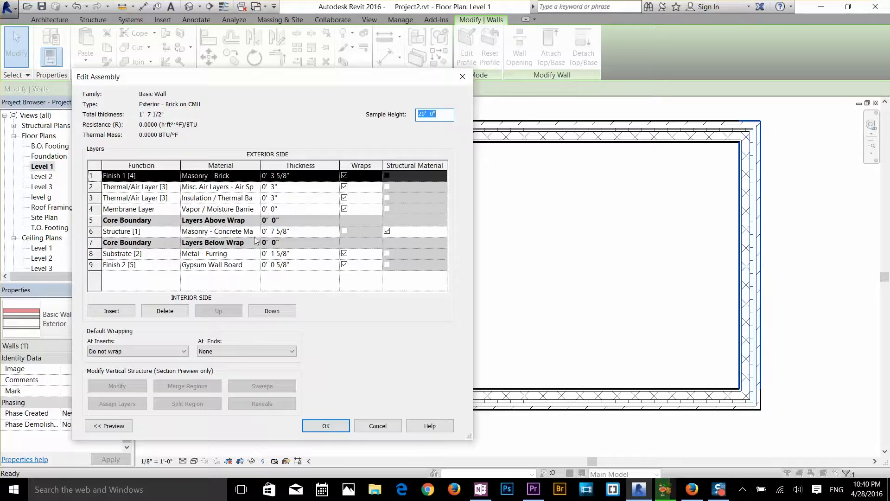
Examine the insulation layer's thickness and the membrane layer's function in the Exterior - Brick on CMU assembly
left_click(281, 198)
left_click(283, 199)
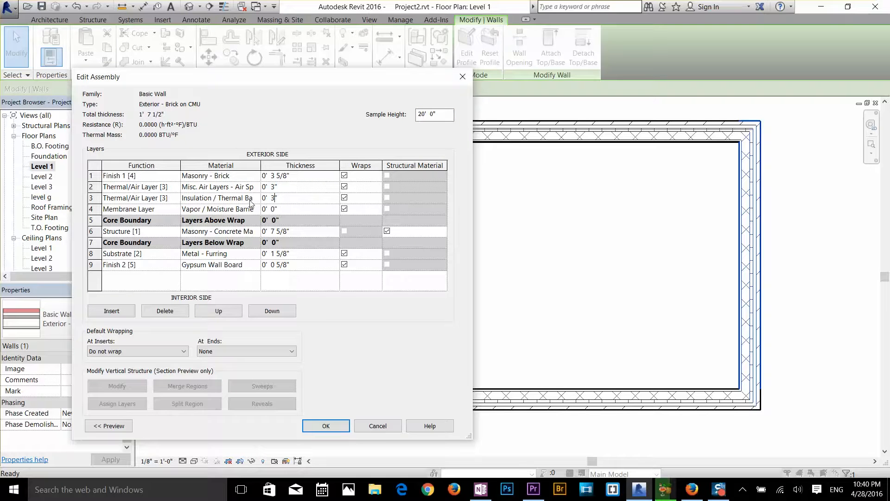
left_click(133, 209)
left_click(133, 209)
Move the Metal - Furring substrate layer out past the structural core toward the exterior side, accept the assembly and apply the type change
left_click(227, 254)
left_click(219, 313)
left_click(219, 314)
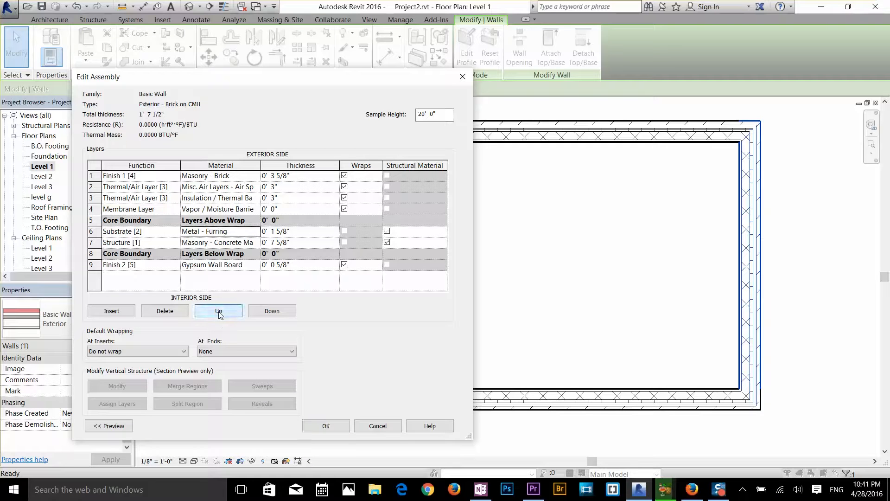
left_click(219, 313)
left_click(218, 314)
left_click(317, 426)
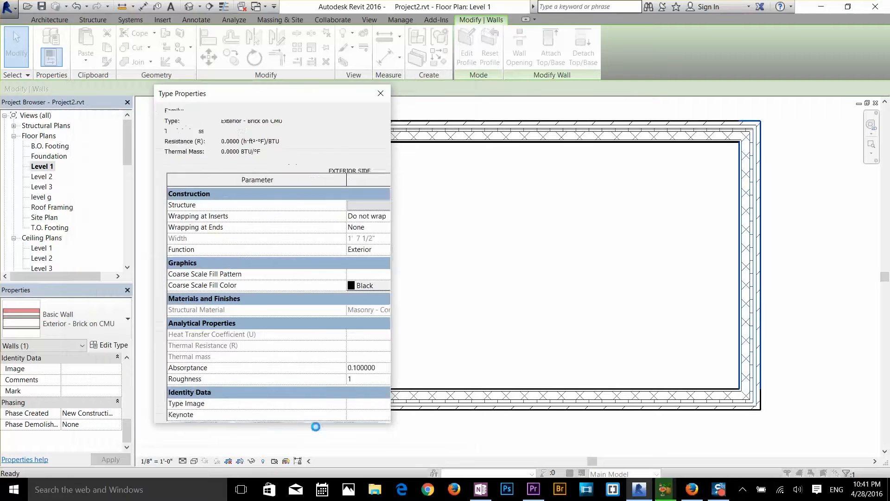
left_click(353, 409)
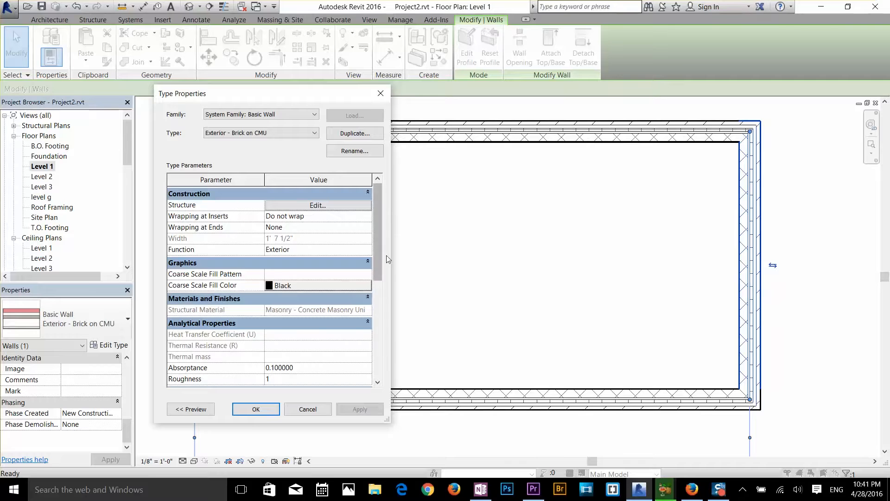
left_click_drag(377, 258, 372, 360)
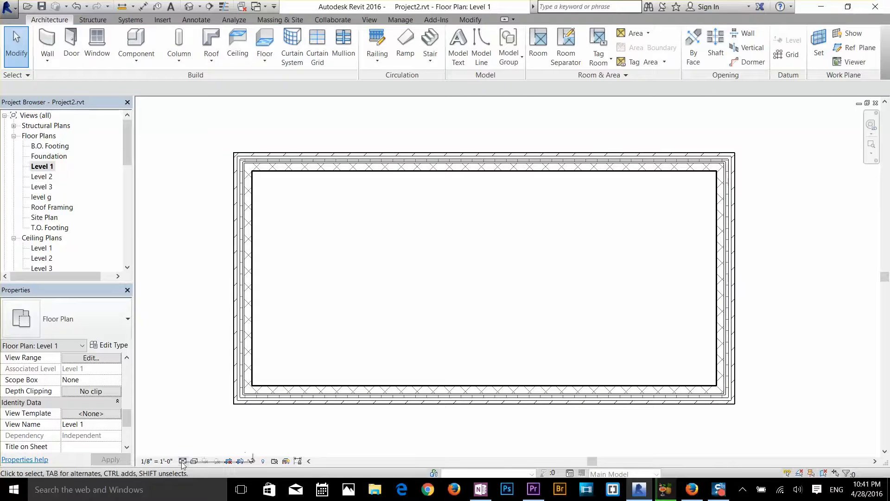
Change the plan's visual style so the wall layers display in colour, and inspect the east wall's layers up close
left_click(193, 460)
left_click(192, 449)
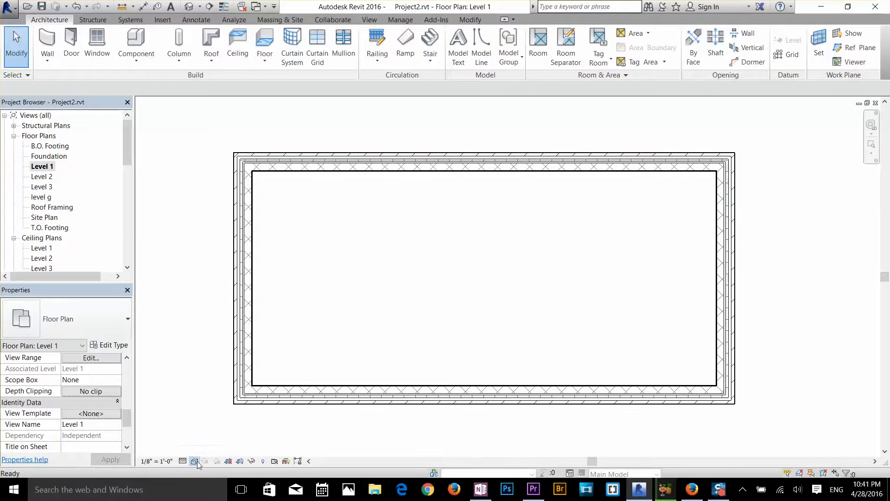
left_click(194, 460)
left_click(220, 418)
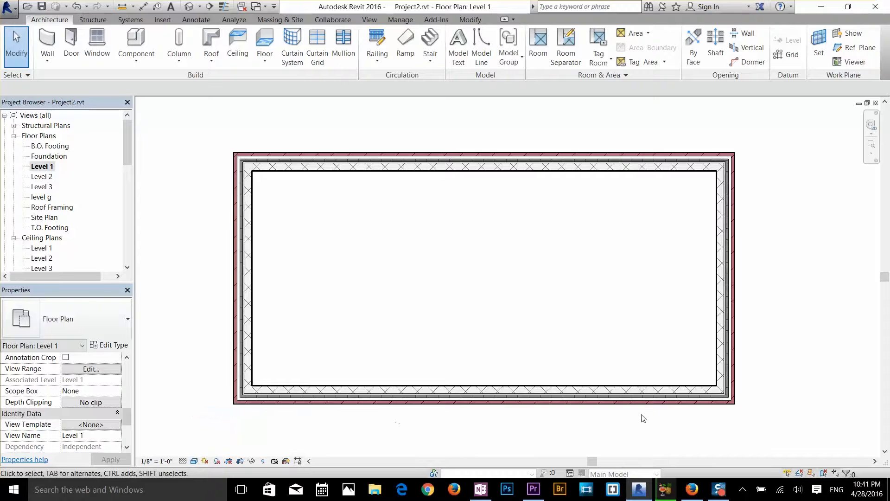
scroll(700, 306, "up", 10)
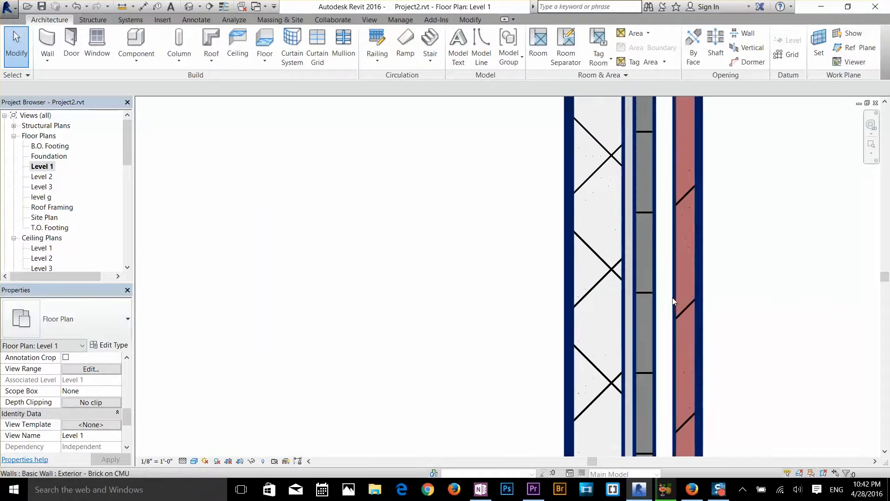
scroll(586, 311, "down", 5)
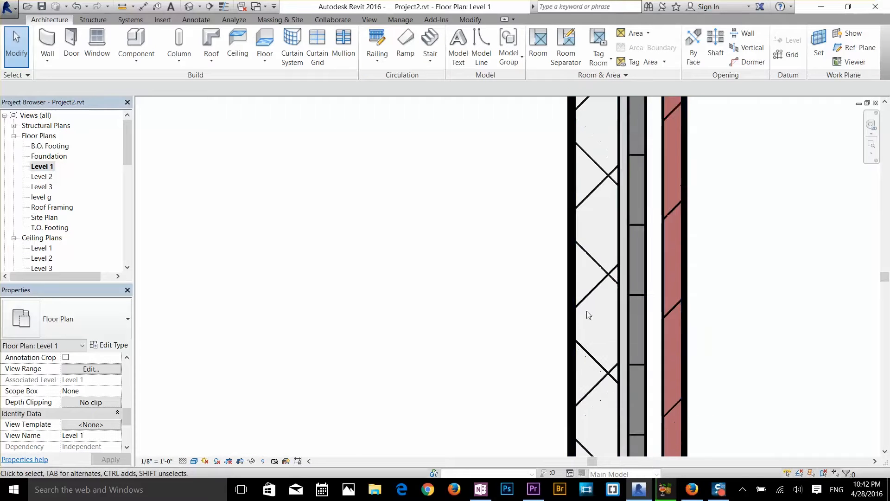
scroll(587, 310, "down", 5)
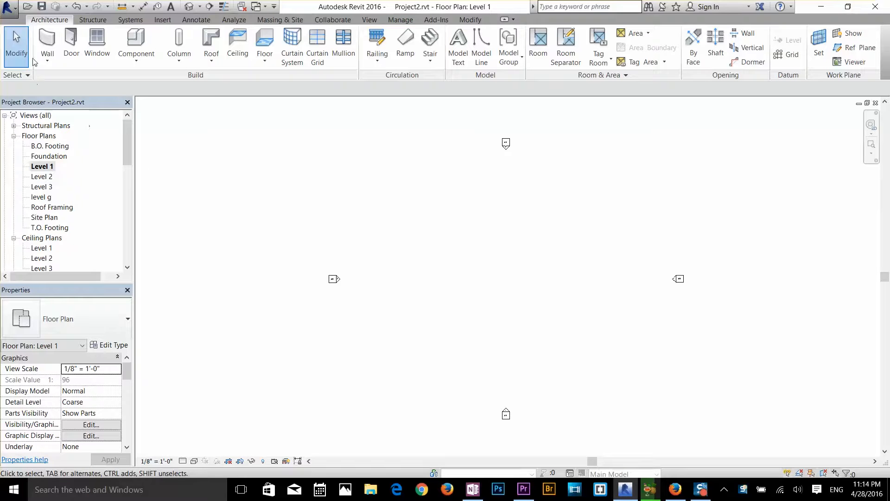
Draw a closed rectangle of Generic - 8" walls about 84' by 88' on Level 1, and leave the Wall command
left_click(47, 56)
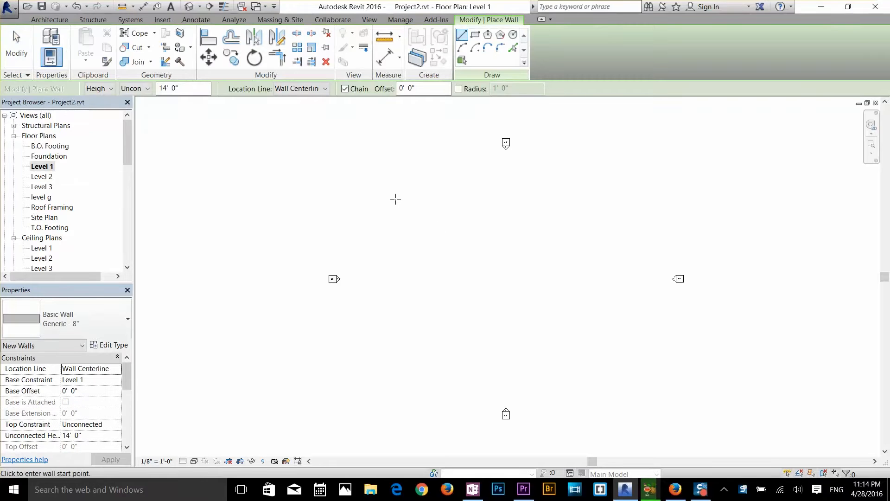
left_click(395, 199)
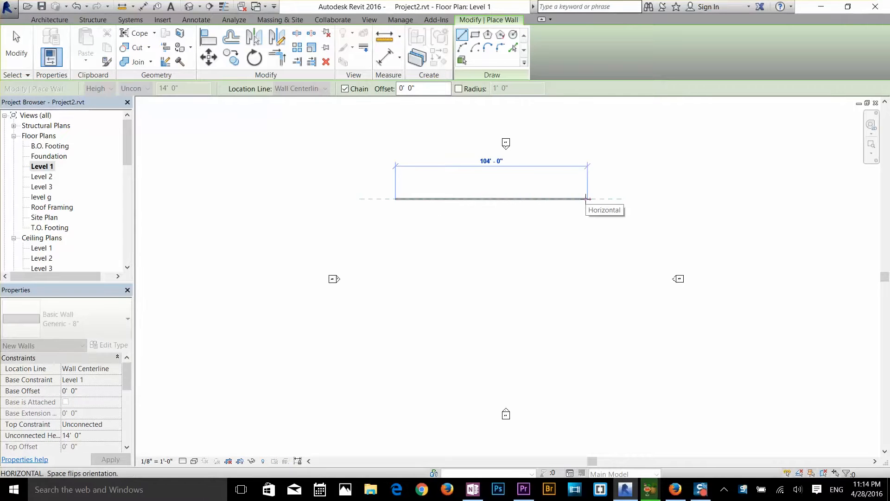
left_click(549, 199)
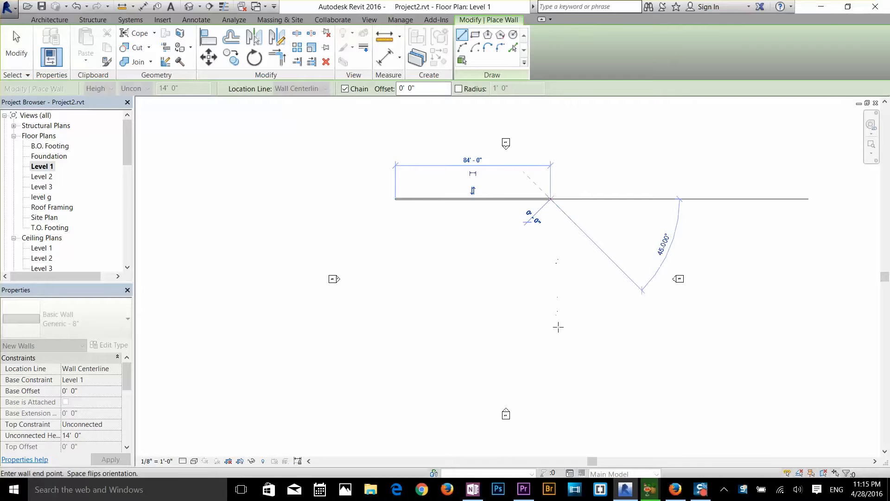
left_click(550, 361)
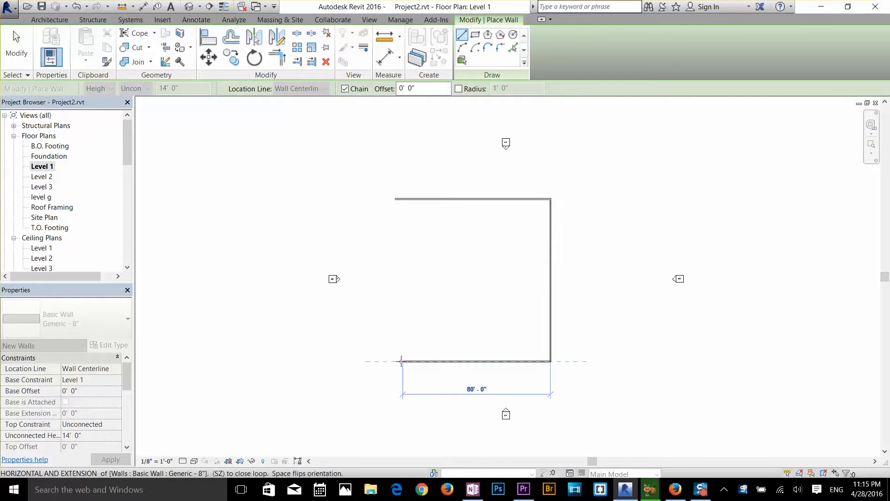
left_click(396, 362)
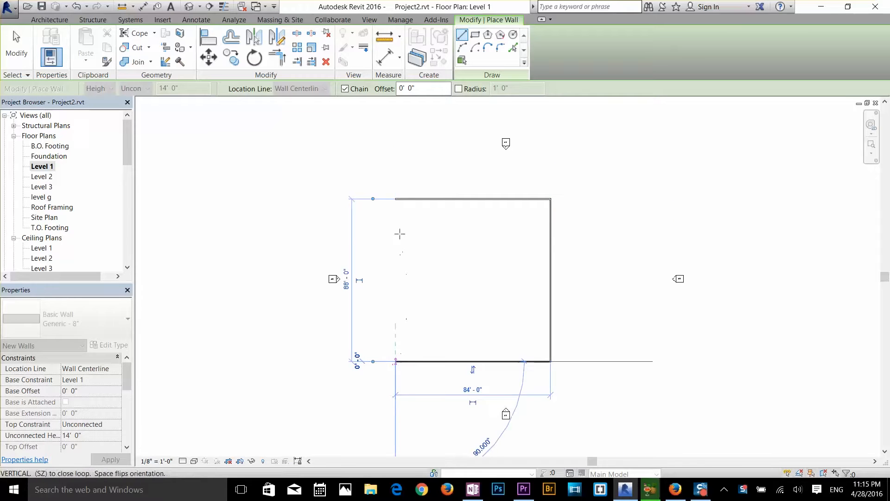
left_click(396, 198)
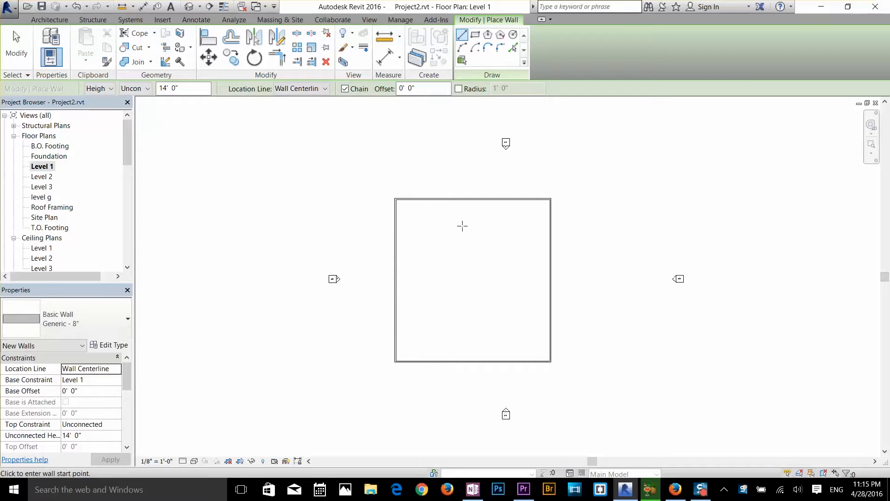
key("Escape")
key("Escape")
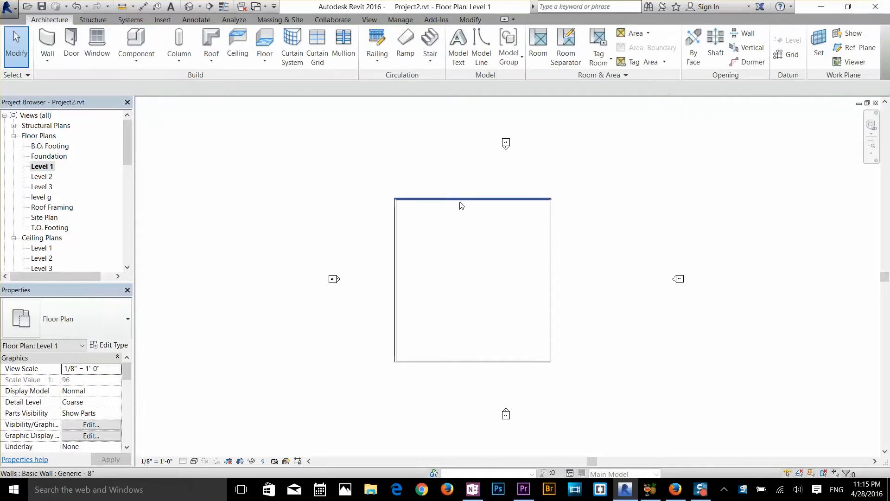
Set the north wall's distance from the south wall to 60', and clear the selection
left_click(461, 205)
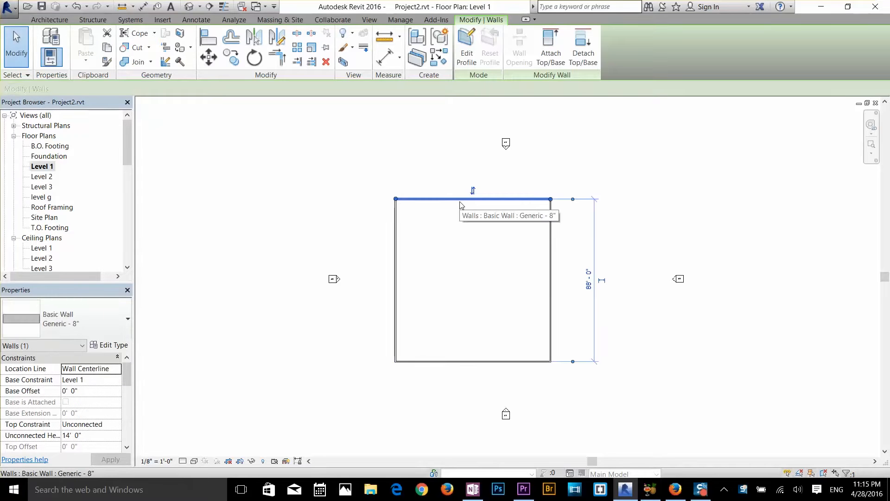
left_click(589, 283)
type("60")
key("Return")
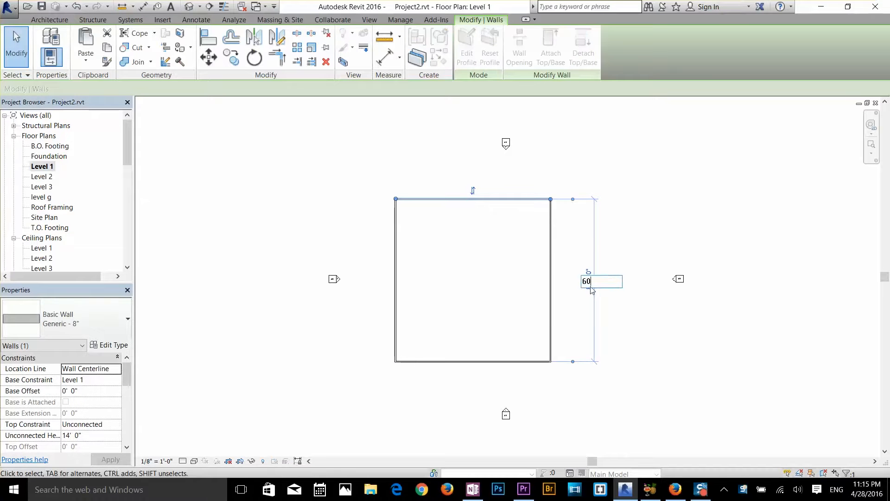
left_click(515, 307)
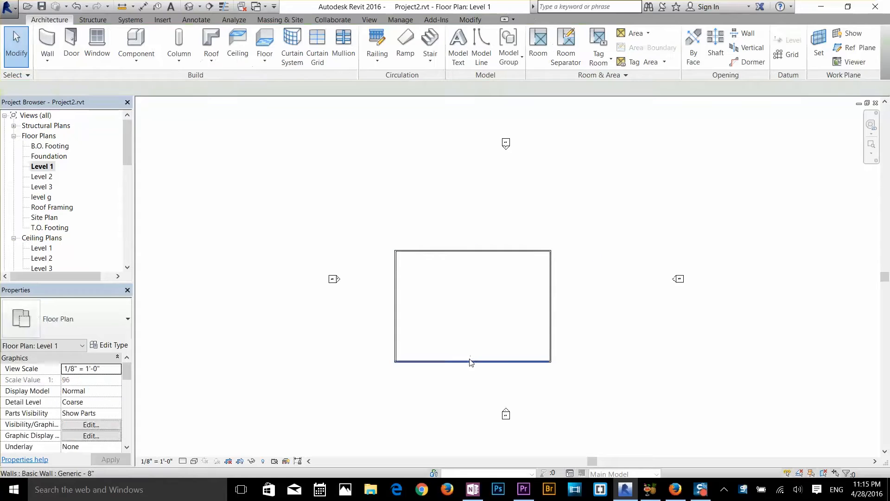
Set the east wall's distance from the west wall to 60', and clear the selection
left_click(471, 361)
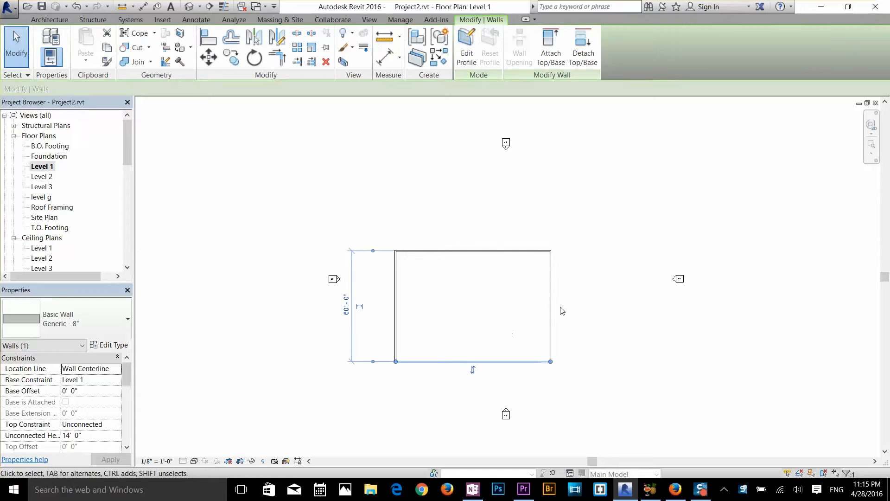
left_click(551, 315)
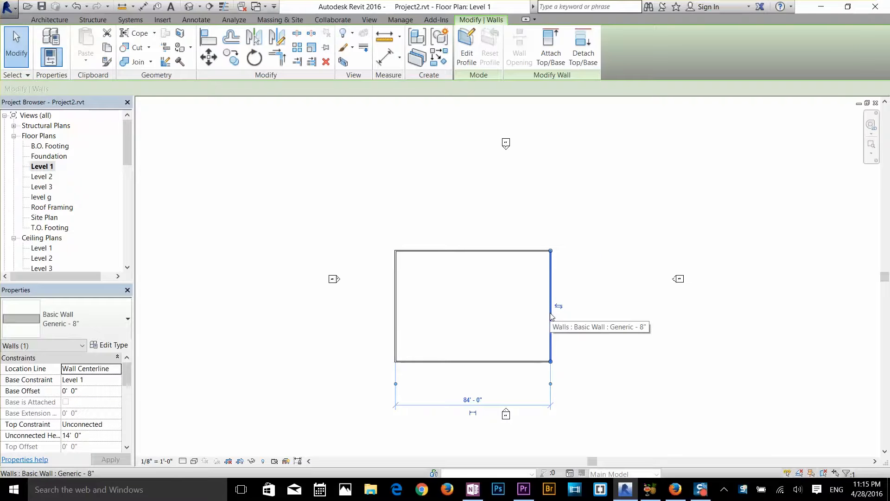
left_click(472, 400)
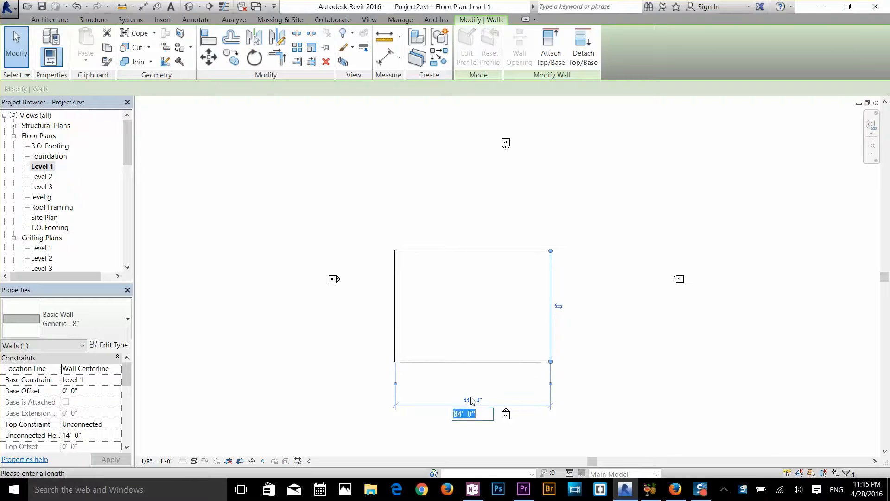
type("60")
key("Return")
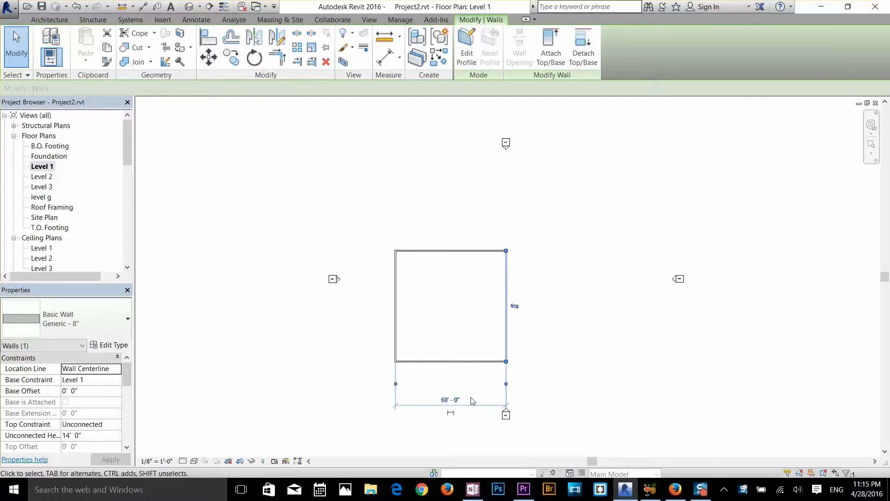
scroll(465, 369, "up", 2)
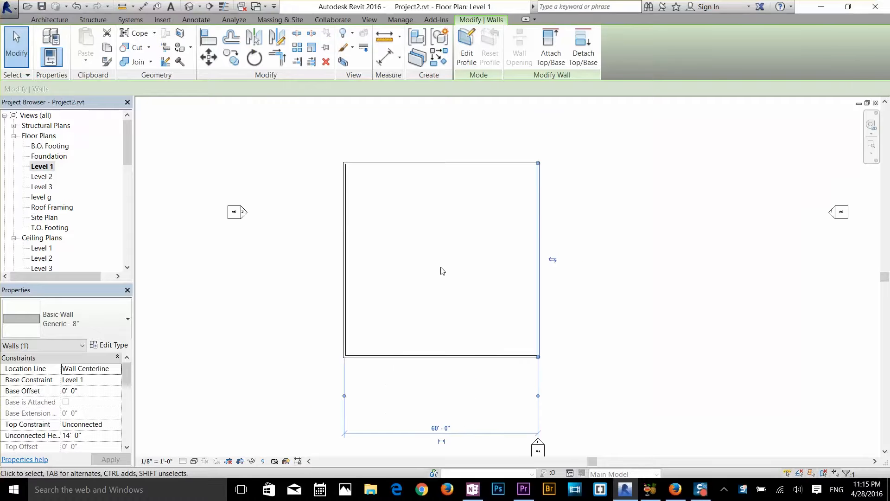
scroll(441, 270, "up", 2)
left_click(466, 278)
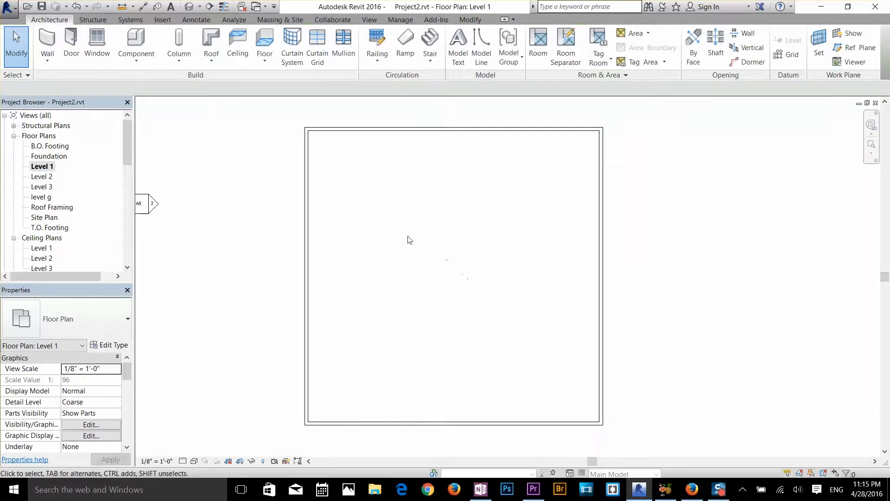
Draw a partition about 26'-6" south from the north wall, about 24'-6" from the west corner, and turn it west to the west wall
left_click(46, 41)
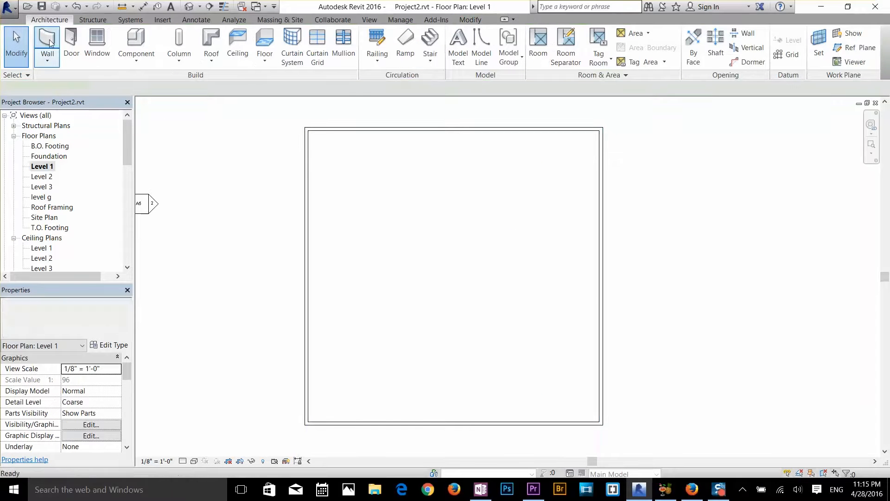
left_click(427, 130)
left_click(427, 258)
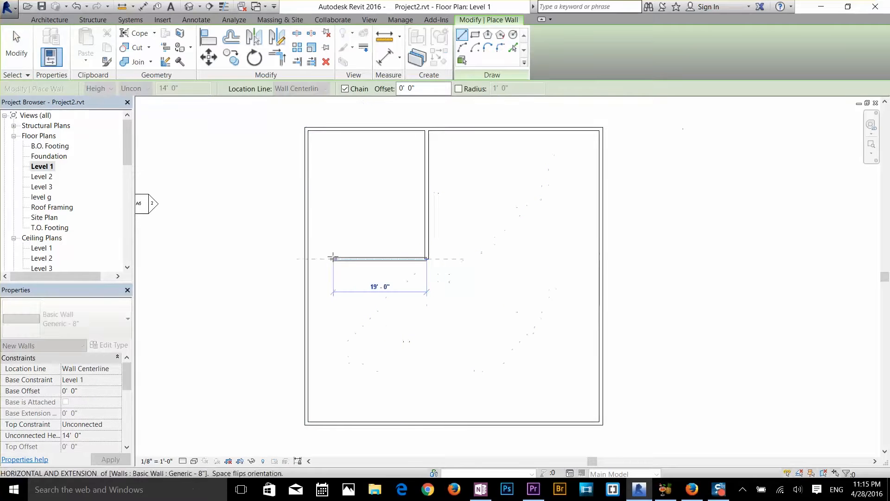
left_click(308, 258)
key("Escape")
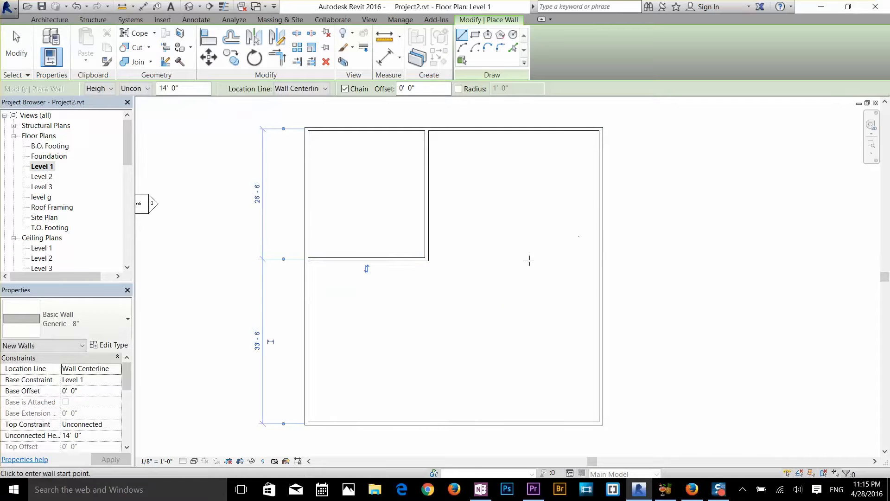
Continue the north-south partition to the south wall, adding a branch to the west wall about 10'-6" south of the first cross wall
left_click(427, 258)
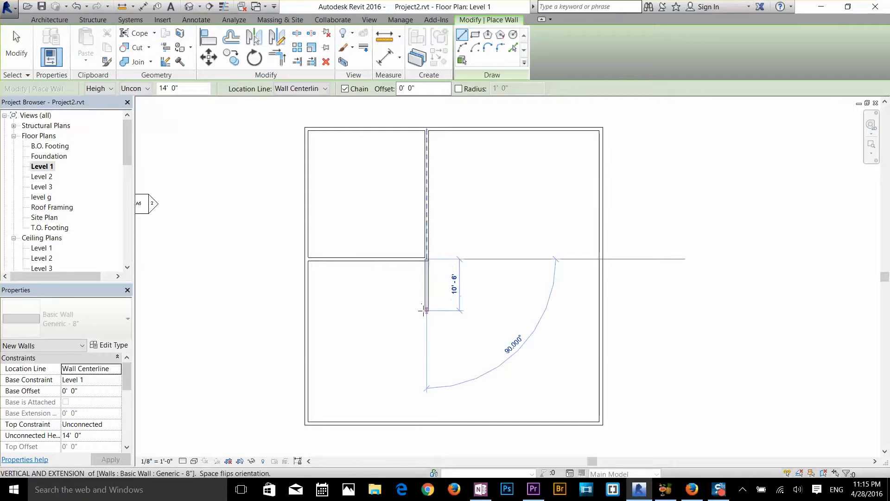
left_click(308, 310)
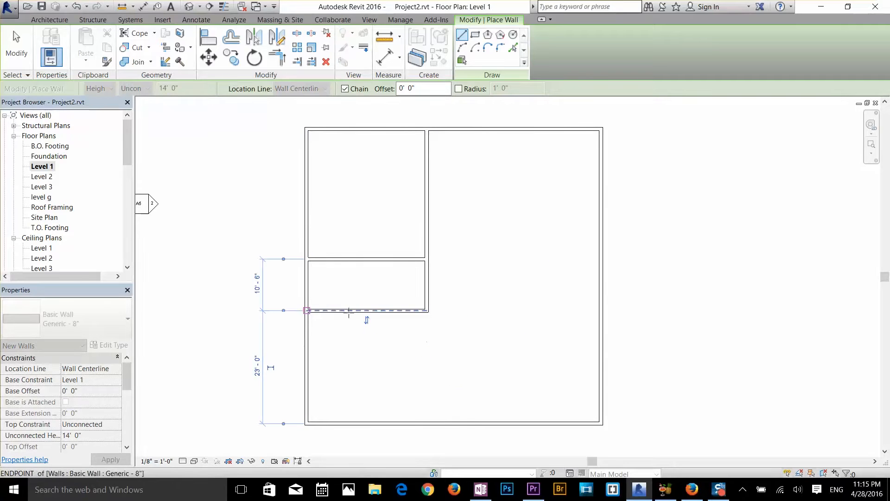
key("Escape")
left_click(427, 310)
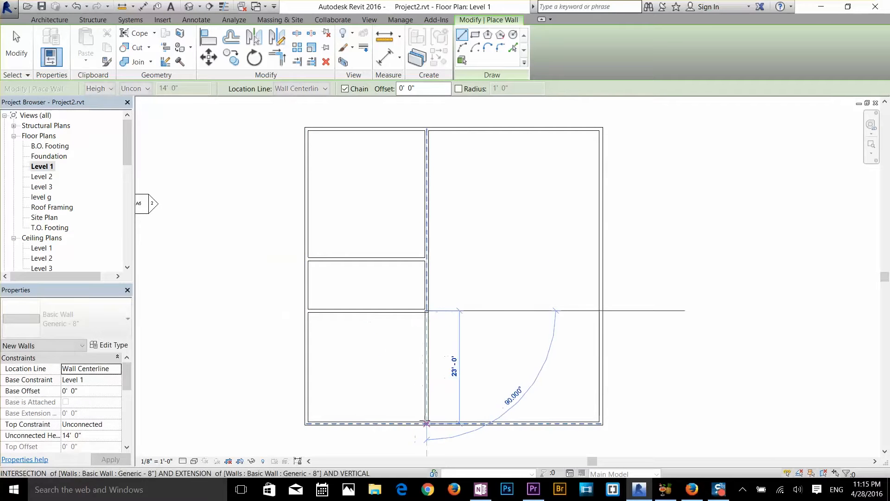
left_click(426, 424)
key("Escape")
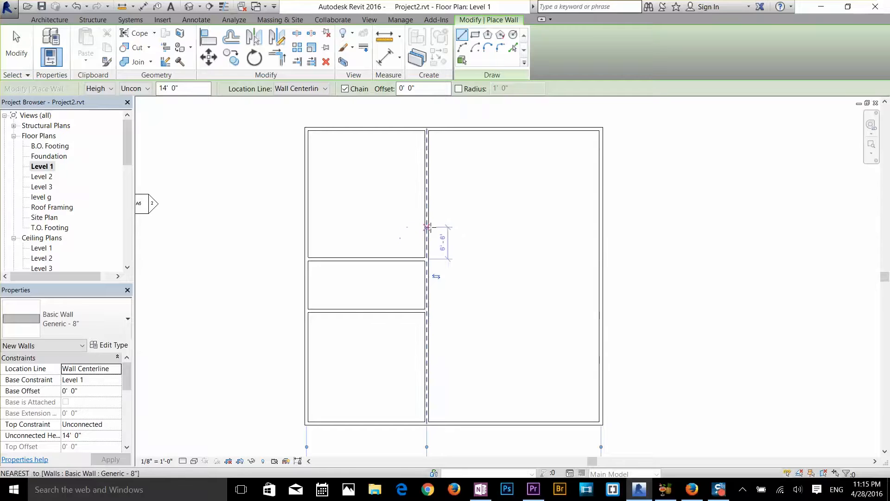
Draw a cross wall about 18'-6" south of the north wall to the east wall, enclosing a room about 10' deep below its east end
left_click(427, 219)
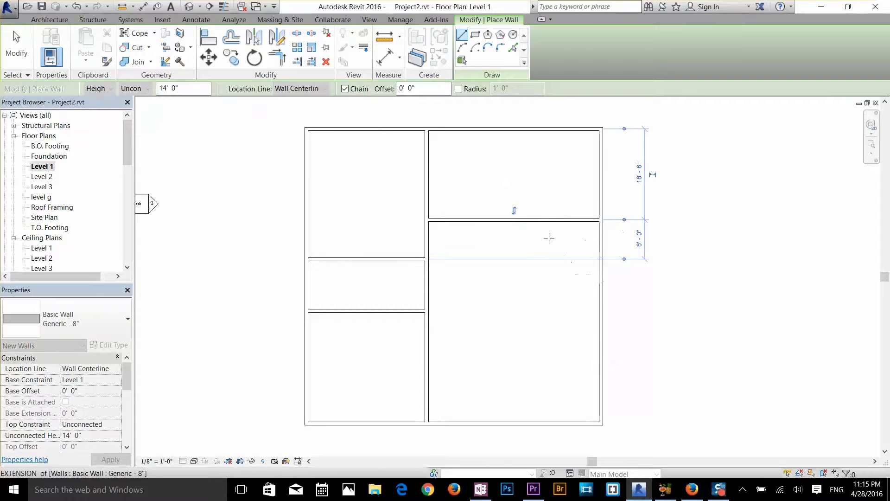
left_click(526, 220)
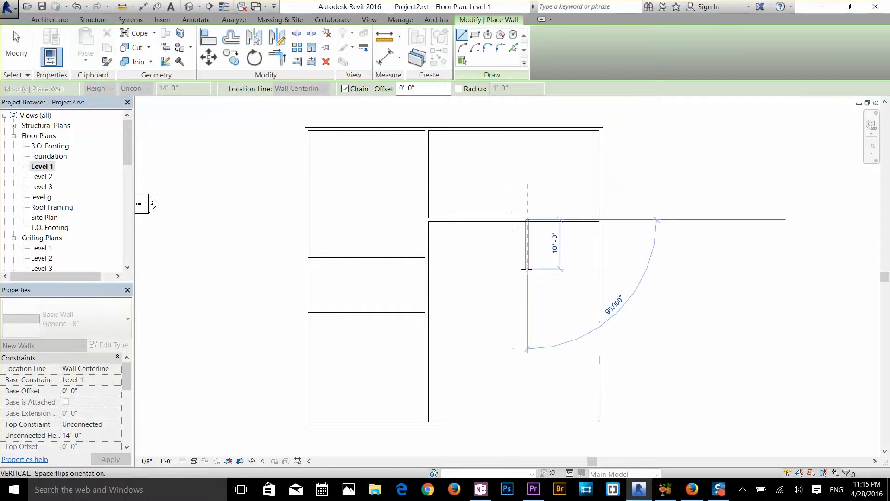
left_click(526, 268)
left_click(602, 268)
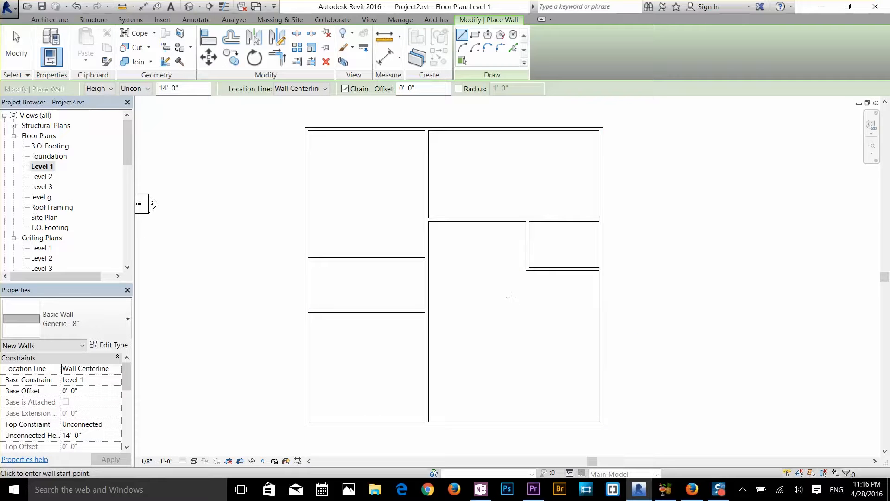
key("Escape")
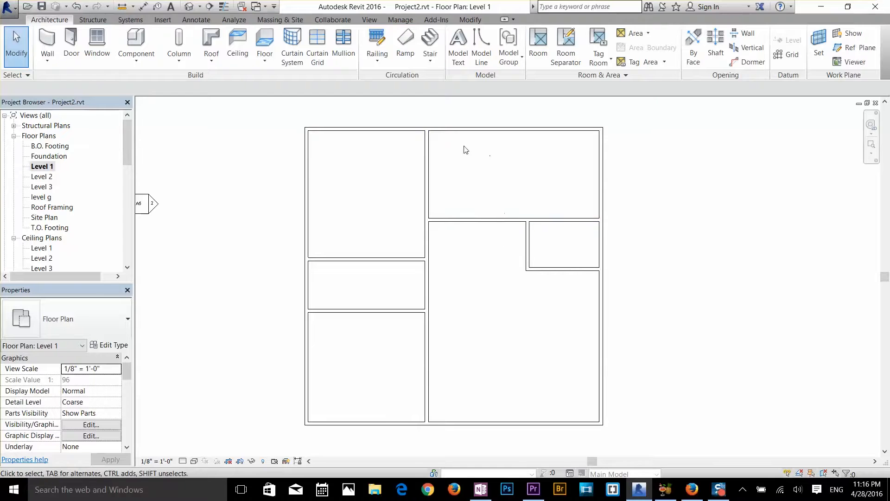
Set the east cross wall's distance from the north wall to 20', and clear the selection
left_click(492, 217)
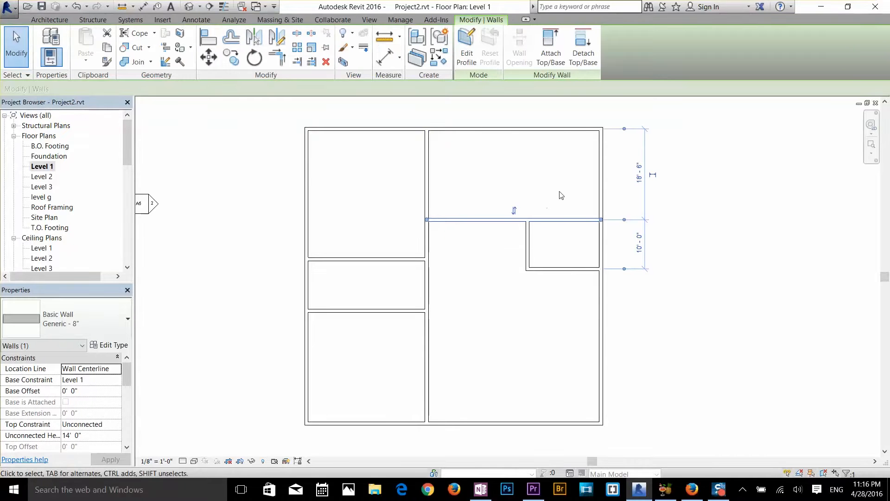
left_click(639, 175)
key("Return")
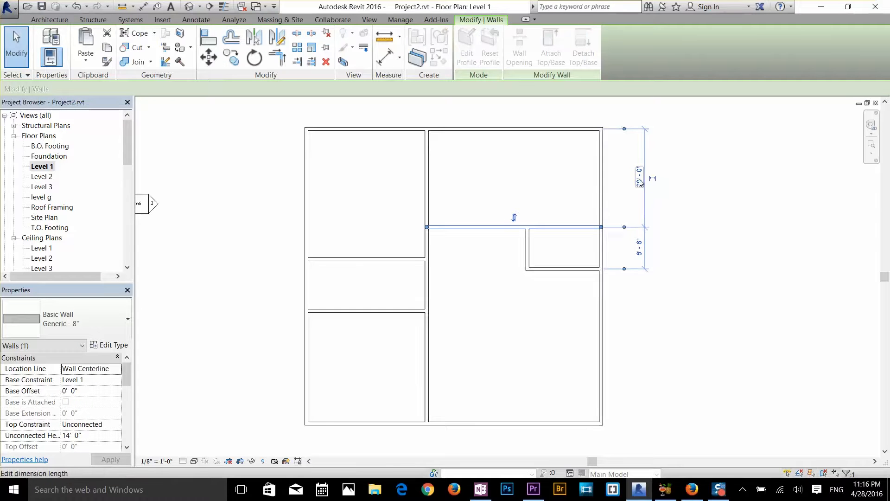
left_click(515, 149)
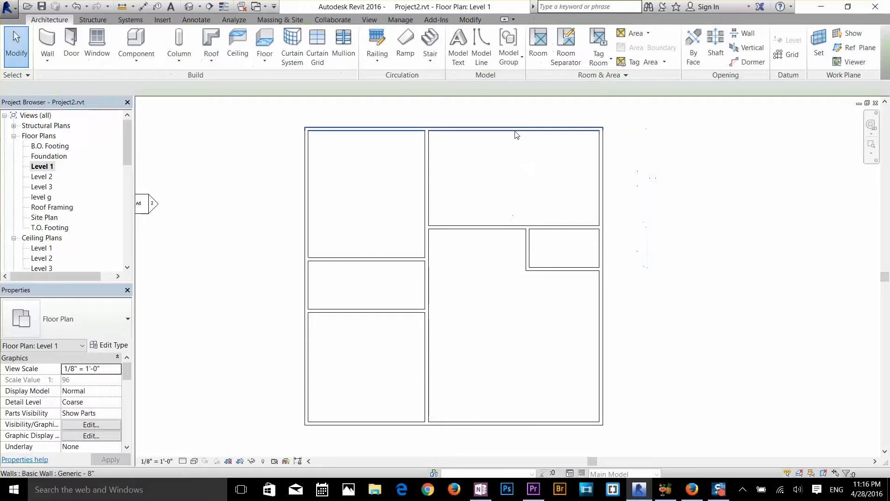
Examine the temporary dimensions of the north-south partition, the east cross wall and the north wall, selecting each in turn
left_click(426, 188)
scroll(532, 225, "down", 1)
middle_click_drag(532, 225, 532, 163)
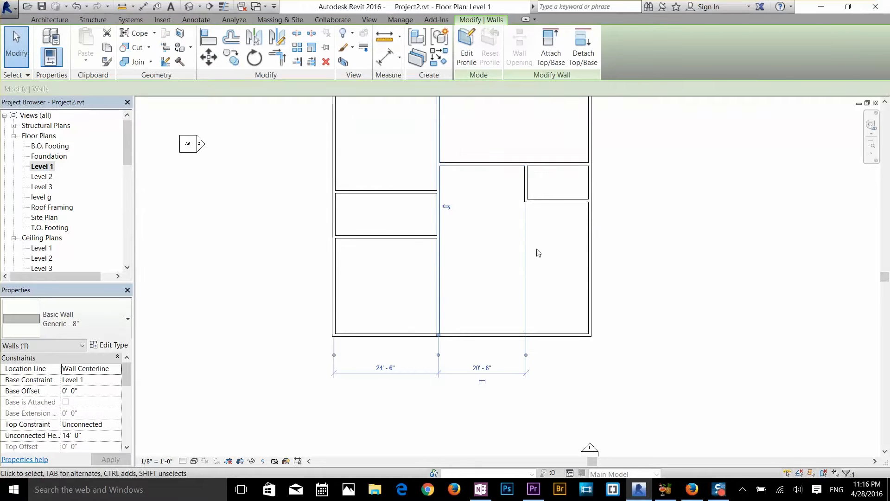
left_click(537, 253)
left_click(538, 163)
middle_click_drag(555, 214, 556, 321)
scroll(570, 292, "up", 1)
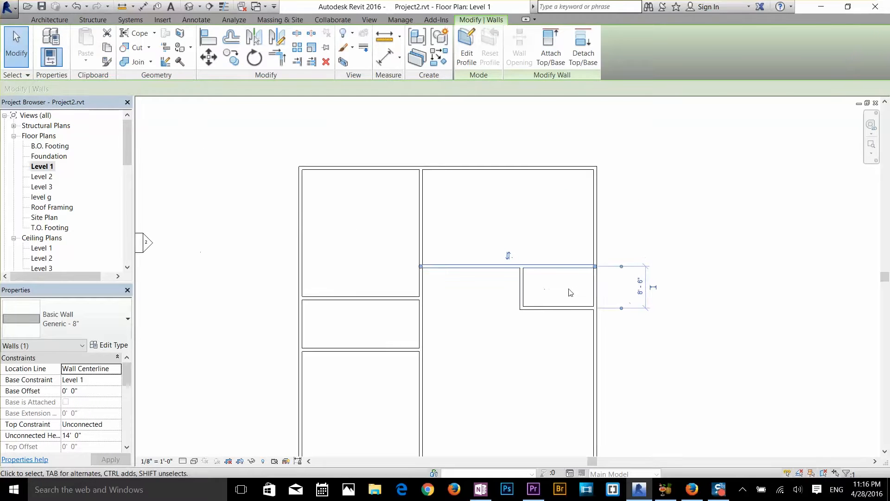
left_click(545, 222)
left_click(542, 170)
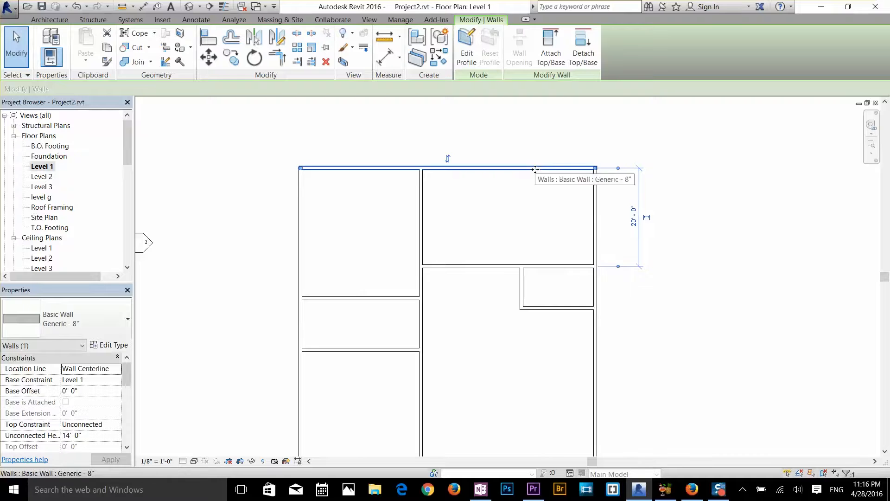
scroll(647, 205, "up", 3)
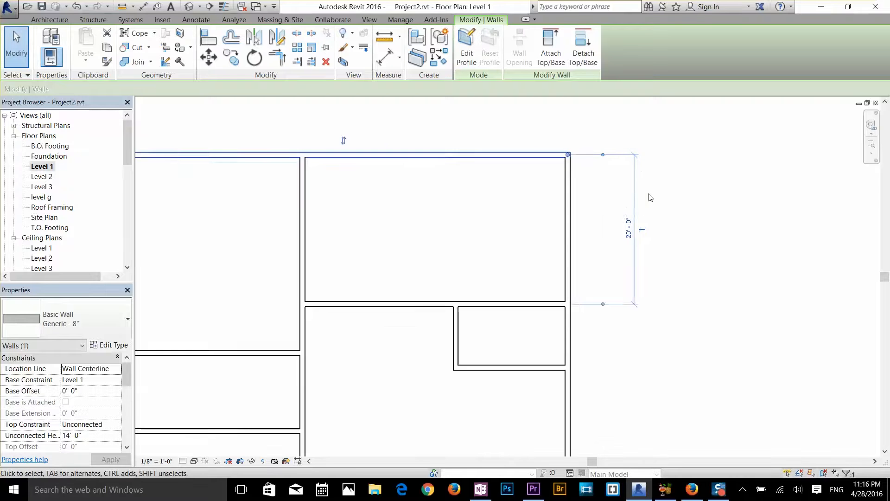
scroll(611, 241, "up", 1)
middle_click_drag(599, 243, 598, 279)
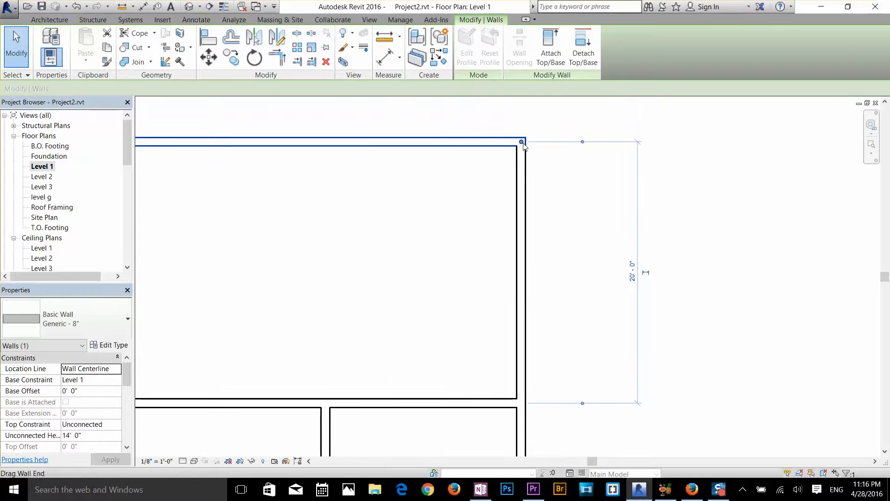
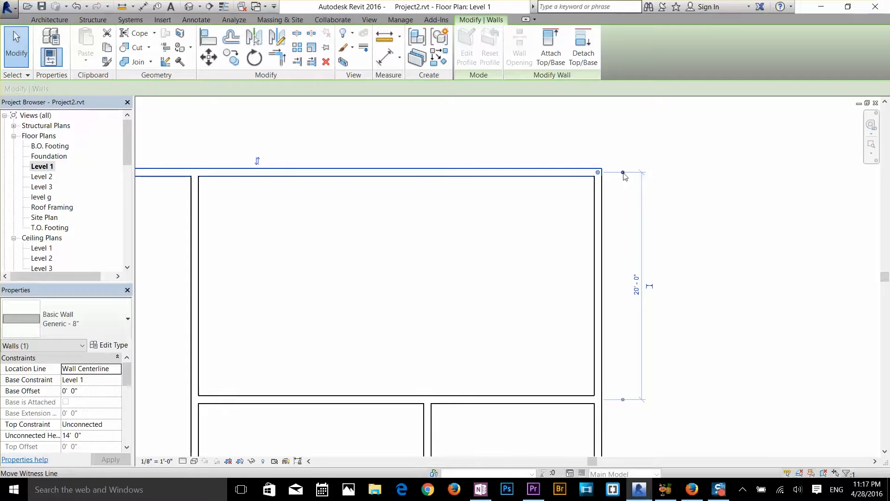
Move the north wall's temporary witness lines to the upper east room's inner faces, set the clear depth to 20', and clear the selection
left_click_drag(624, 173, 624, 177)
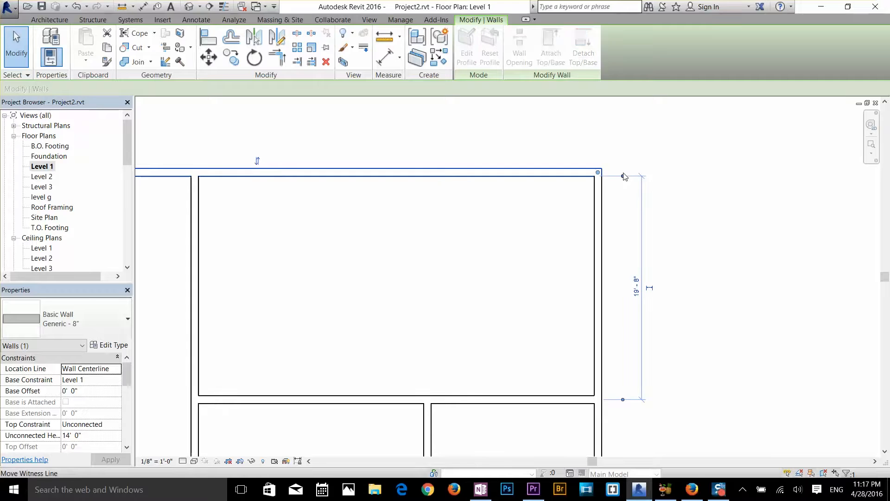
left_click_drag(623, 399, 621, 403)
left_click(622, 403)
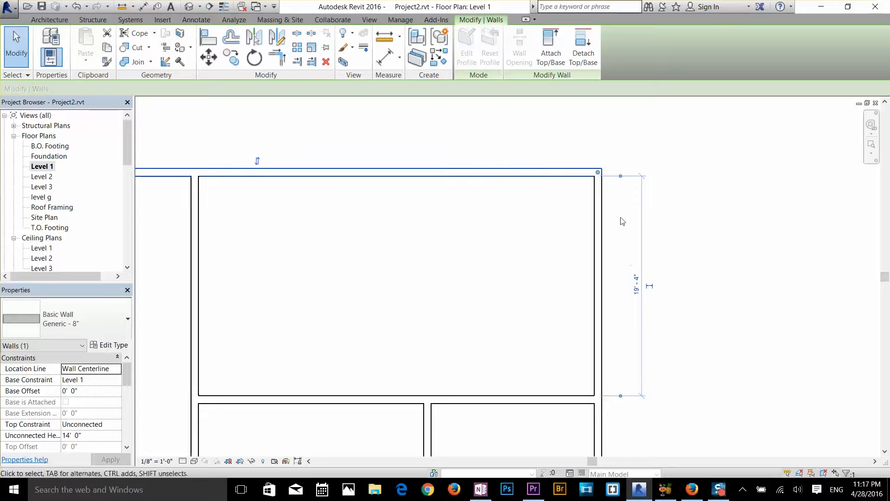
left_click(638, 286)
type("20")
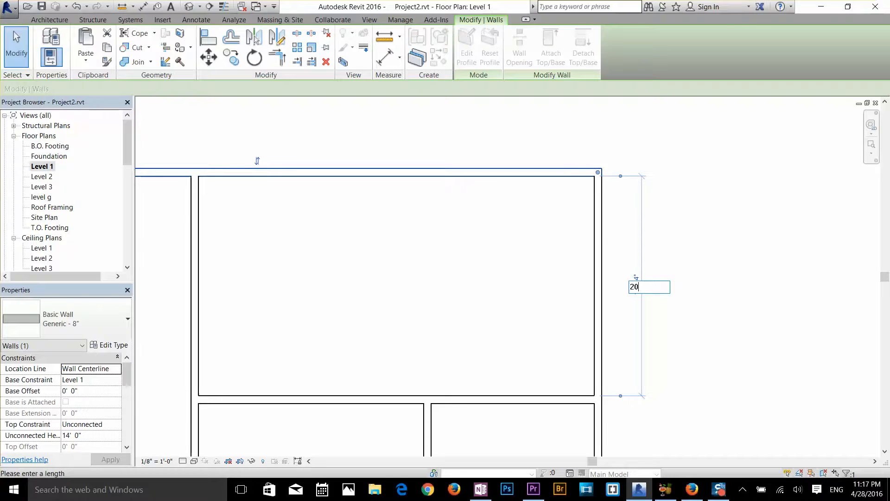
key("Return")
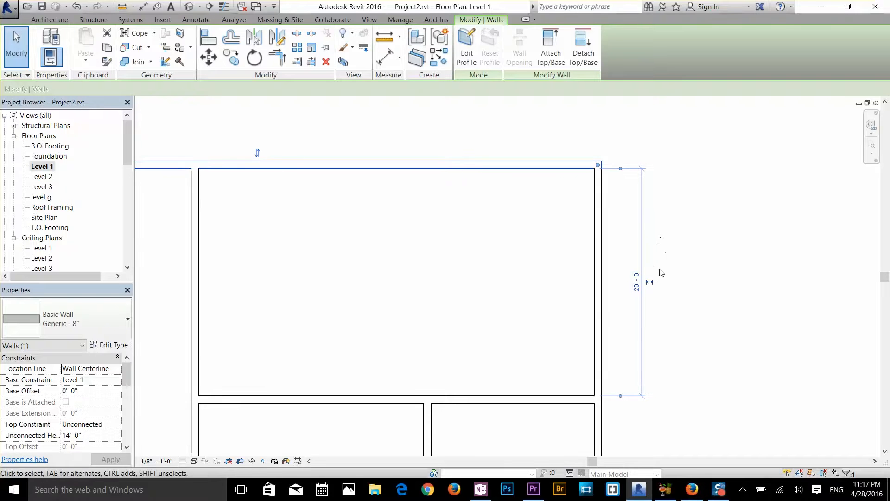
left_click(664, 247)
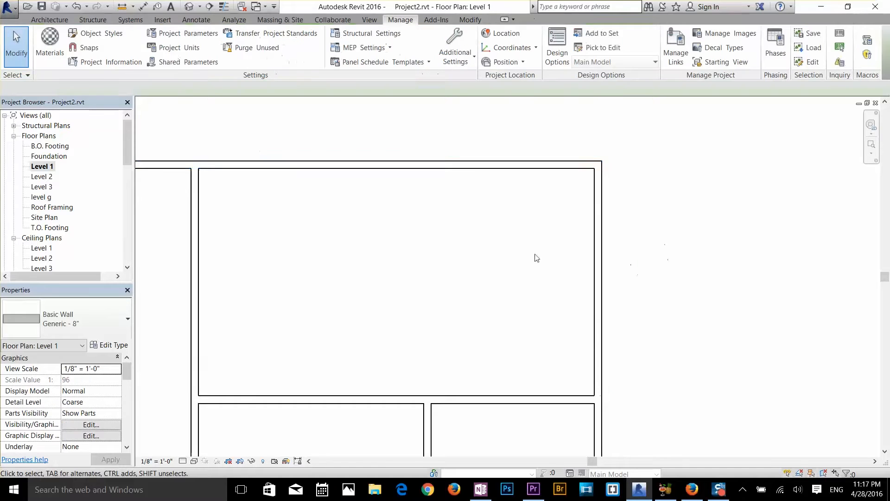
Measure the small east room's depth between its inner wall faces, set it to 8' from its south wall, and clear the selection
scroll(501, 259, "down", 2)
middle_click_drag(503, 260, 582, 165)
scroll(621, 271, "up", 1)
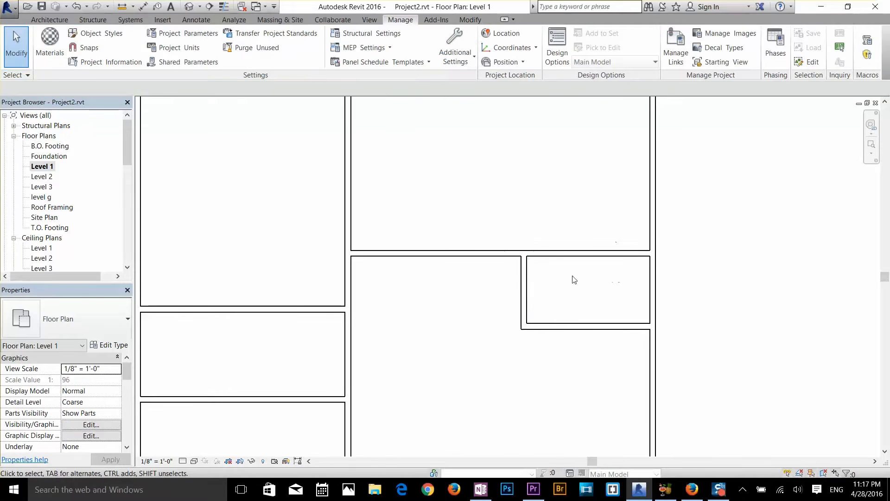
left_click(524, 299)
scroll(536, 350, "up", 2)
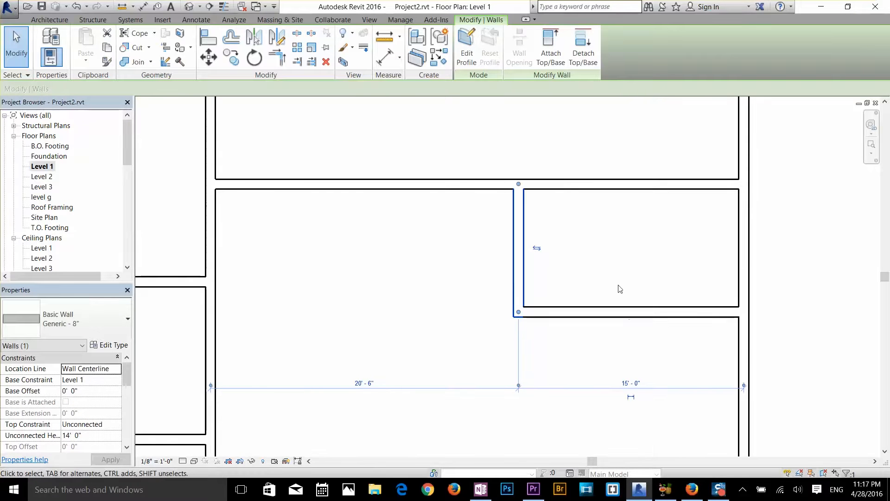
left_click(589, 307)
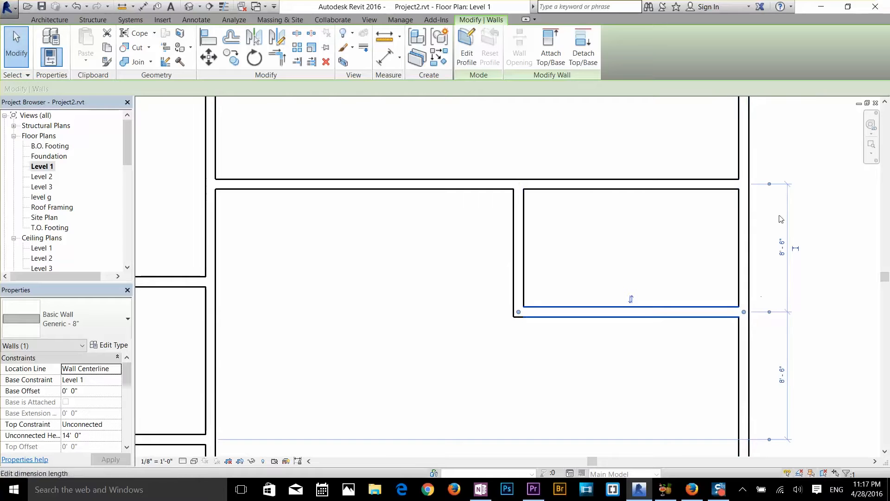
left_click(770, 185)
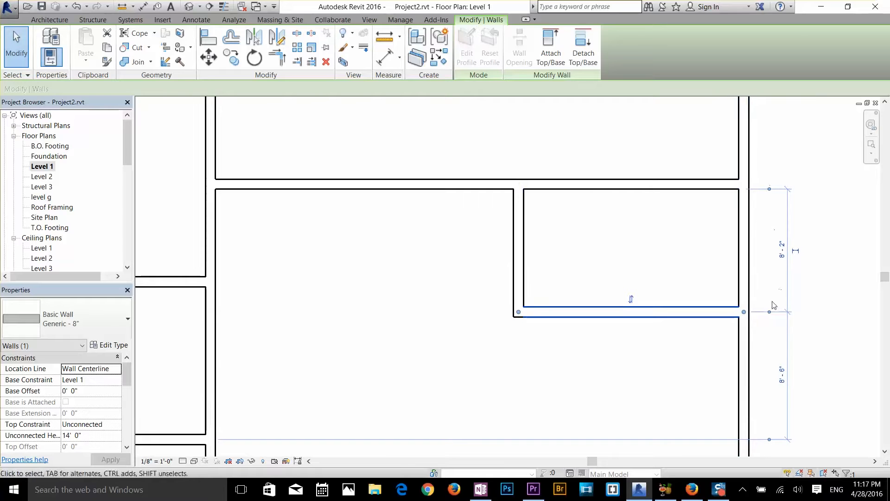
left_click(768, 319)
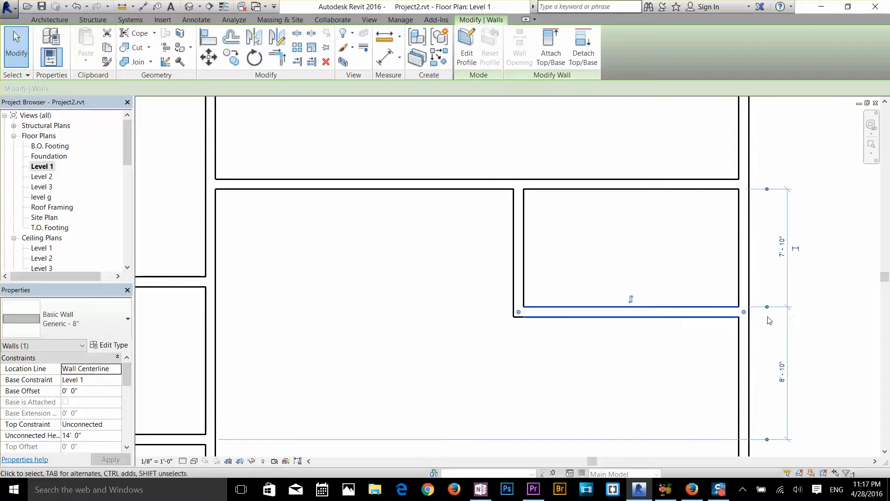
left_click(782, 246)
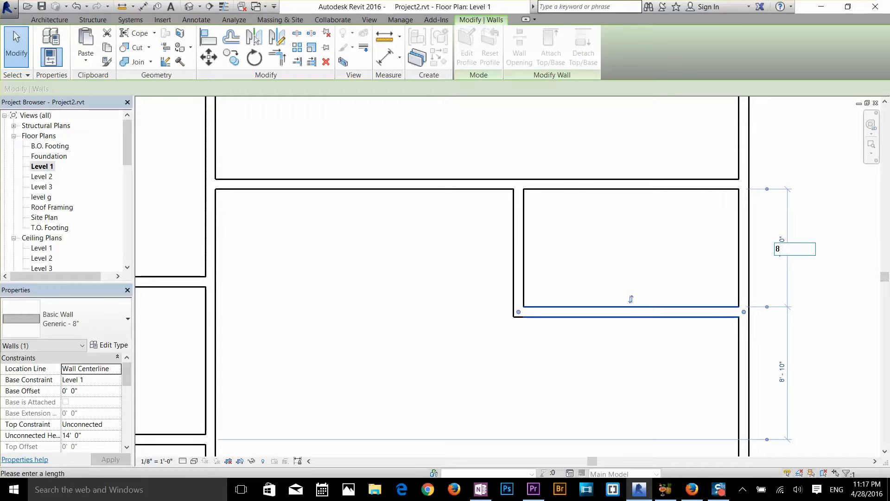
type("8")
key("Return")
left_click(695, 352)
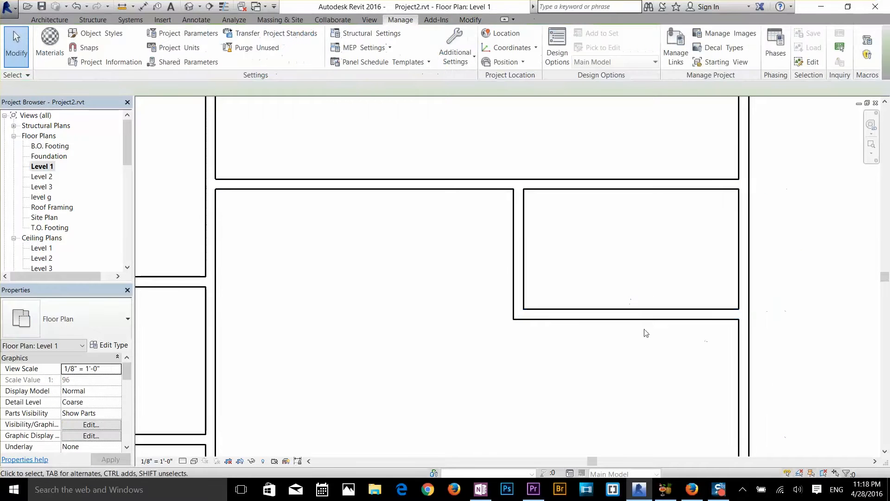
Examine the temporary dimensions of the small room's south and west walls, opening the west wall's distance from the east wall
scroll(645, 330, "down", 1)
left_click(571, 316)
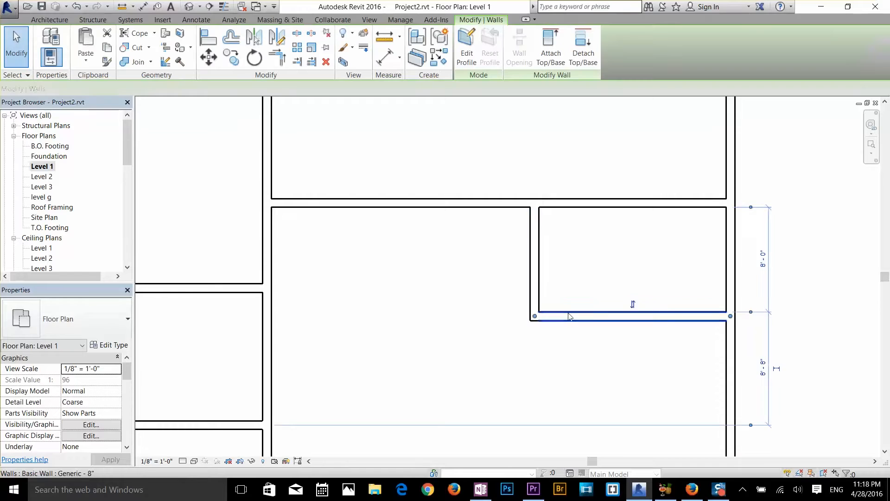
left_click(535, 273)
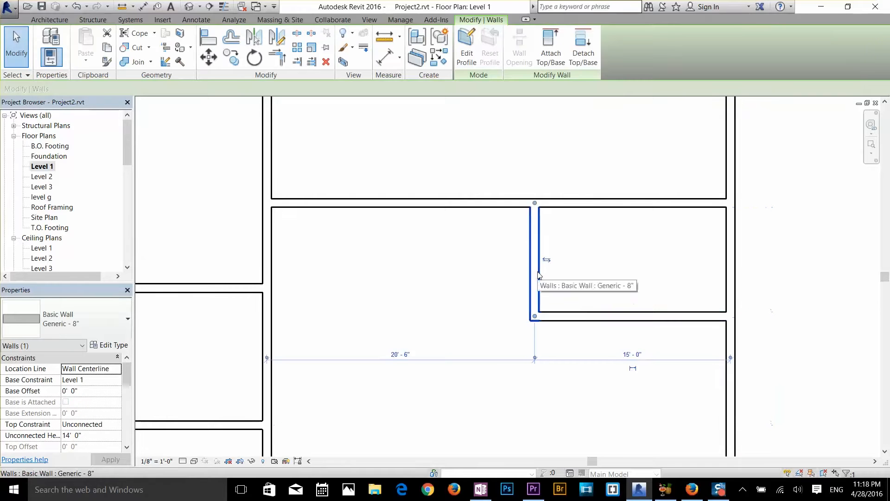
left_click(631, 360)
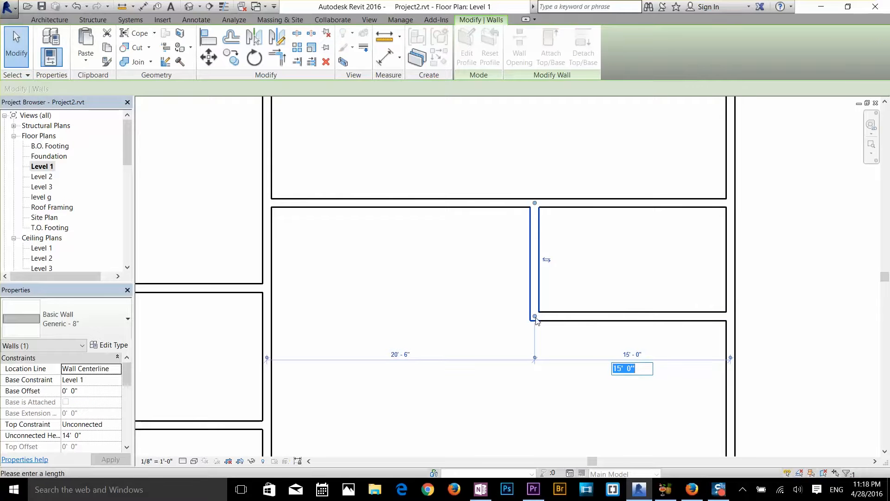
key("Return")
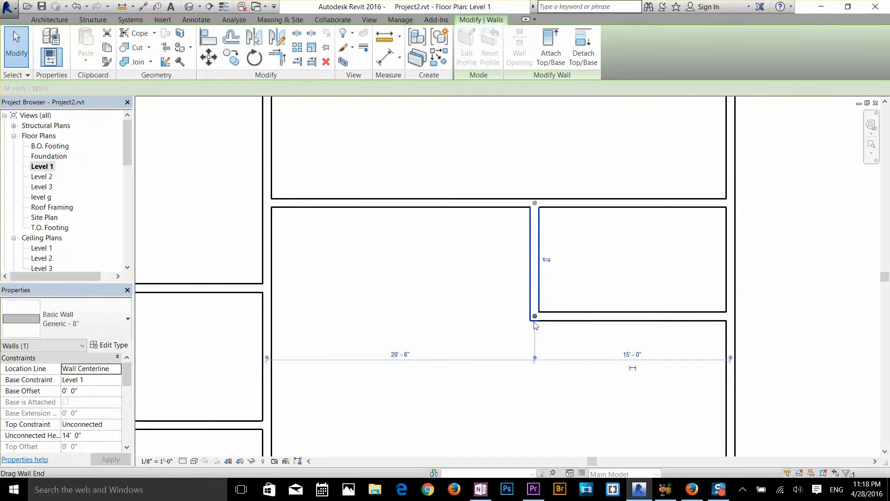
Configure temporary dimensions to measure walls from Faces, with doors and windows measured from Centerlines
left_click(400, 19)
left_click(455, 55)
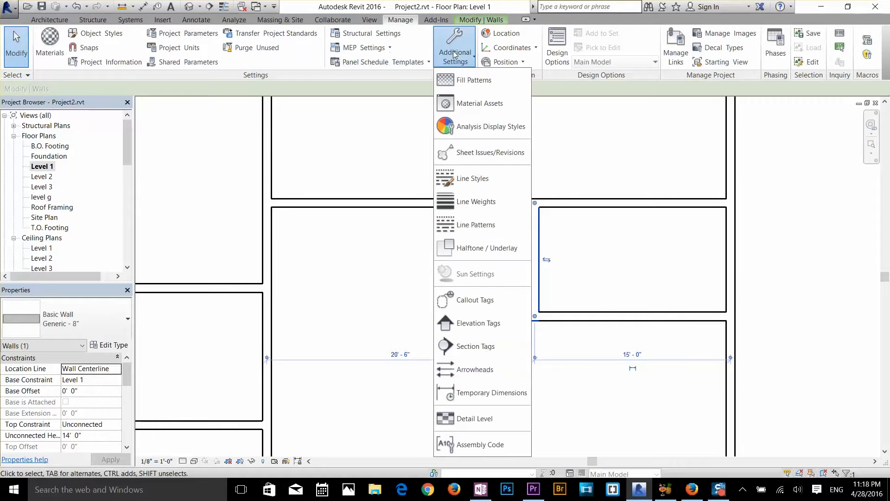
left_click(496, 392)
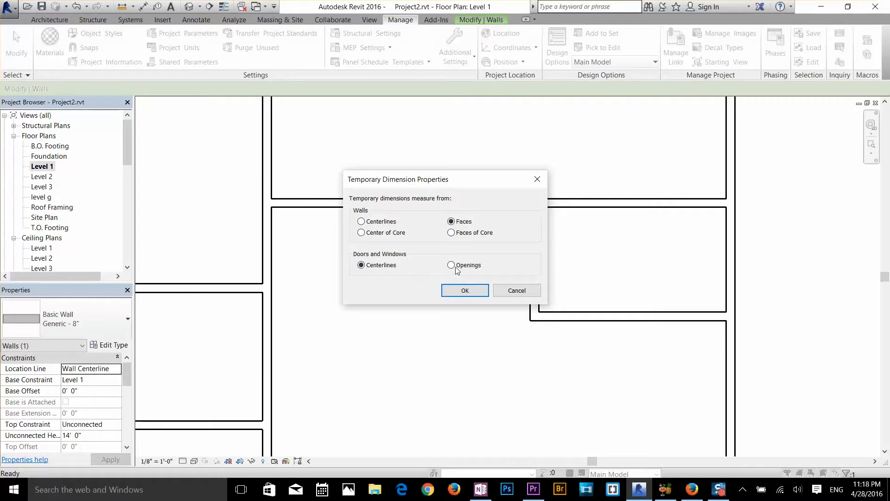
left_click(464, 290)
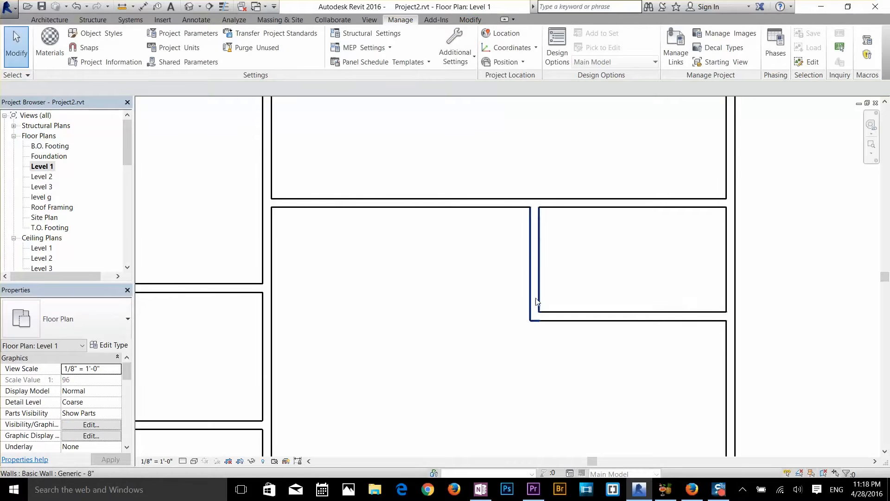
Set the small east room's clear width to 8' by repositioning its west wall
left_click(537, 294)
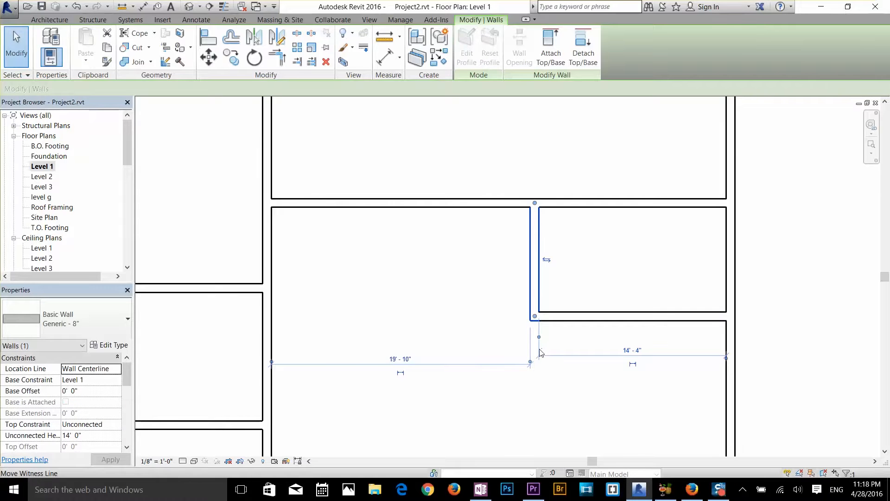
scroll(539, 345, "up", 1)
scroll(540, 346, "up", 1)
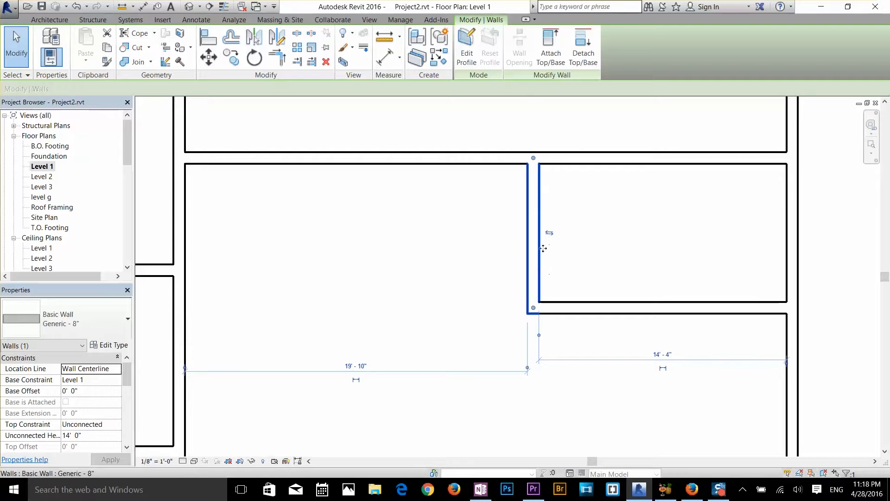
left_click(663, 355)
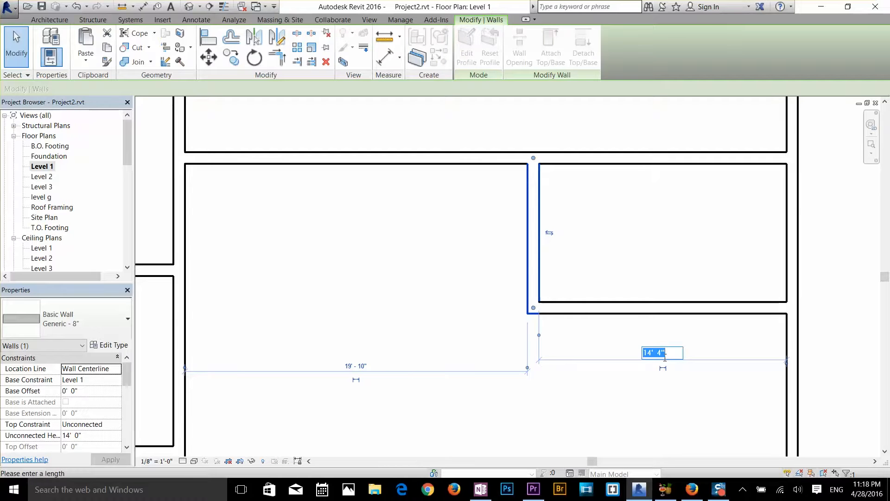
type("8")
key("Return")
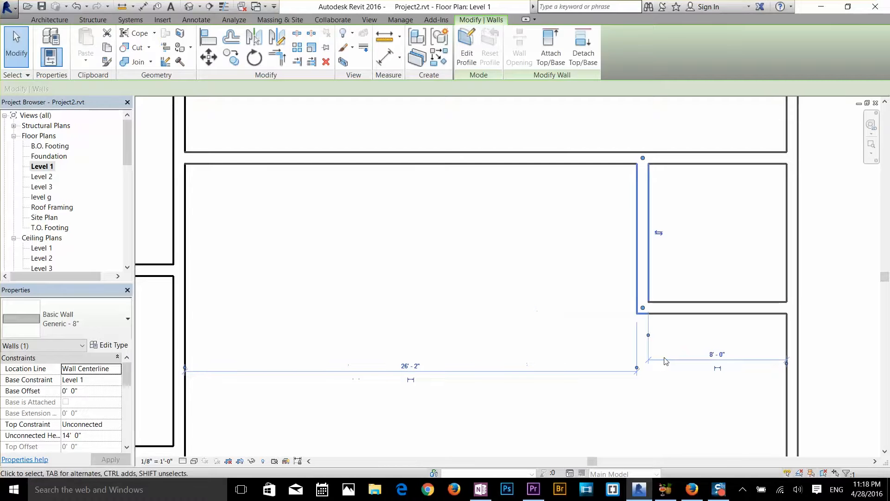
scroll(668, 334, "down", 2)
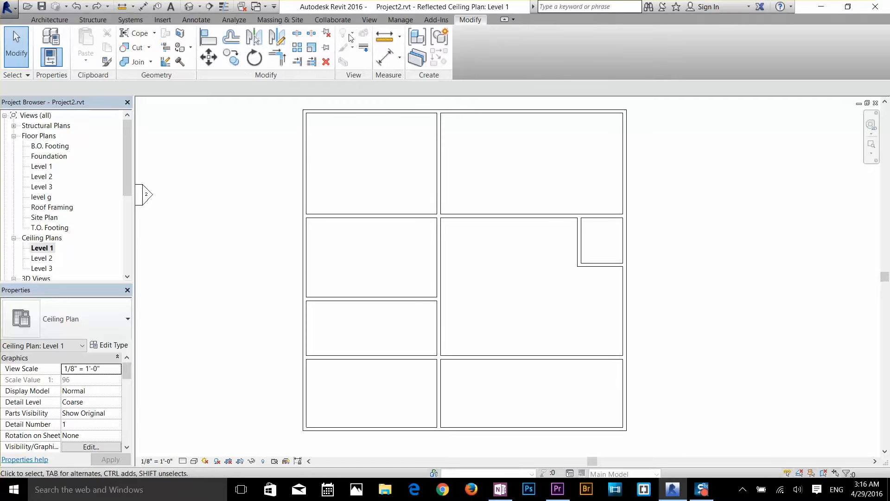
Move the second west-side cross wall north to about 6'-8" below the first cross wall, and clear the selection
left_click(210, 60)
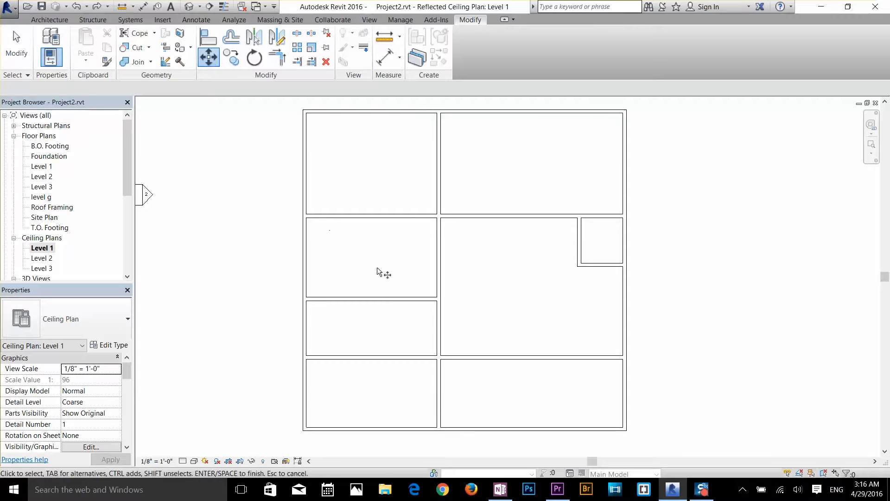
left_click(364, 298)
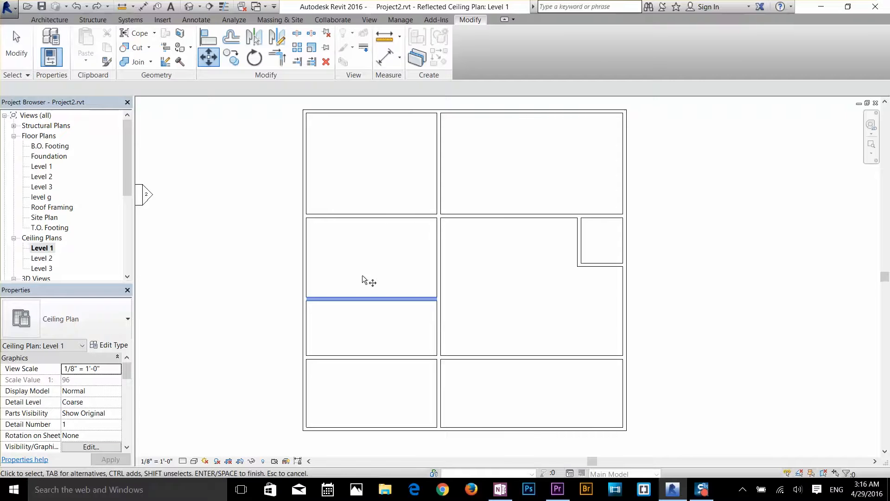
key("Return")
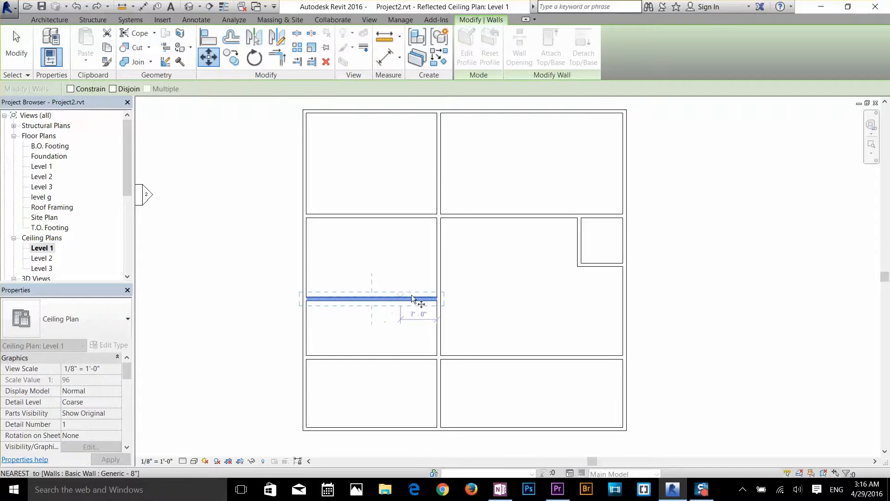
left_click(371, 297)
left_click(439, 254)
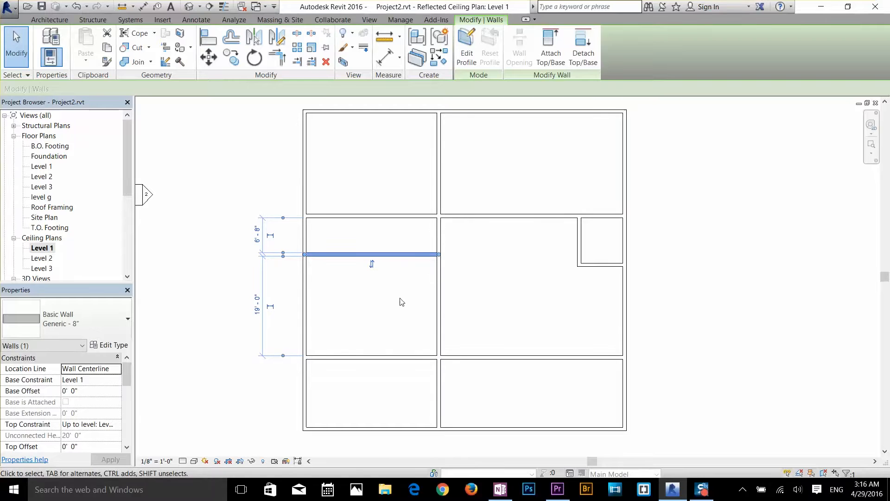
key("Escape")
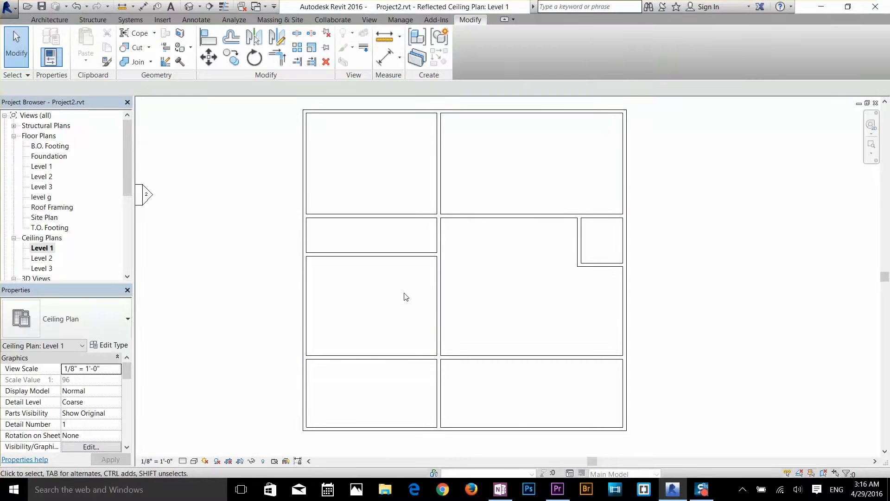
Move the same west-side cross wall about 8' south, selecting it before starting Move, and clear the selection
left_click(391, 255)
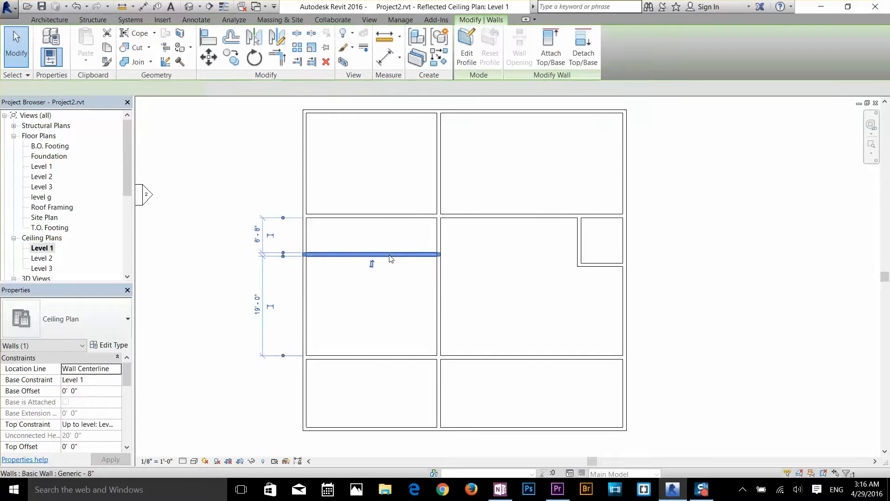
left_click(208, 57)
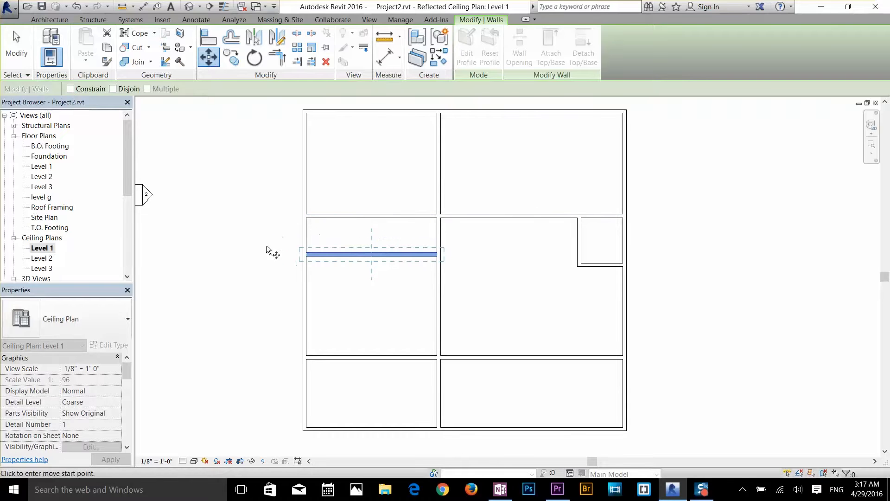
left_click(371, 251)
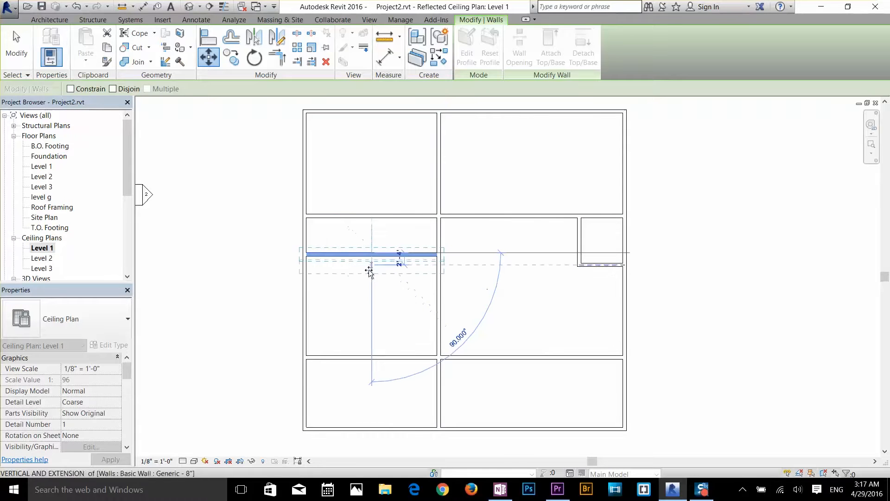
left_click(371, 296)
key("Escape")
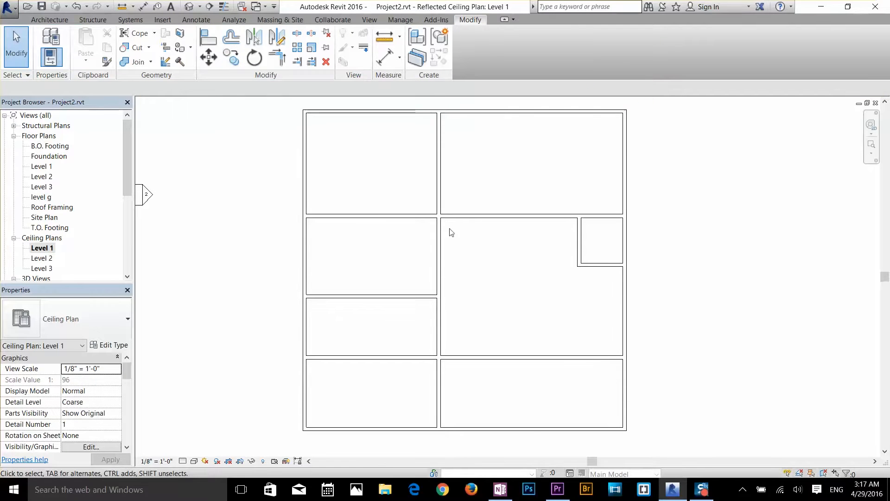
Copy the small east room's west and south walls southwest into the open area of the large east room
left_click(581, 249)
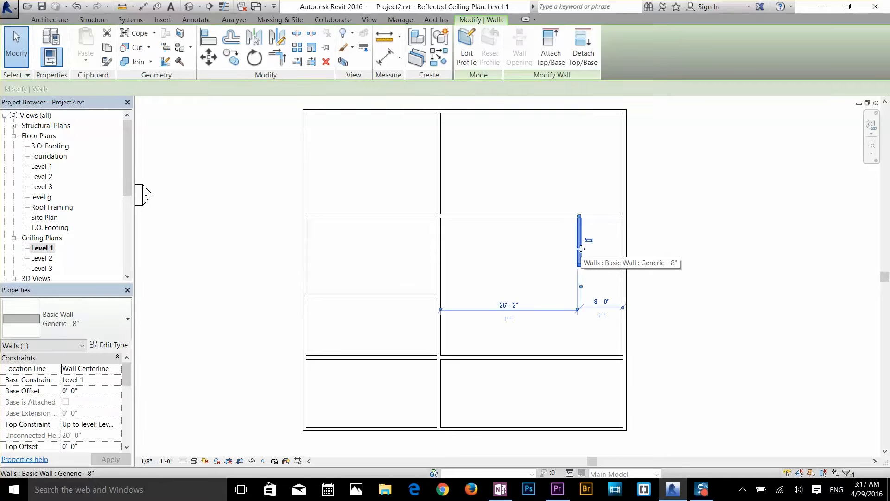
left_click(602, 263, "ctrl")
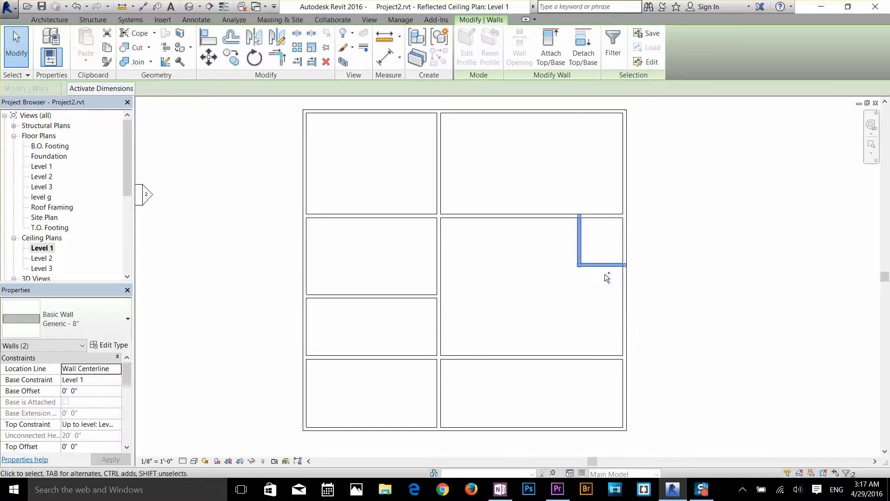
left_click(231, 58)
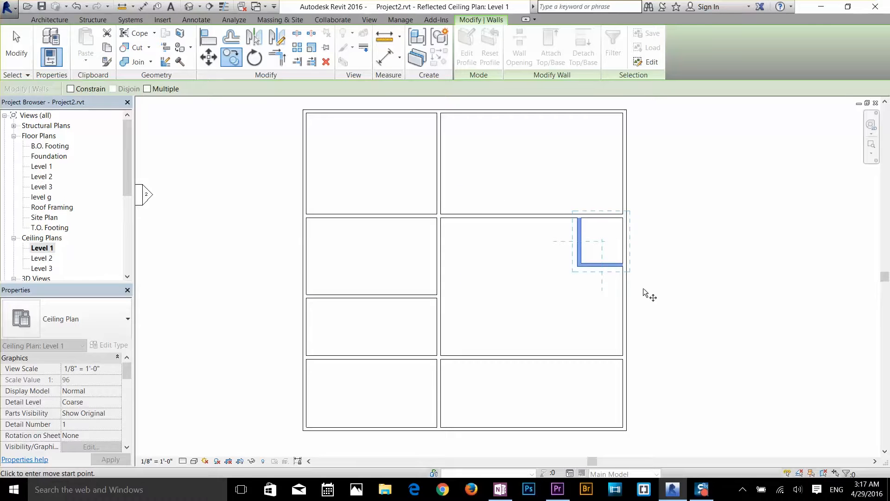
left_click(580, 265)
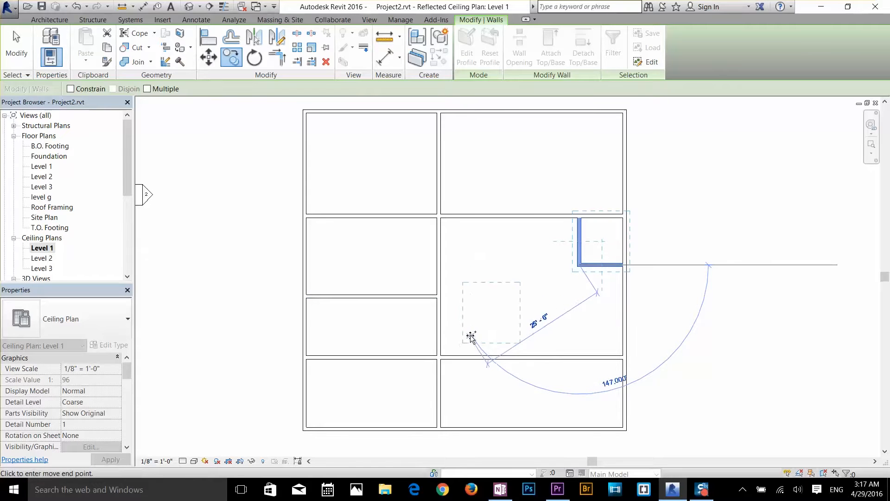
left_click(473, 329)
key("Escape")
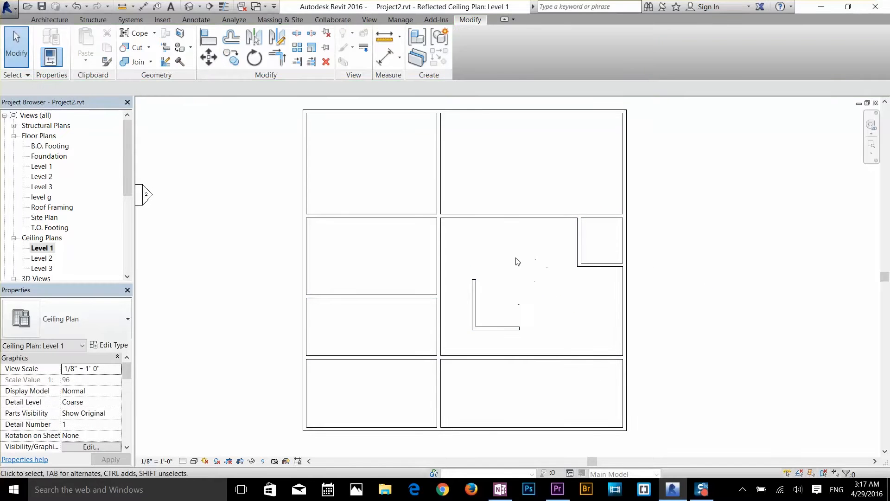
Delete the copied pair of walls from the middle of the large east room
left_click(474, 330)
left_click(466, 342)
left_click_drag(462, 339, 530, 284)
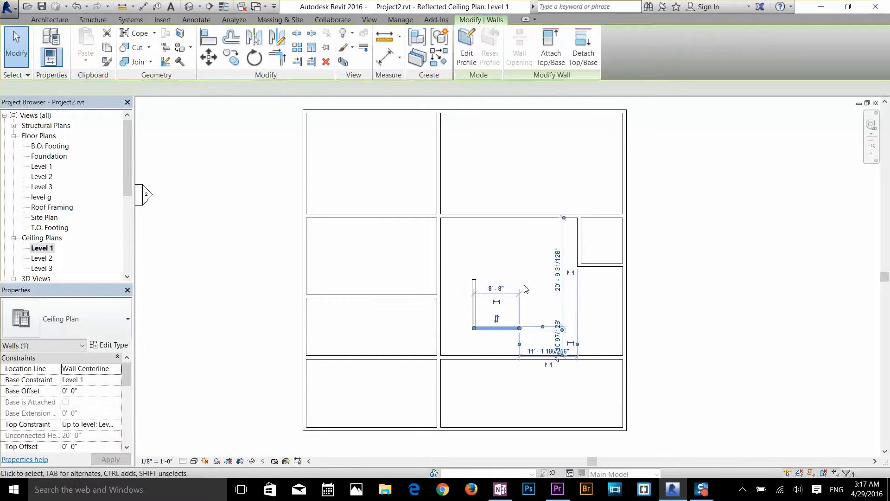
key("Delete")
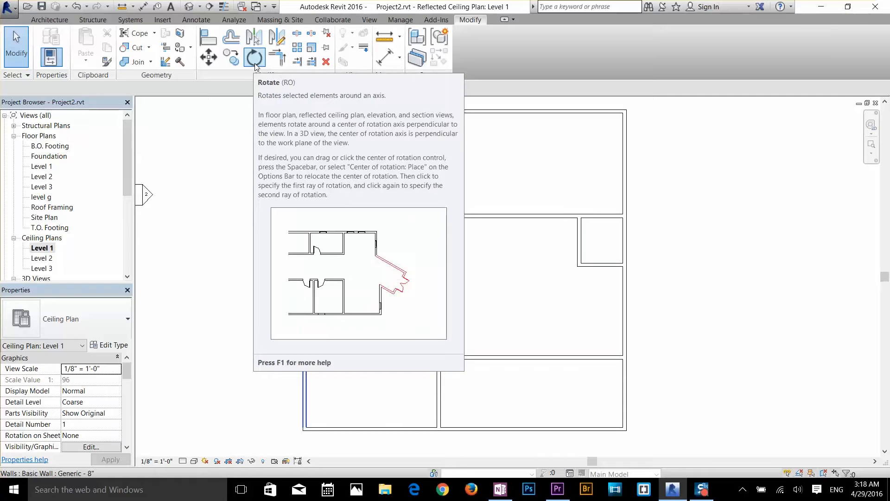
Rotate the small east room's west wall about its midpoint, swinging its south end east along the room's south wall, and clear the selection
left_click(255, 57)
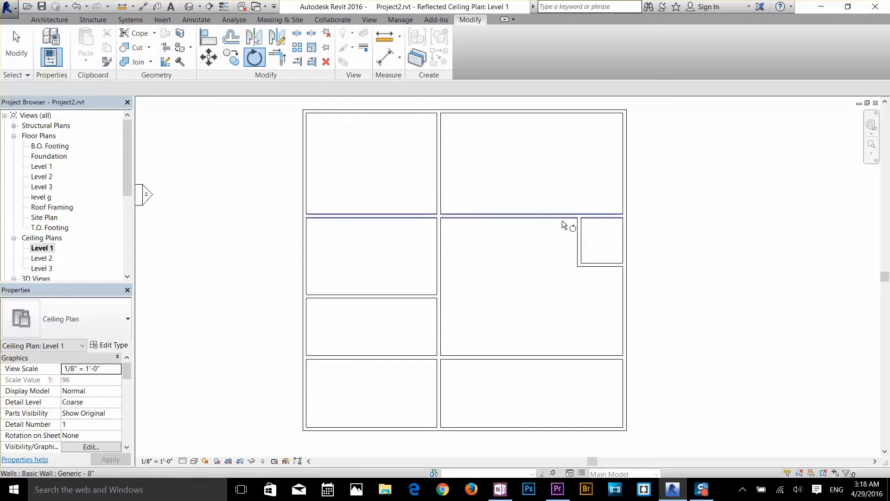
left_click(581, 246)
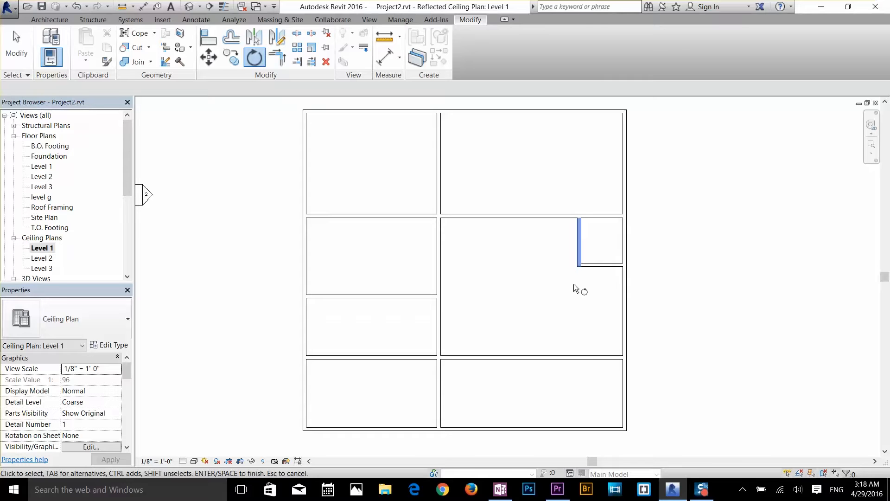
key("Return")
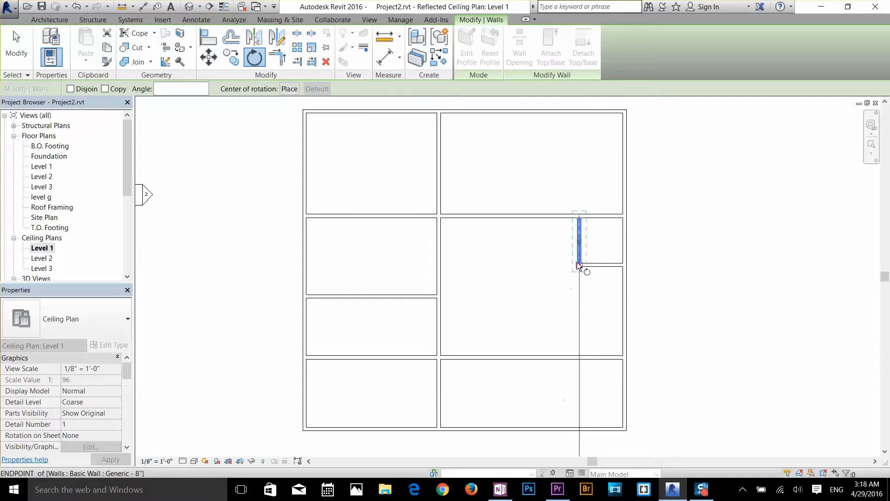
left_click(580, 264)
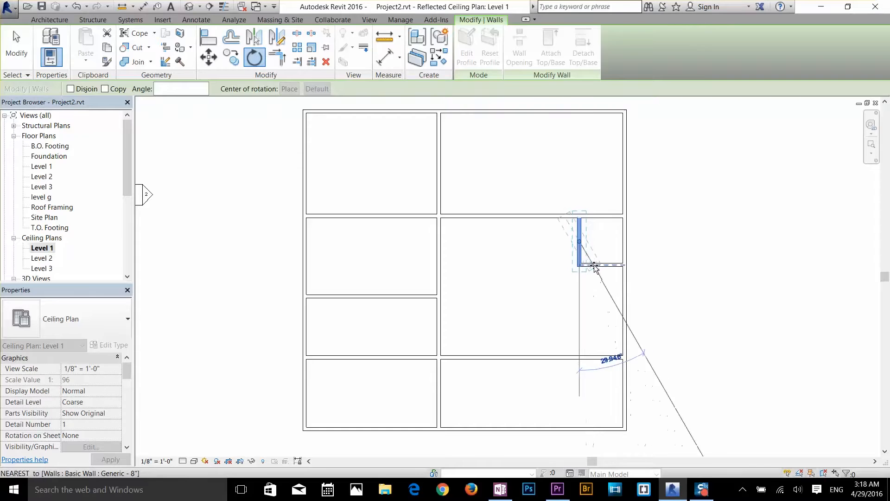
left_click(597, 265)
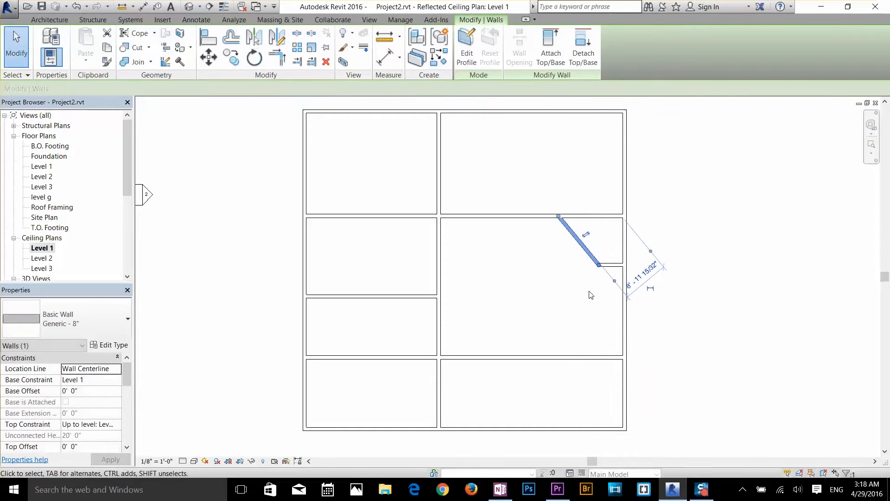
left_click(663, 263)
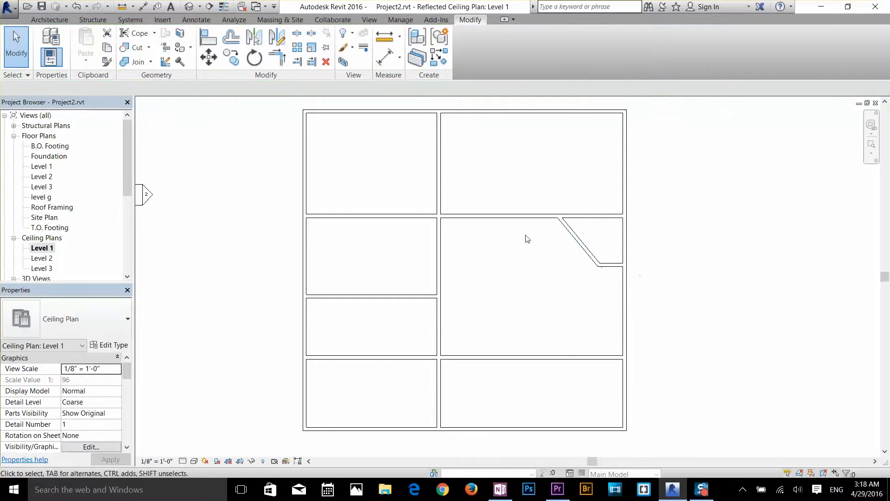
Rotate the small east room's diagonal wall about 90° clockwise around its midpoint, selecting it before starting Rotate
left_click(591, 255)
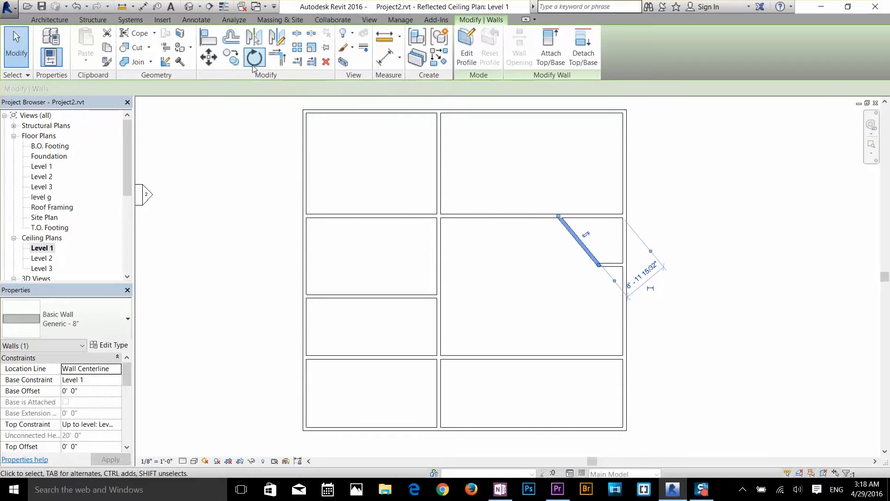
left_click(254, 58)
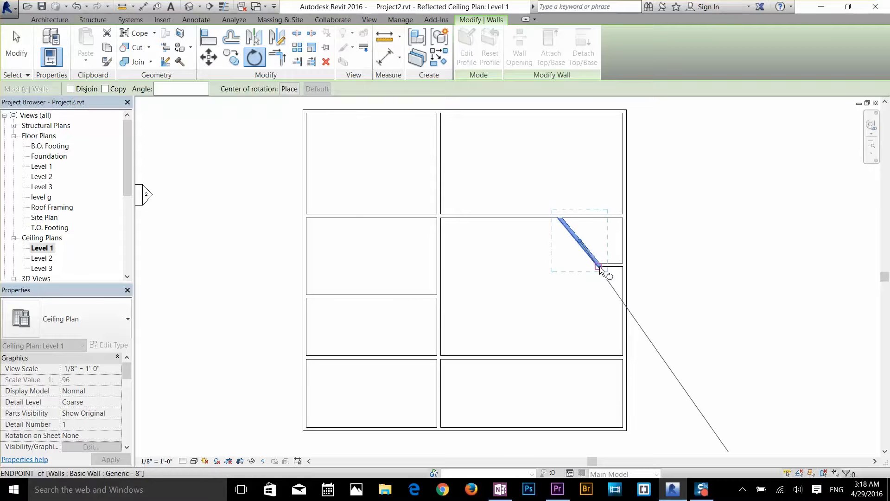
left_click(563, 219)
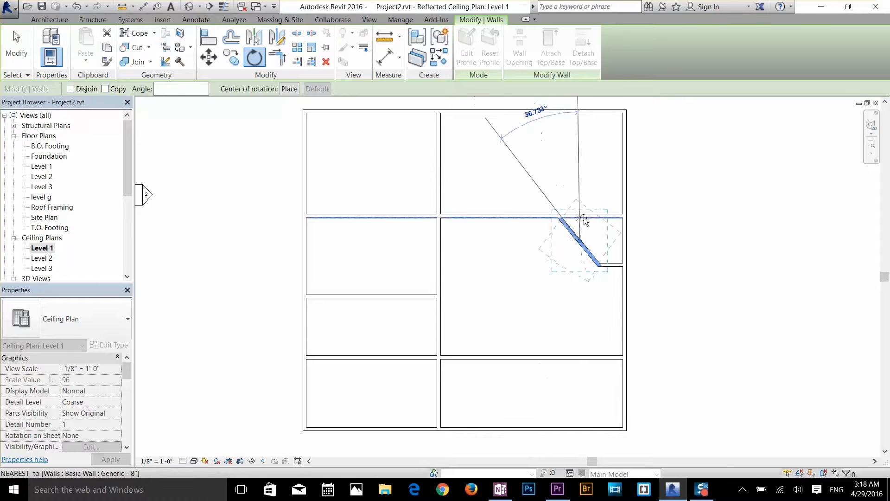
left_click(609, 219)
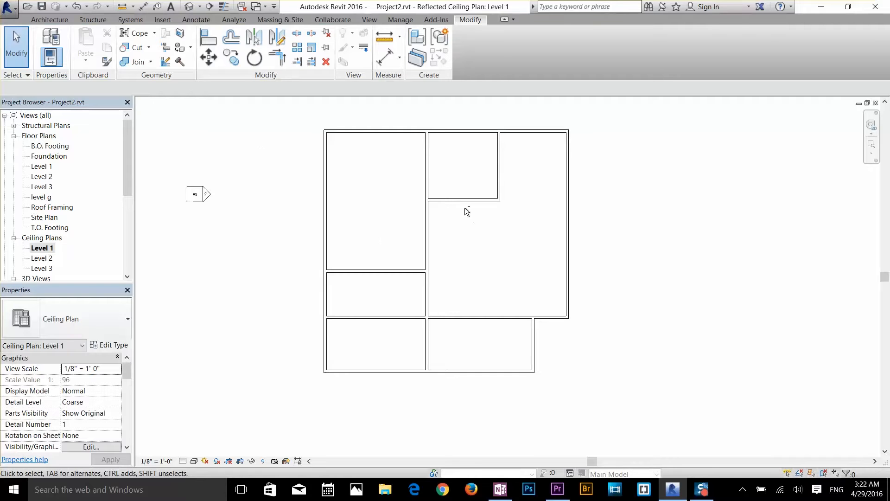
Align the upper middle room's east wall with the centerline of the lower room's east exterior wall, and leave Align
scroll(464, 209, "up", 2)
scroll(481, 228, "up", 1)
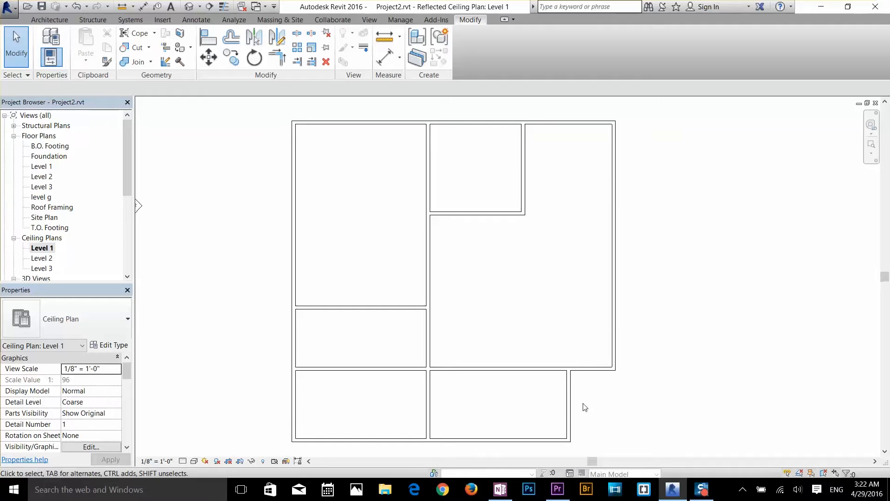
left_click(210, 41)
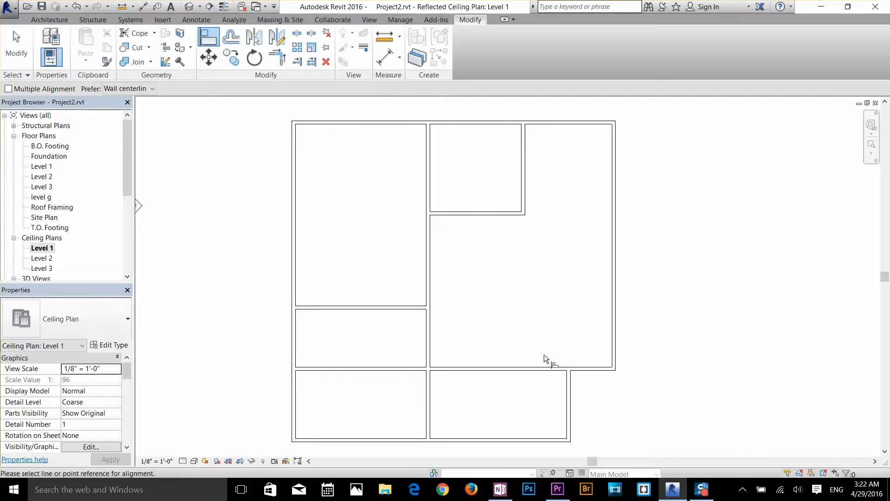
left_click(572, 395)
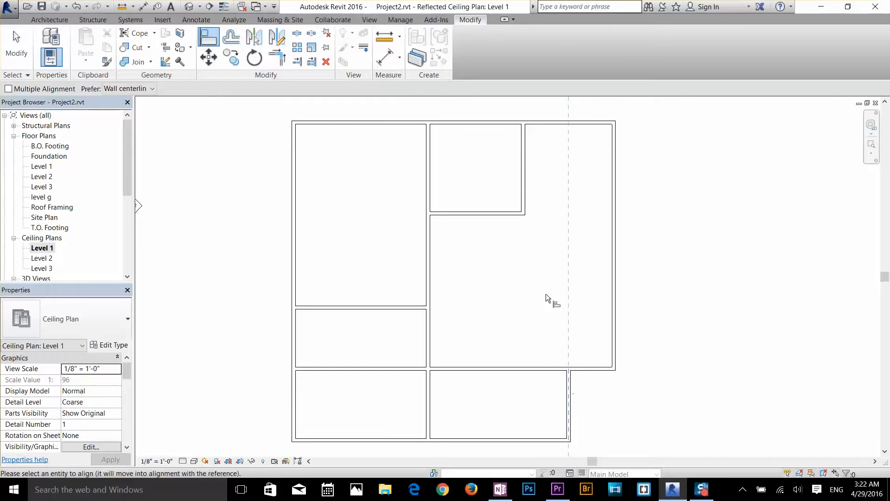
left_click(523, 189)
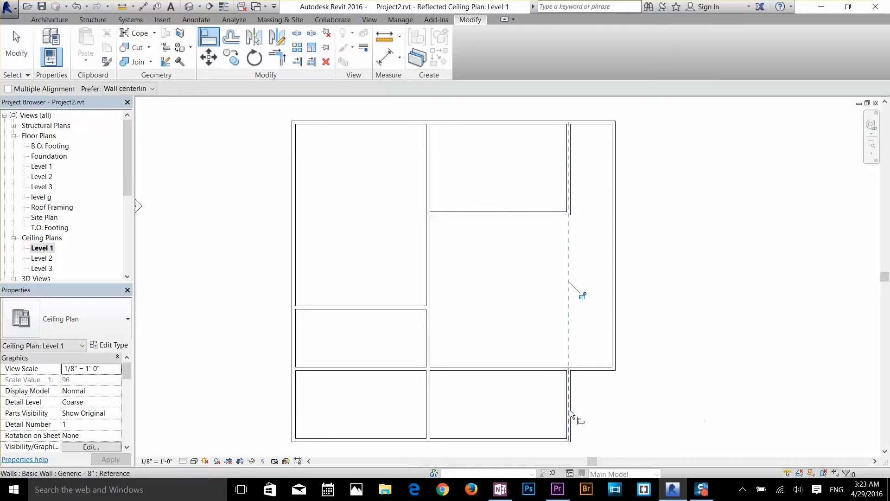
key("Escape")
key("Escape")
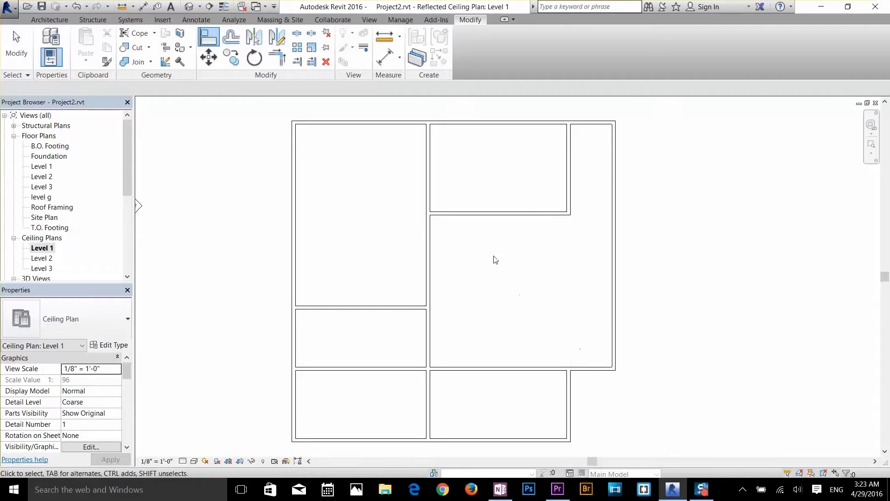
Offset a copy of the large east room's south wall 5' to the north
left_click(230, 40)
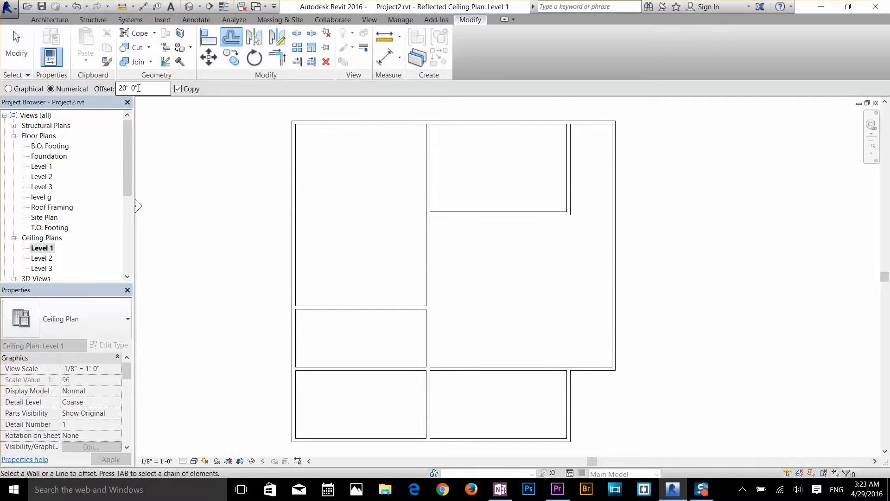
left_click_drag(149, 88, 111, 89)
type("5")
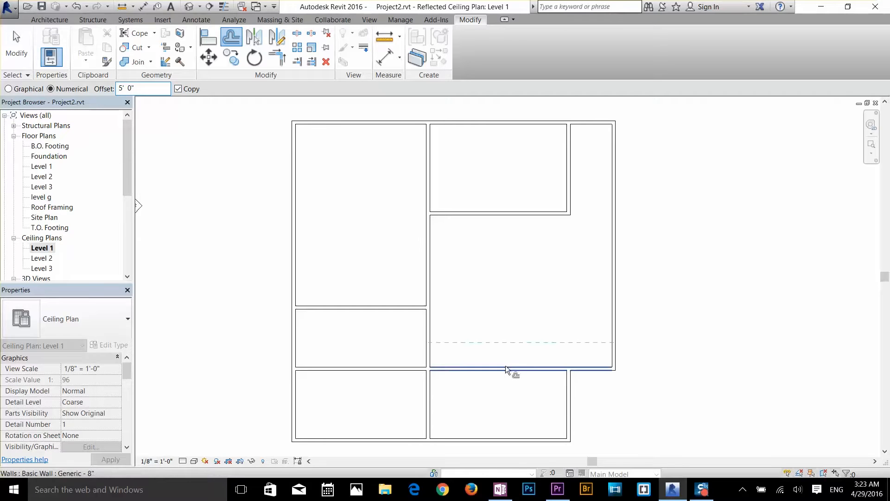
left_click(509, 351)
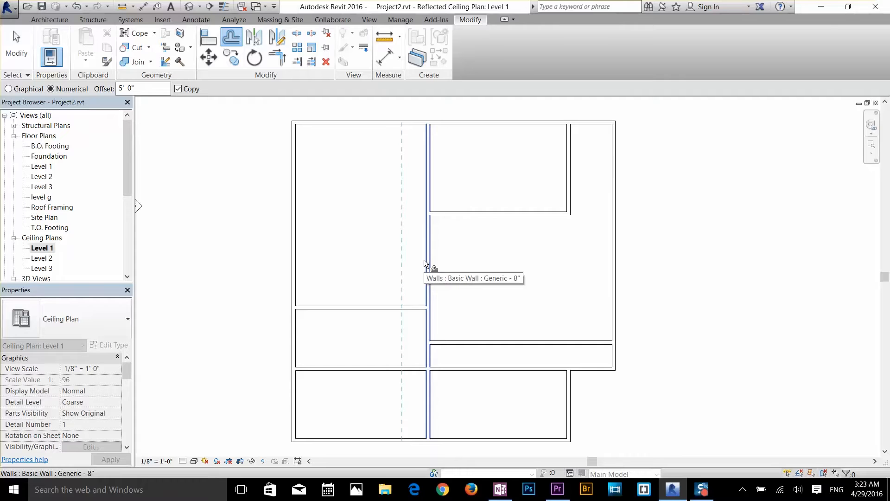
key("Escape")
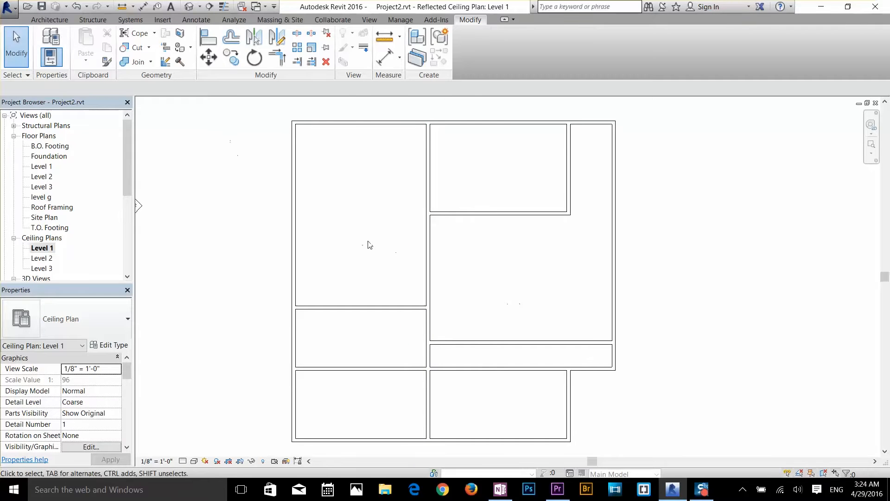
Draw a 13' Generic - 8" wall diagonally at 45° in the middle of the large east room
key("w")
key("a")
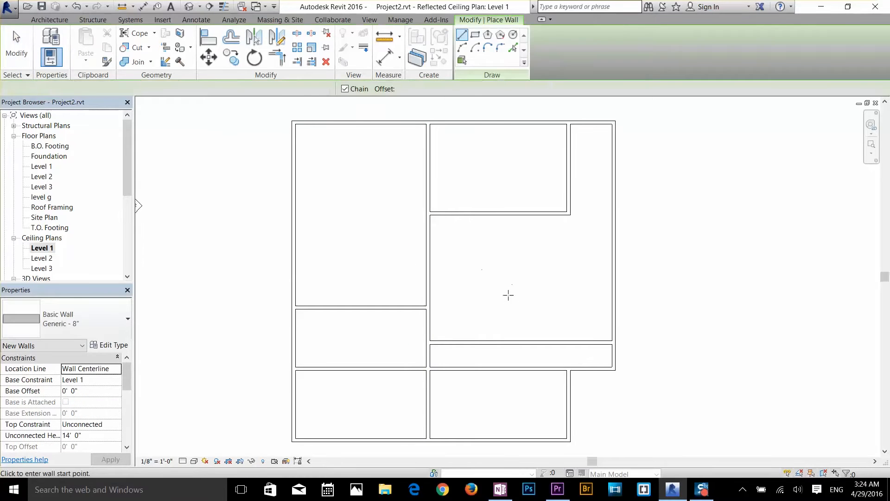
left_click(483, 297)
left_click(531, 250)
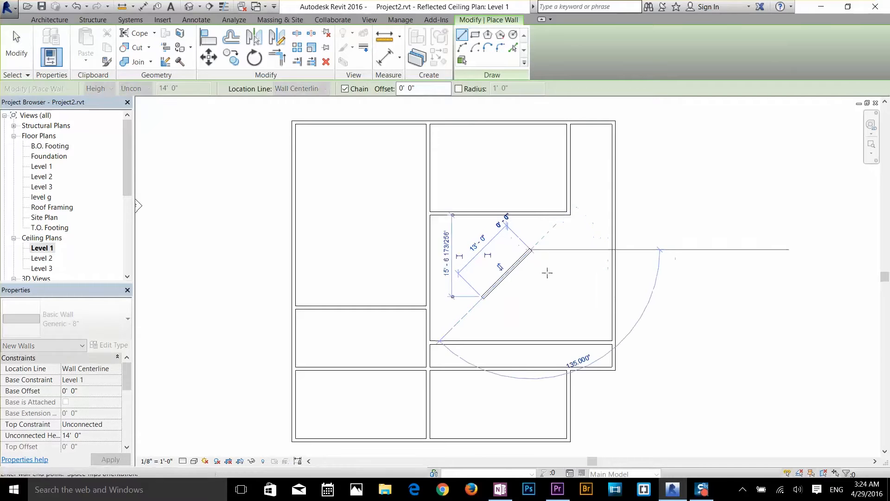
key("Escape")
key("Escape")
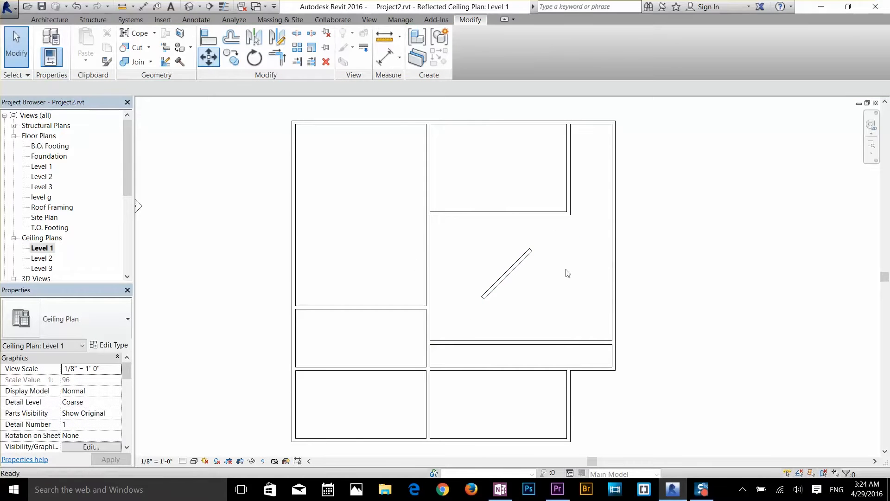
Move the diagonal wall straight west within the large east room, and clear the selection
left_click(208, 58)
left_click(513, 269)
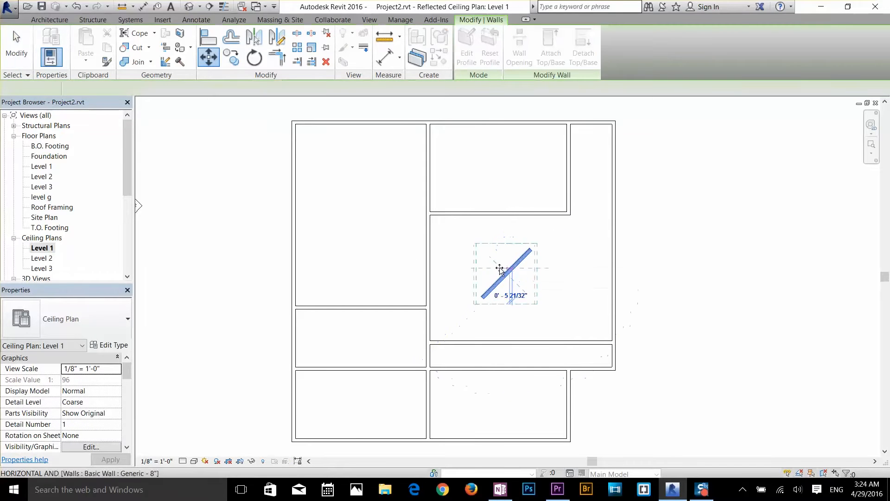
left_click(476, 268)
left_click(517, 283)
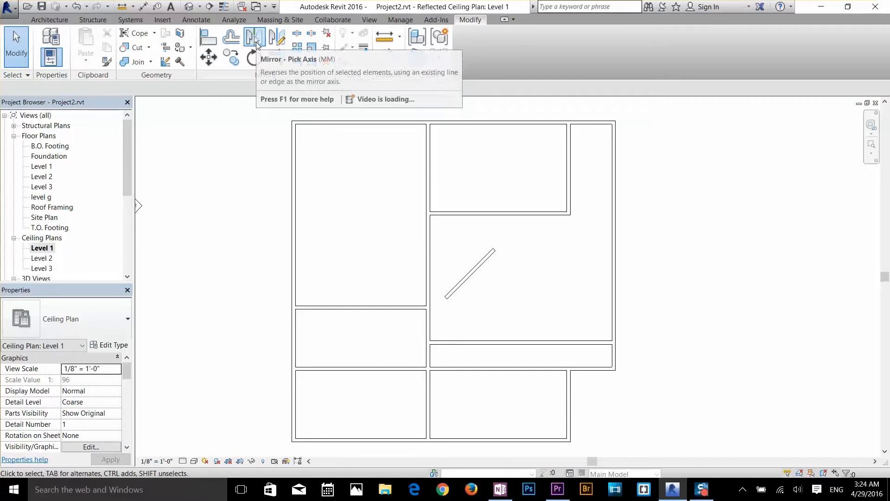
Mirror a copy of the diagonal wall into the west room, using the central north-south wall as axis, and clear the selection
left_click(254, 38)
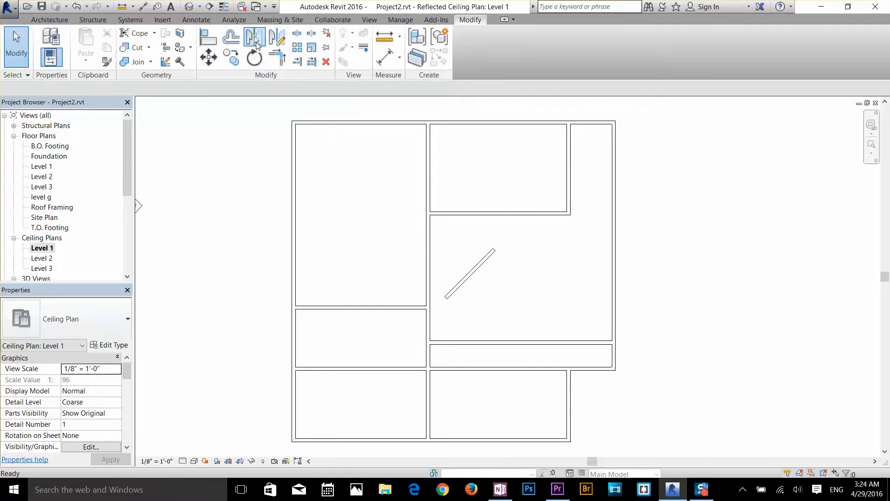
left_click(463, 277)
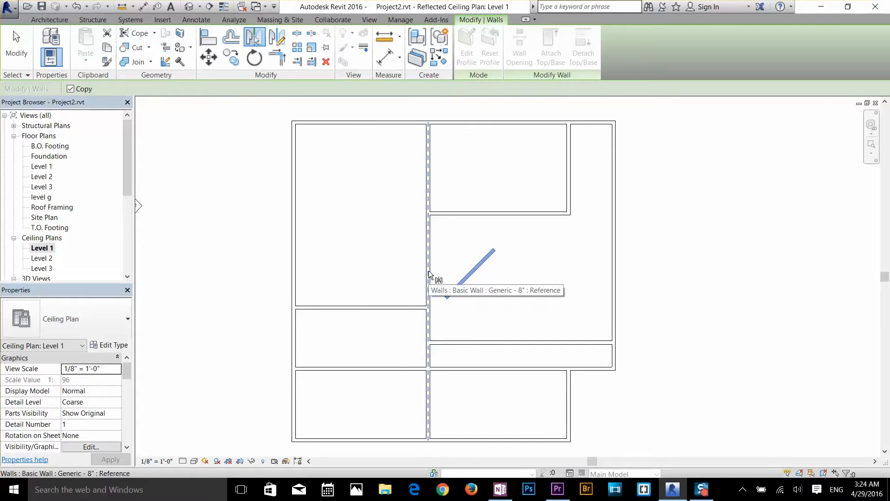
left_click(430, 273)
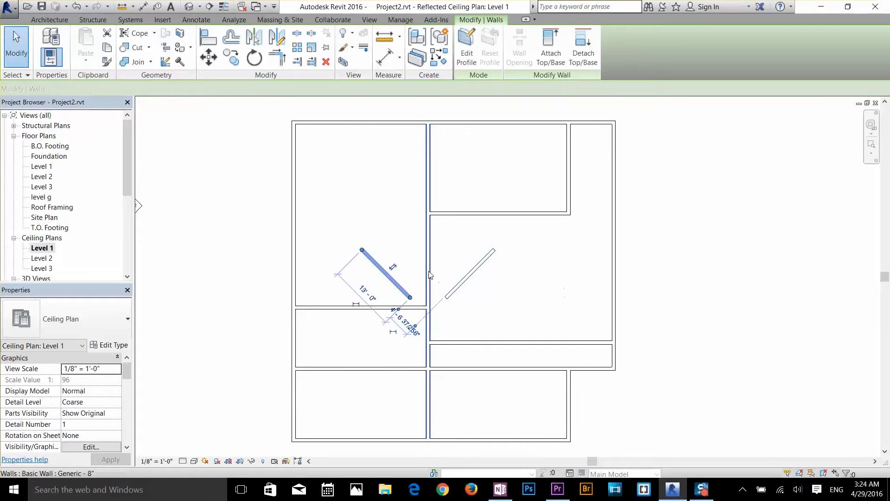
left_click(376, 287)
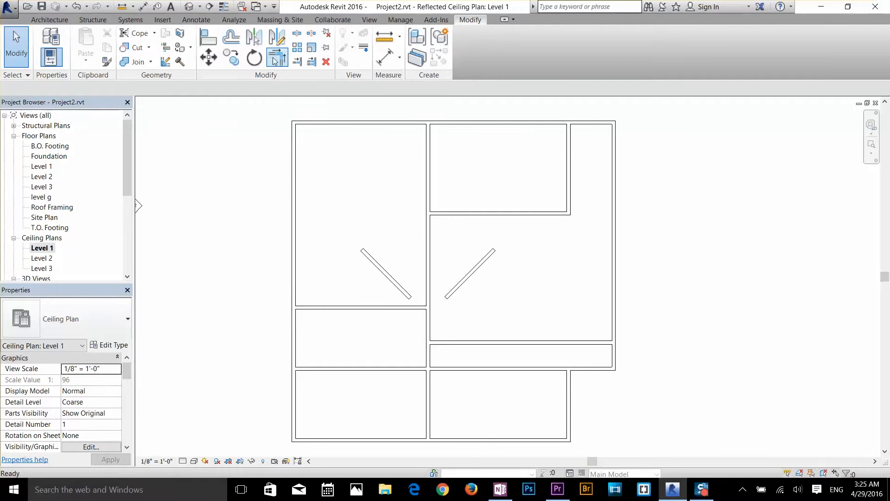
Trim/extend the south exterior wall and the east exterior wall to meet in a corner at the building's southeast
middle_click_drag(645, 352, 620, 256)
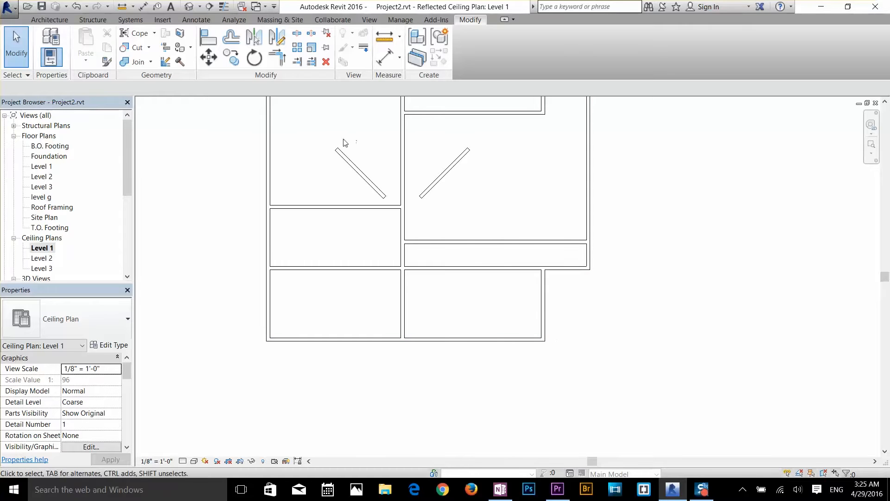
left_click(279, 58)
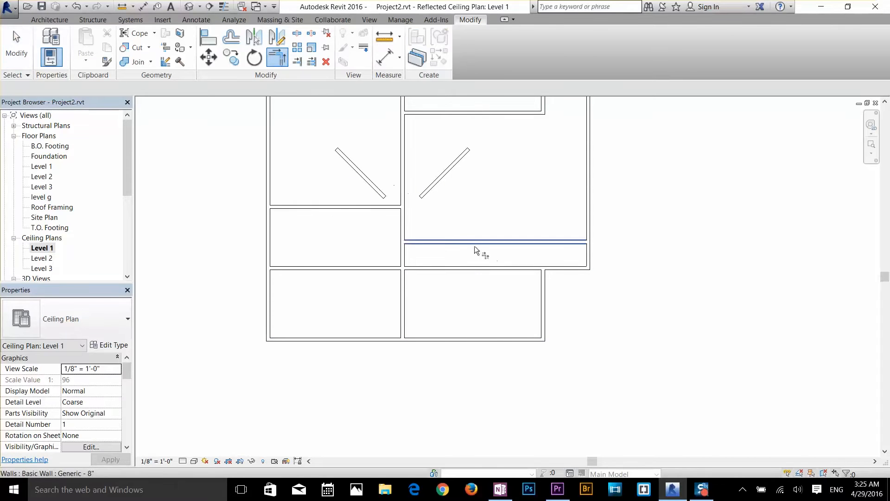
left_click(520, 340)
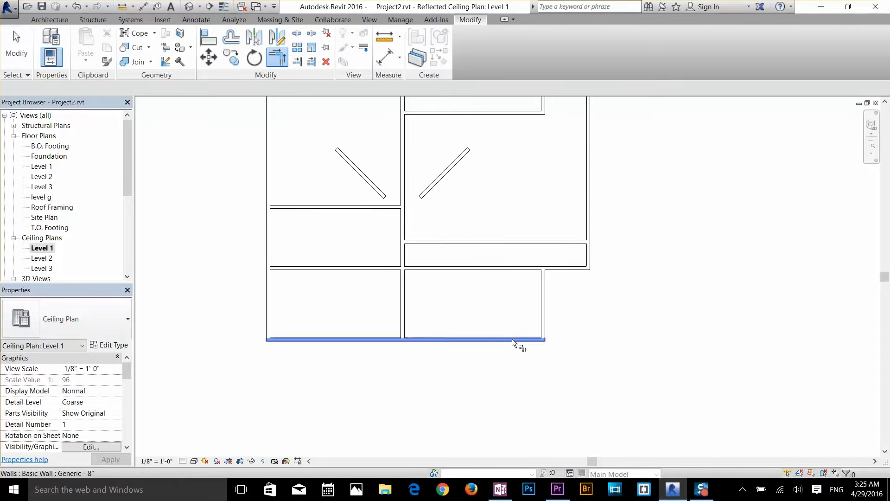
left_click(591, 259)
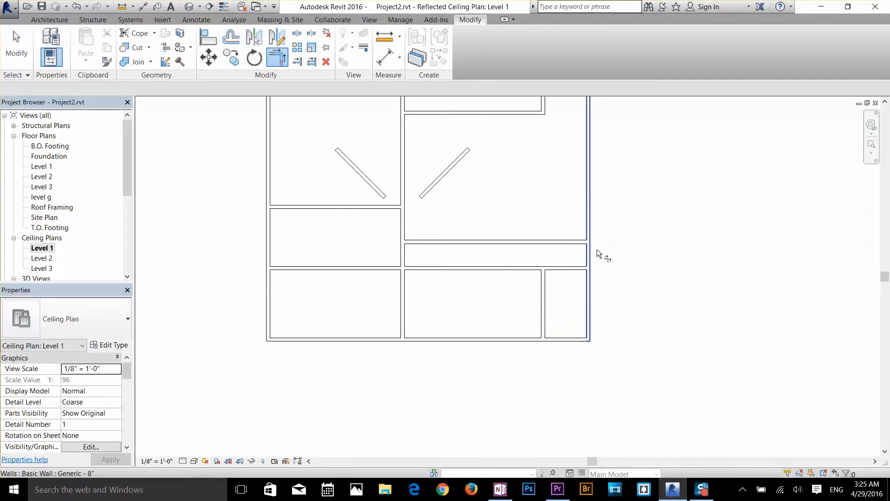
key("Escape")
Delete both diagonal walls from the east and west rooms
middle_click_drag(453, 211, 471, 265)
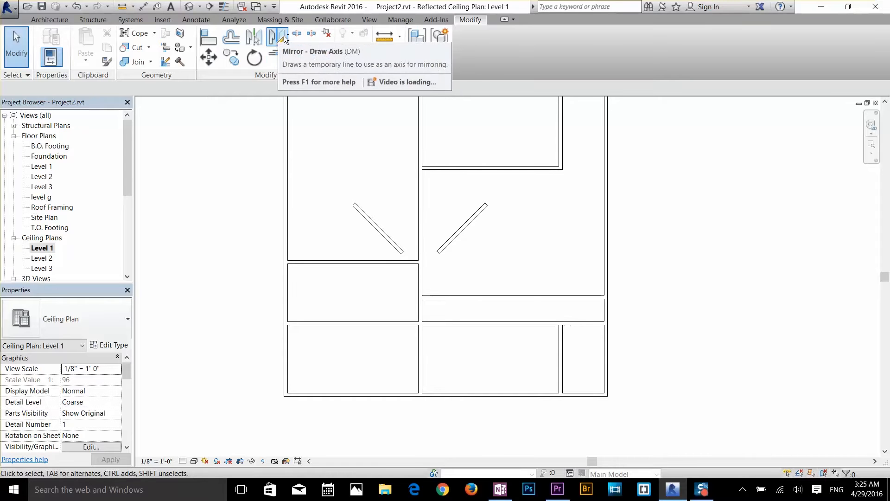
left_click(461, 229)
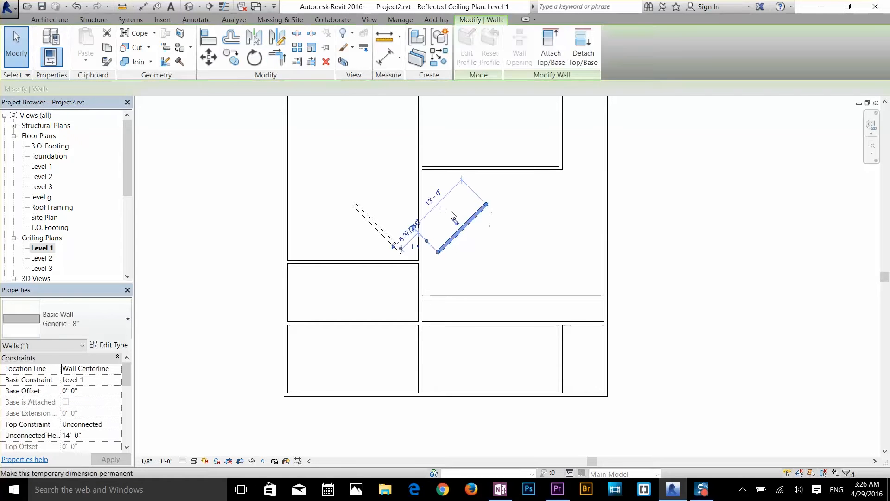
key("Delete")
left_click(373, 227)
key("Delete")
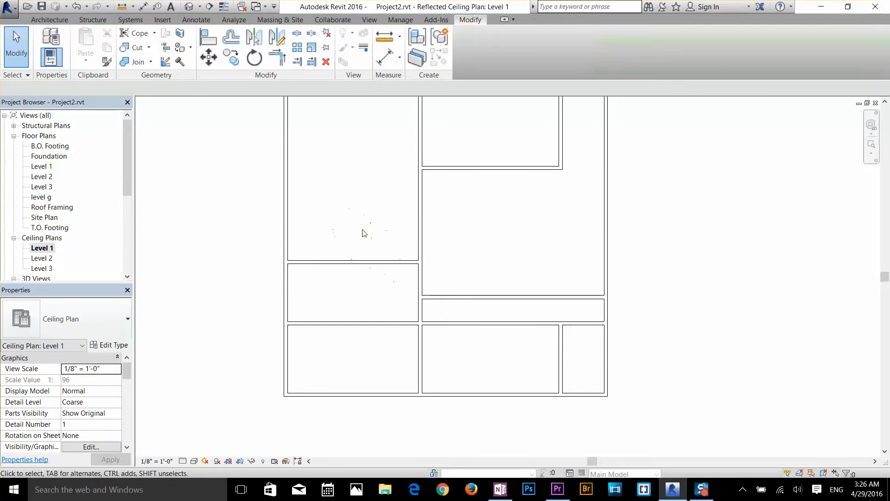
Place two Single-Flush 36" x 84" doors in the large east room's offset south wall, one near each end
left_click(46, 19)
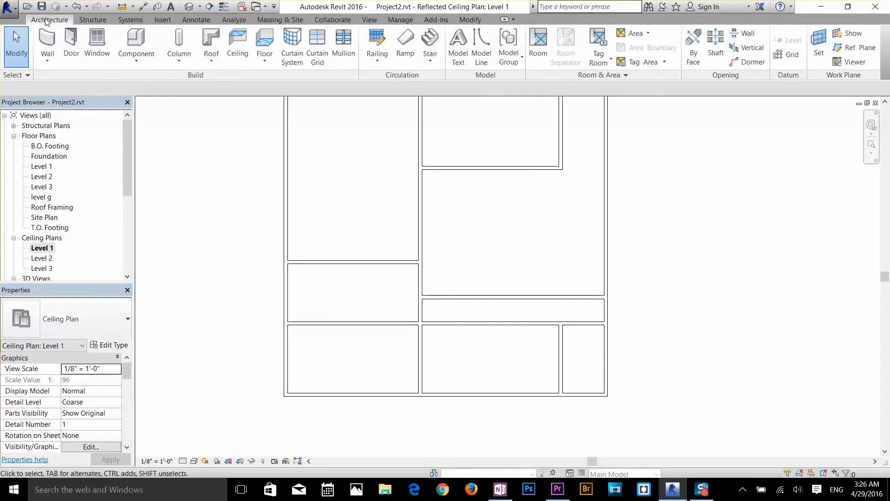
left_click(72, 46)
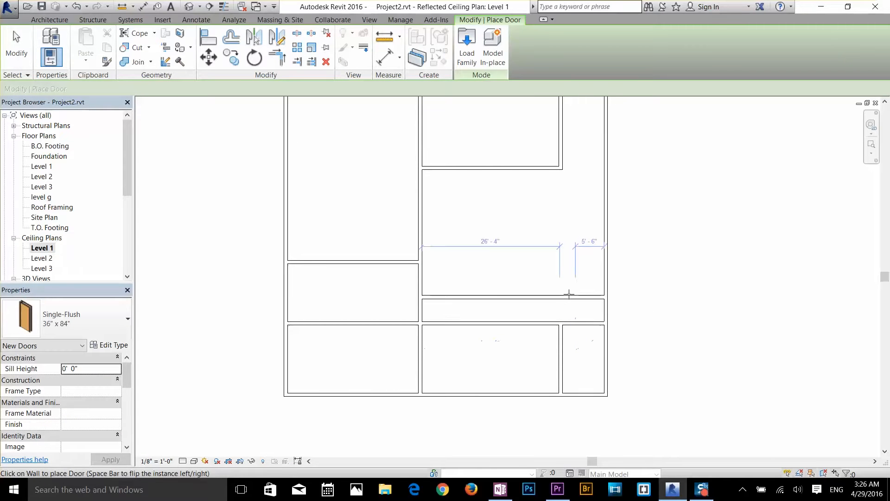
left_click(568, 297)
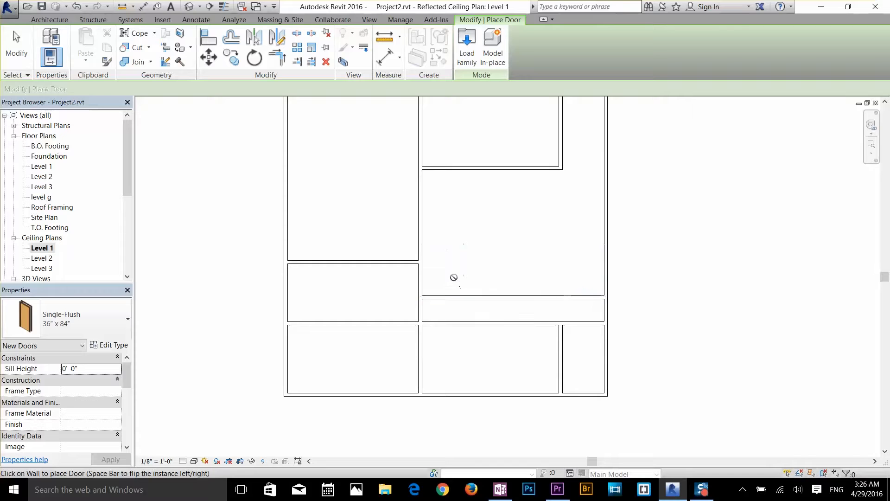
left_click(452, 297)
key("Escape")
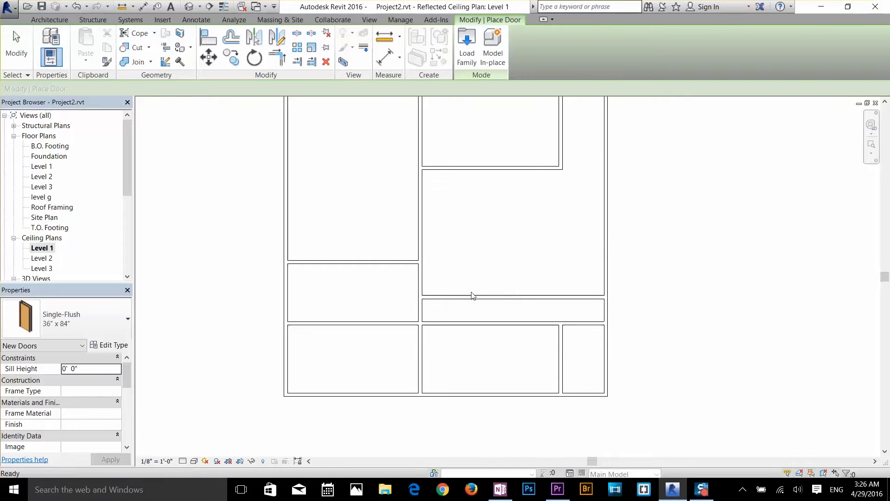
key("Escape")
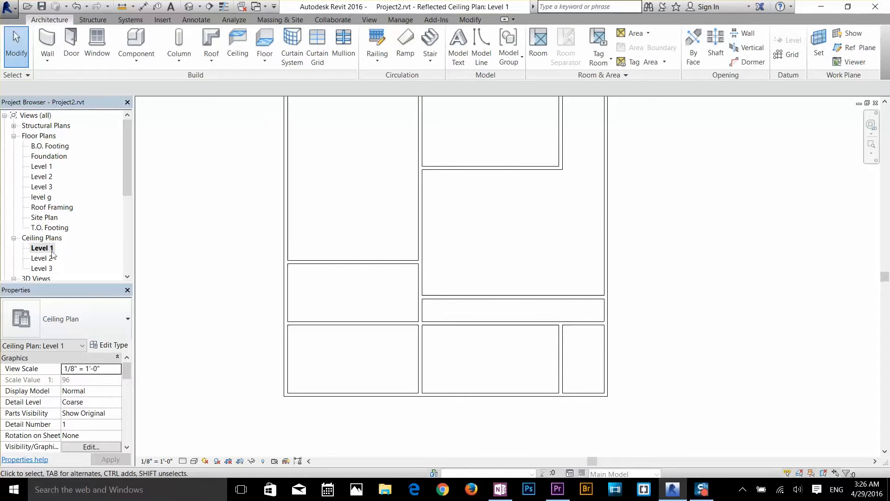
Open the Level 1 floor plan and delete the western door in the large east room's south wall
double_click(49, 167)
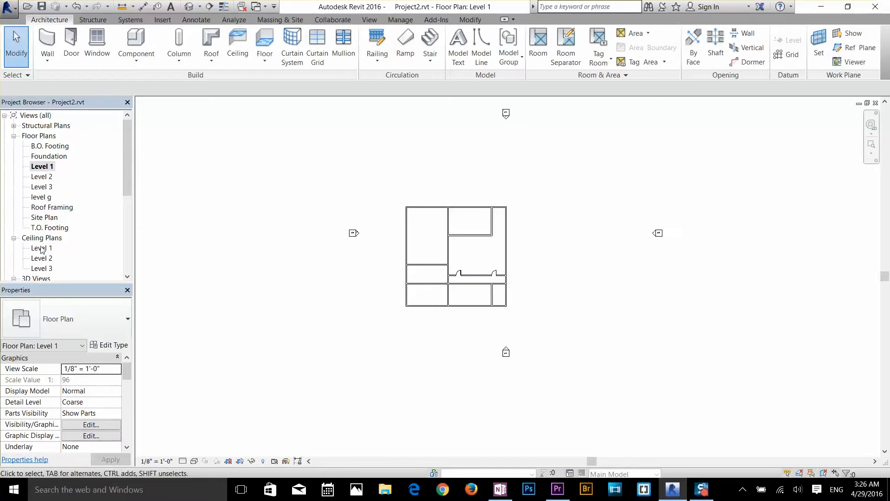
scroll(459, 277, "up", 6)
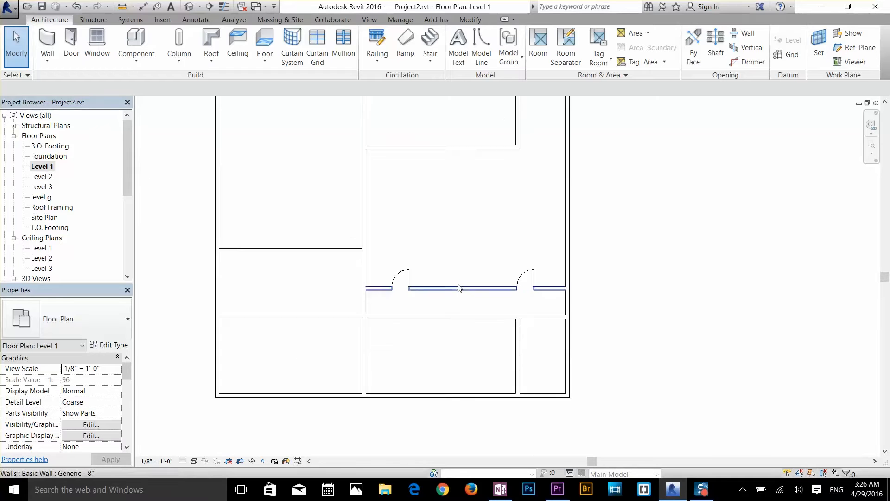
scroll(463, 267, "up", 3)
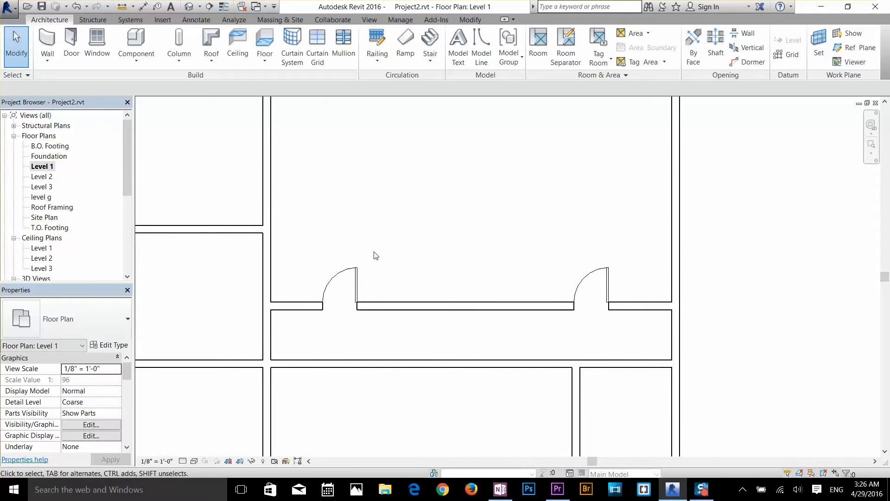
left_click(338, 277)
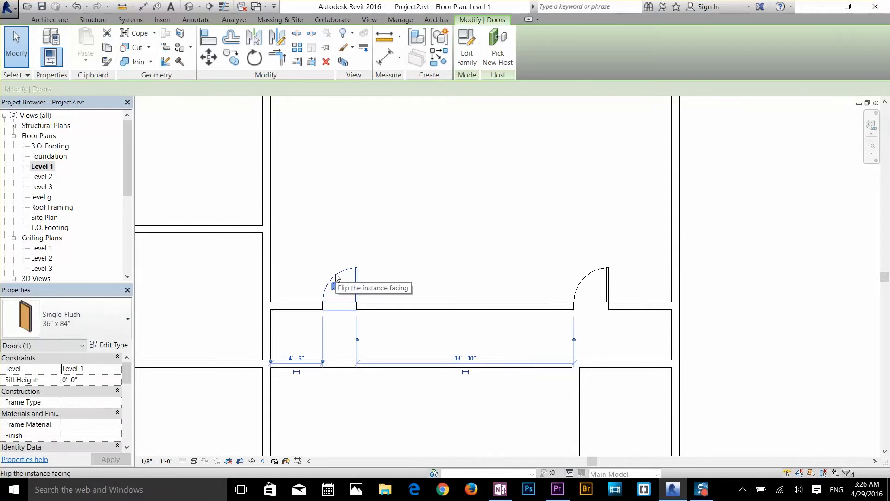
key("Delete")
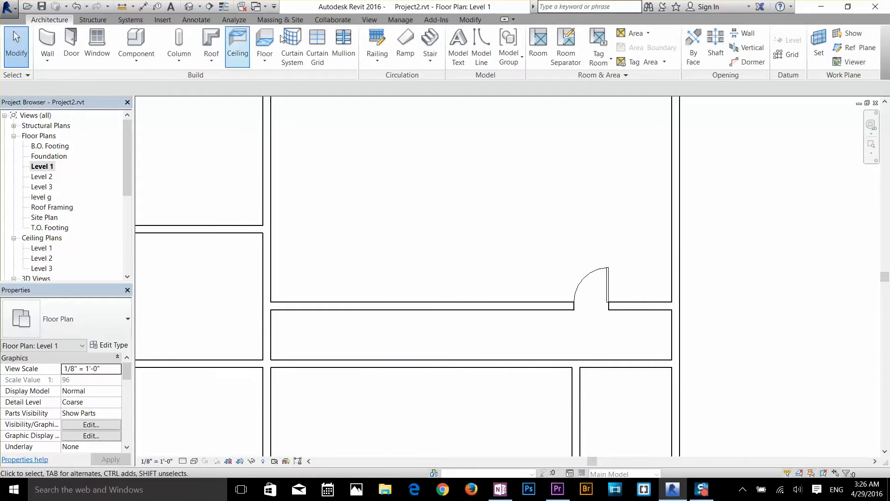
Mirror a copy of the remaining door westward about a vertical axis drawn from near the middle of its host wall
left_click(469, 20)
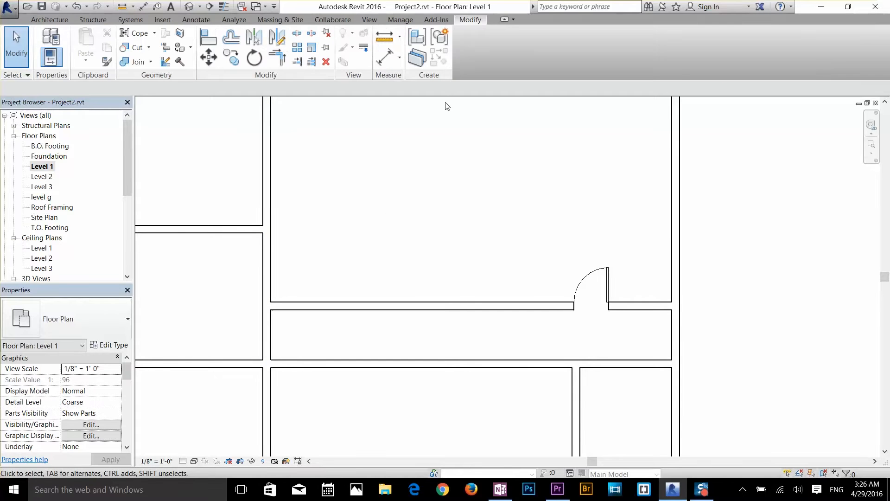
left_click(280, 37)
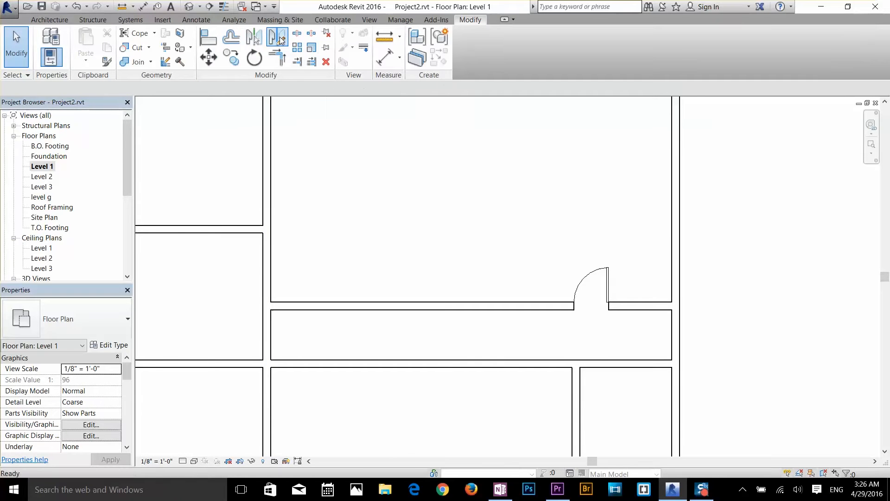
left_click(589, 277)
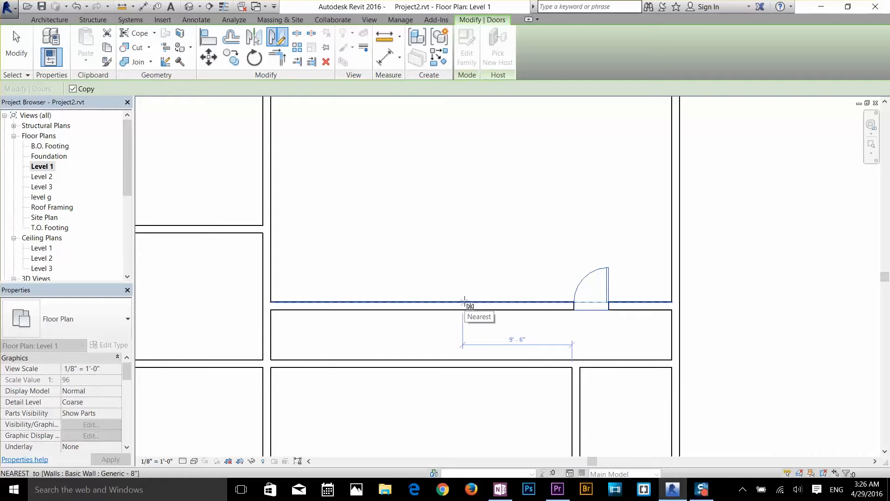
left_click(471, 302)
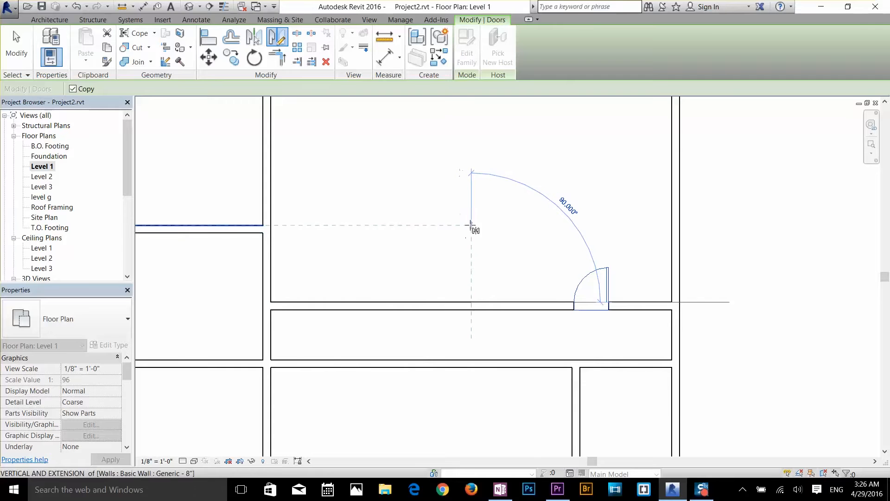
left_click(472, 207)
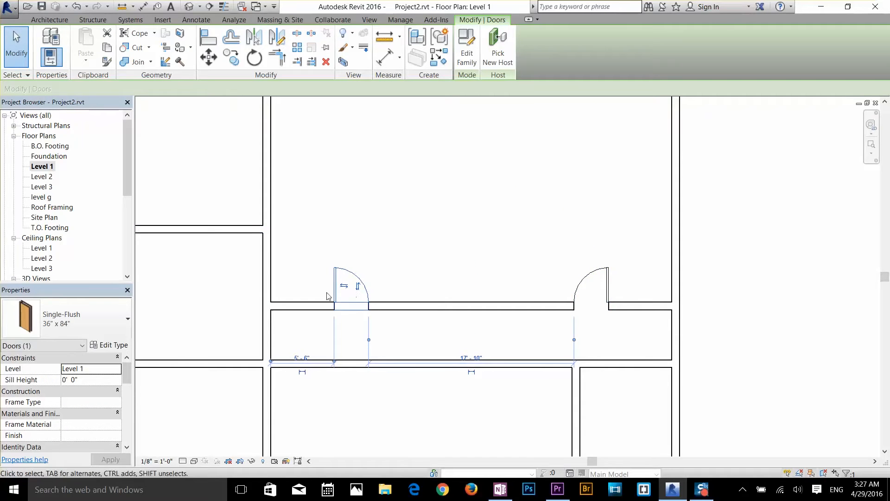
Try the mirrored door's facing and hand flips, leaving it hinged on the east side and swinging north, and clear the selection
scroll(331, 285, "up", 3)
scroll(331, 285, "up", 2)
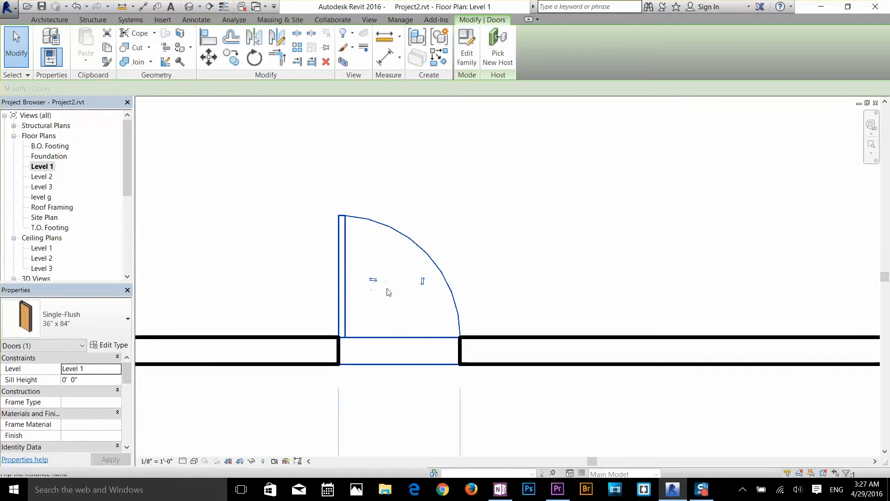
scroll(408, 300, "down", 2)
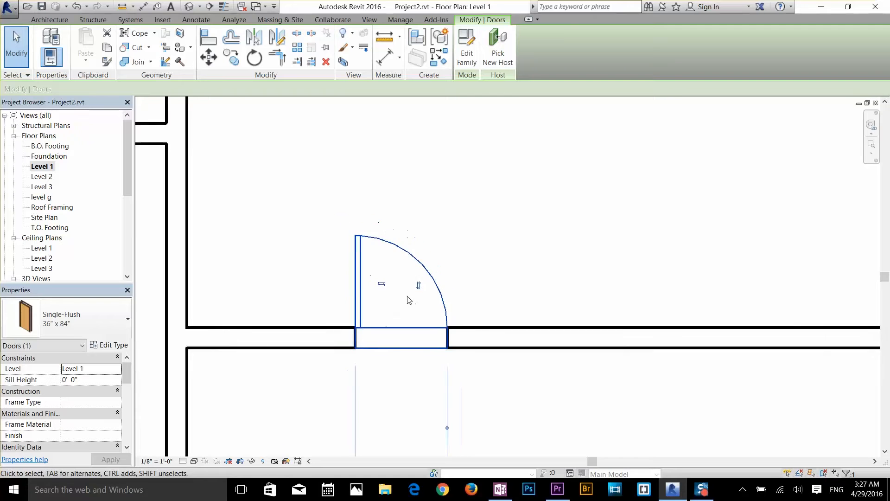
scroll(408, 299, "up", 1)
middle_click_drag(429, 264, 475, 136)
scroll(475, 136, "down", 1)
left_click(467, 154)
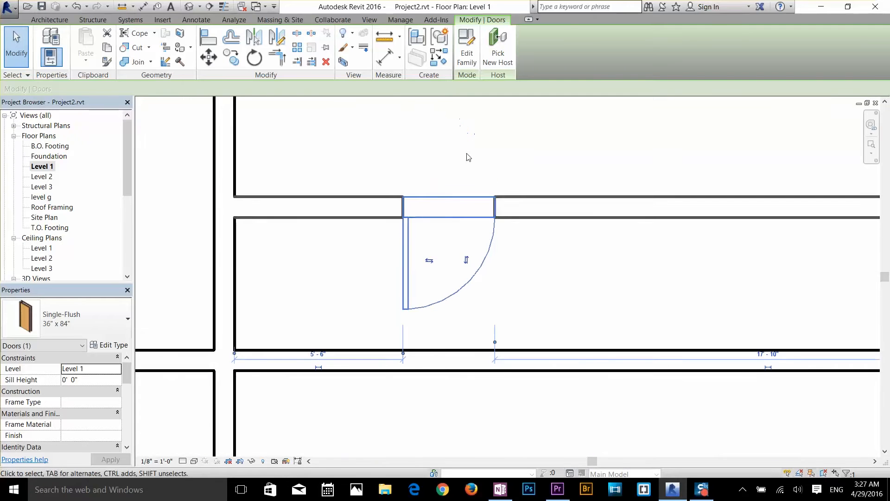
left_click(466, 262)
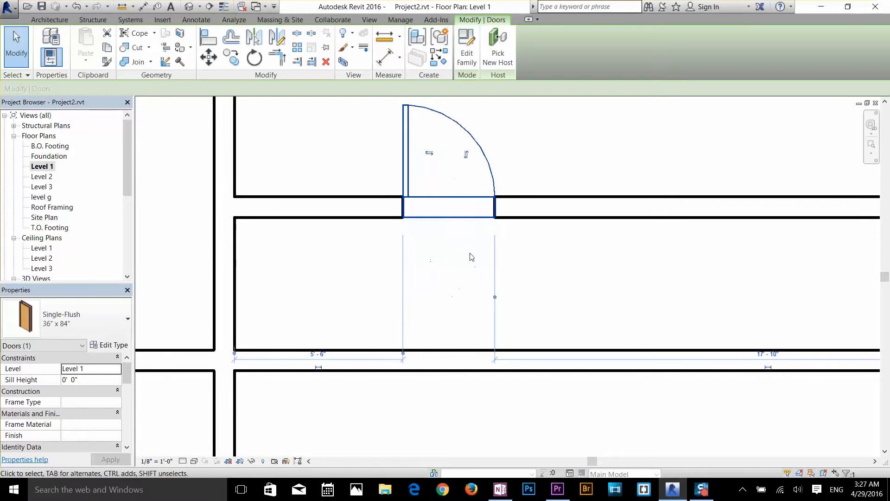
left_click(431, 155)
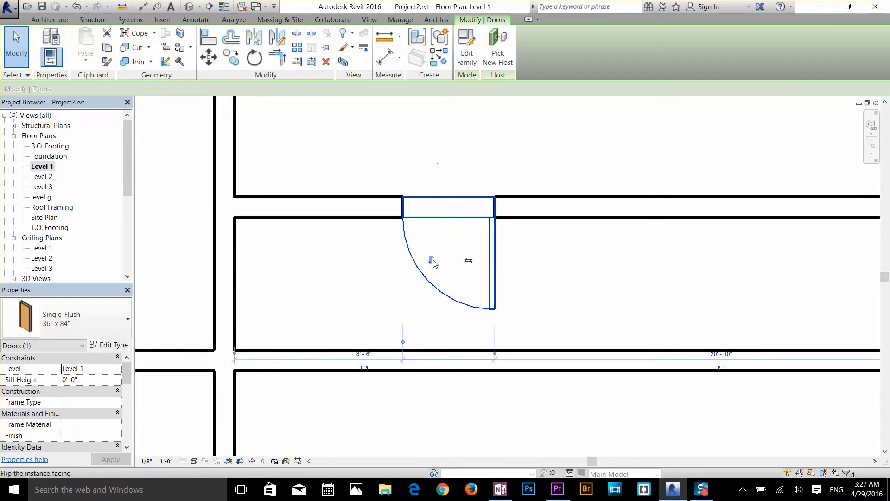
left_click(467, 259)
scroll(552, 294, "down", 5)
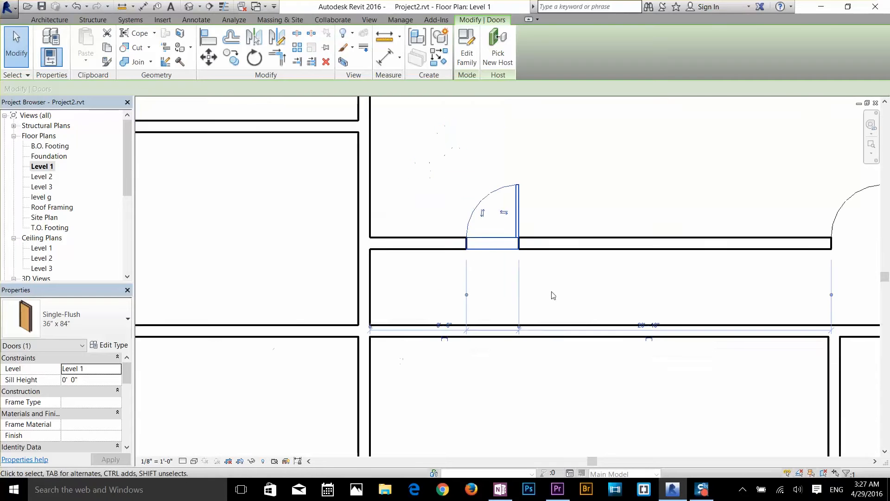
scroll(510, 302, "down", 4)
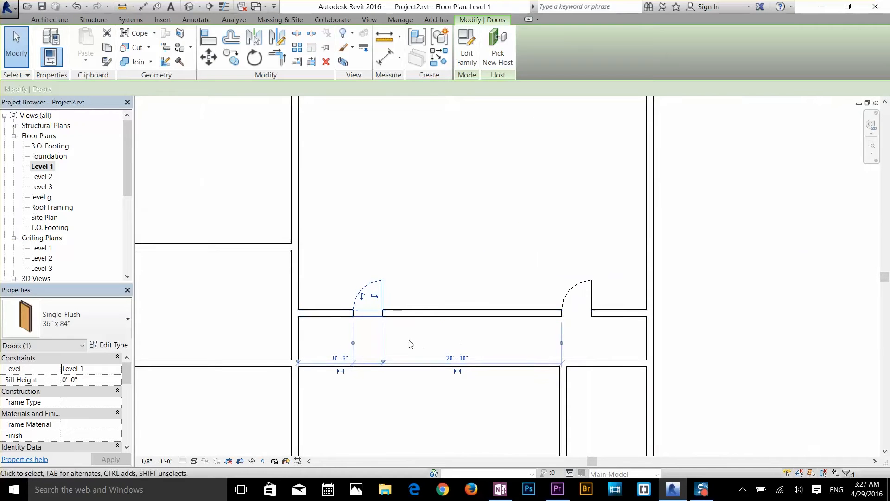
key("Escape")
Draw a horizontal Generic - 8" wall from the large west room across the central north-south wall into the large east room
scroll(407, 307, "down", 2)
middle_click_drag(435, 264, 498, 292)
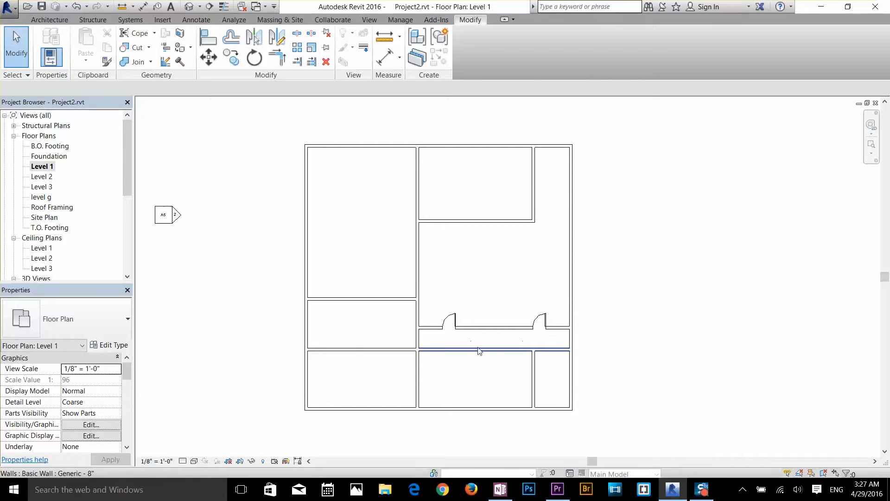
scroll(482, 338, "up", 3)
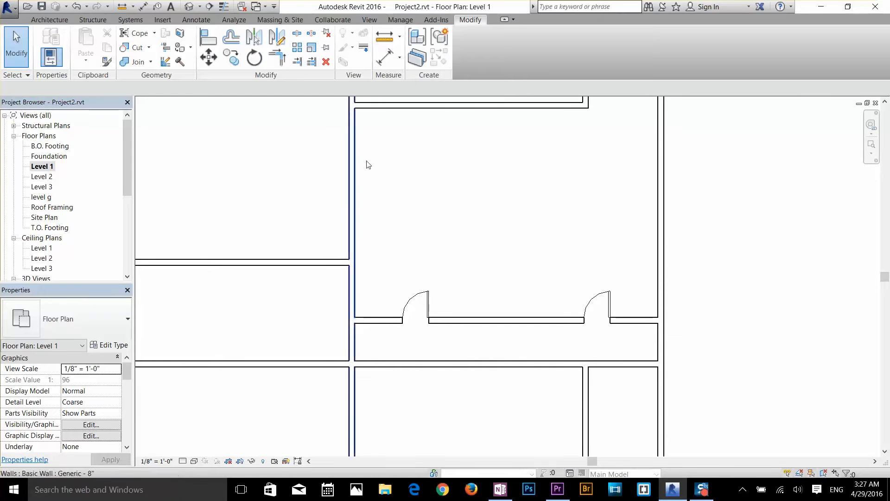
scroll(389, 195, "down", 2)
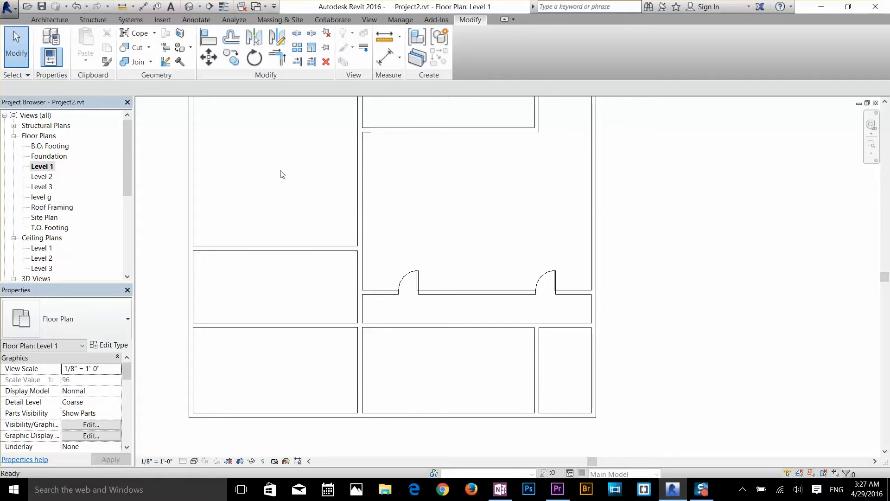
key("w")
key("a")
left_click(286, 199)
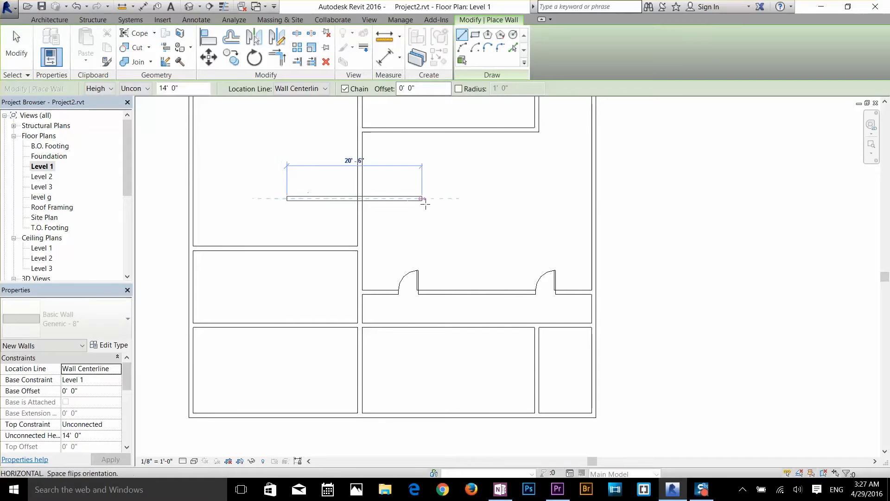
left_click(450, 198)
key("Escape")
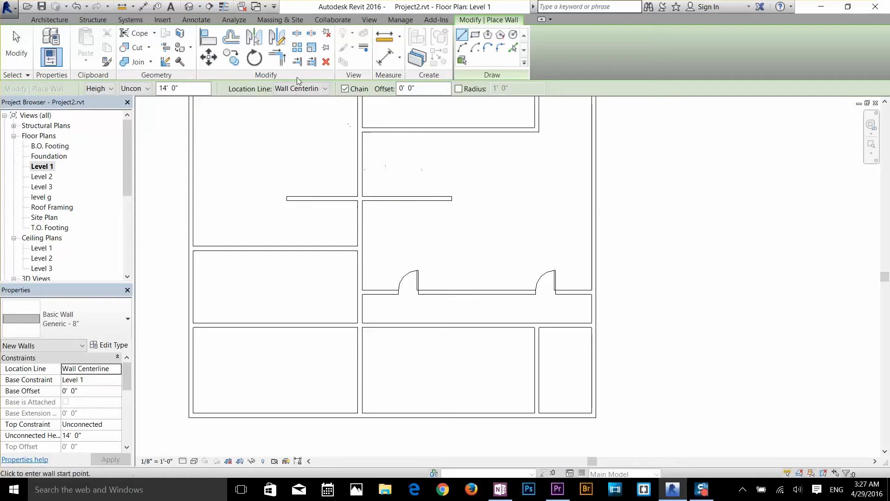
key("Escape")
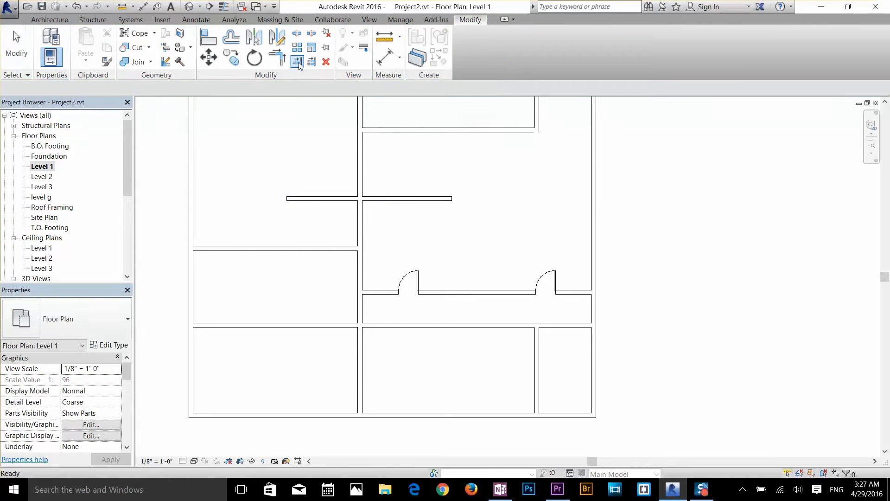
Trim the short horizontal wall back to the central north-south wall, keeping the portion in the large east room
left_click(298, 63)
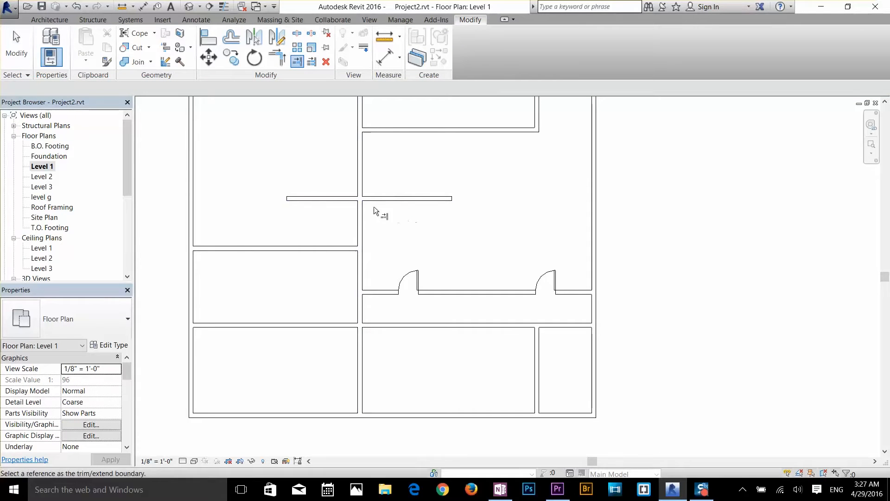
left_click(359, 177)
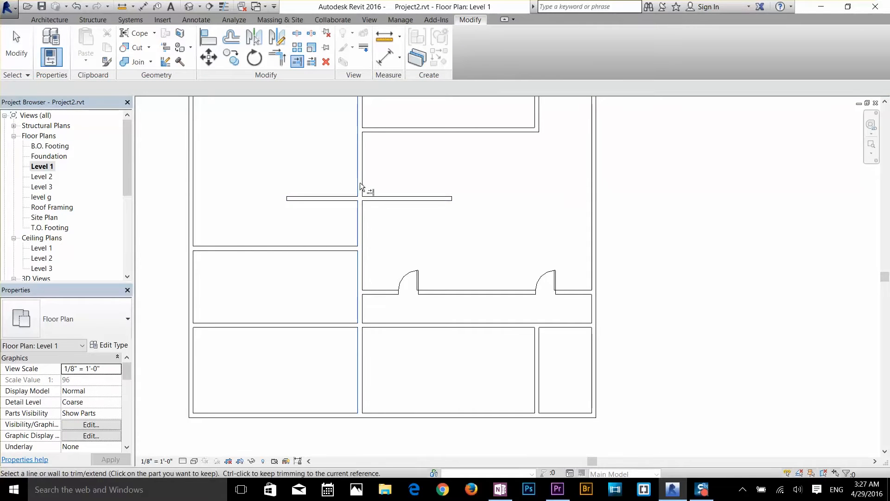
left_click(385, 199)
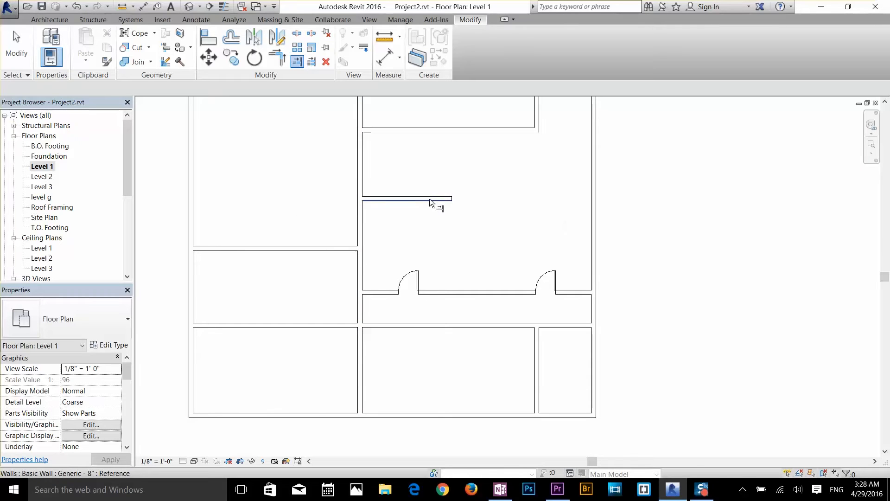
Undo the trim and the short horizontal wall crossing the central north-south wall, leaving no command active
key("ctrl+z")
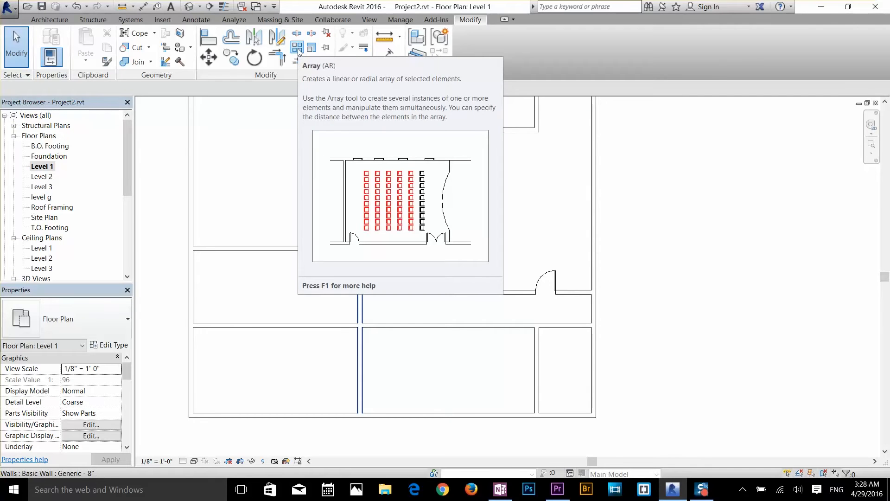
left_click(299, 51)
key("Escape")
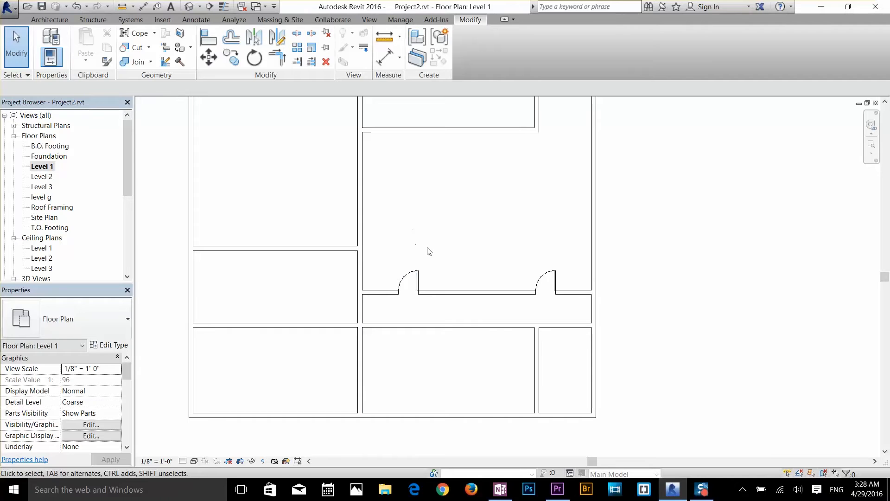
Draw a very short horizontal Generic - 8" wall just north of the western door in the large east room
key("w")
key("a")
left_click(406, 248)
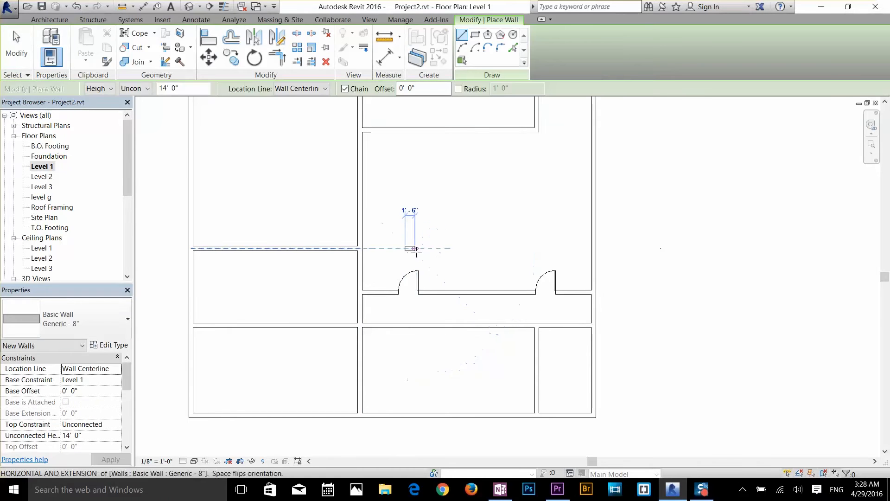
key("Escape")
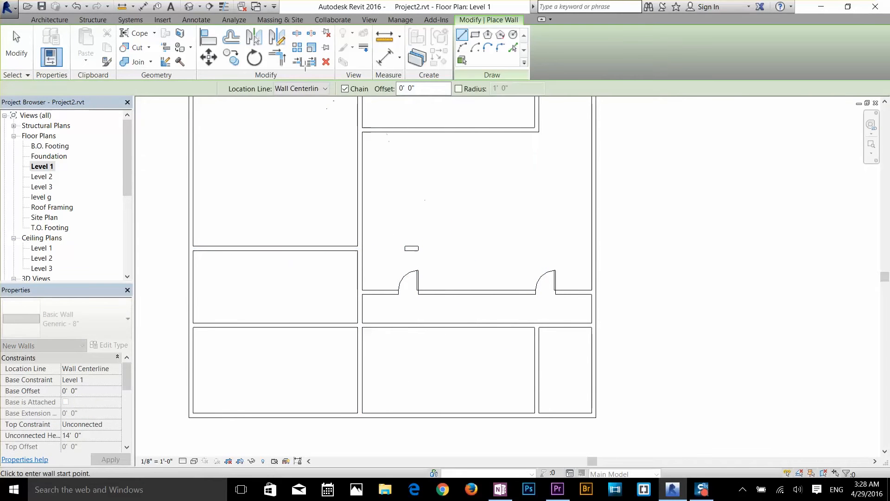
key("Escape")
Array the short wall linearly as two grouped and associated members, placing the second 10'-0" to the north
left_click(298, 47)
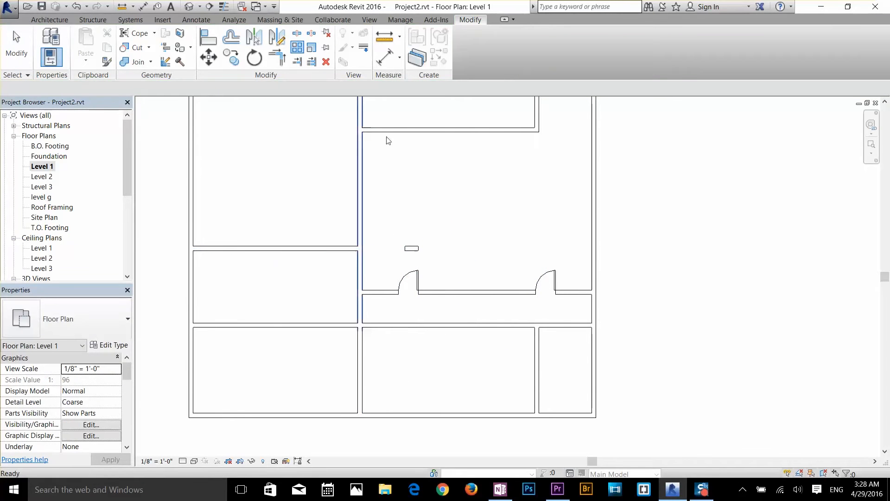
left_click(415, 249)
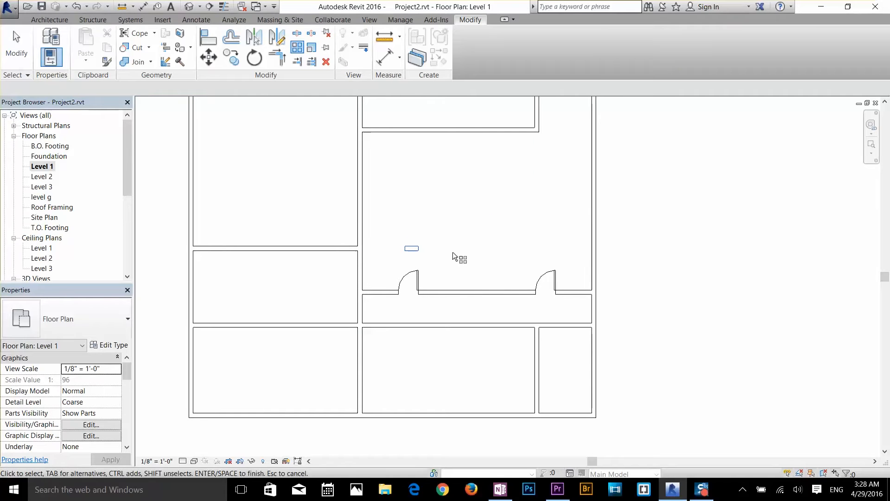
key("Return")
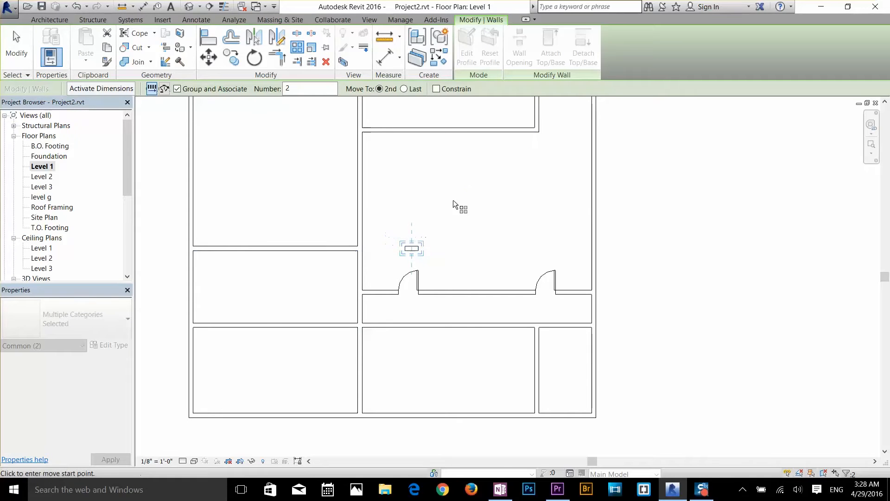
left_click(412, 247)
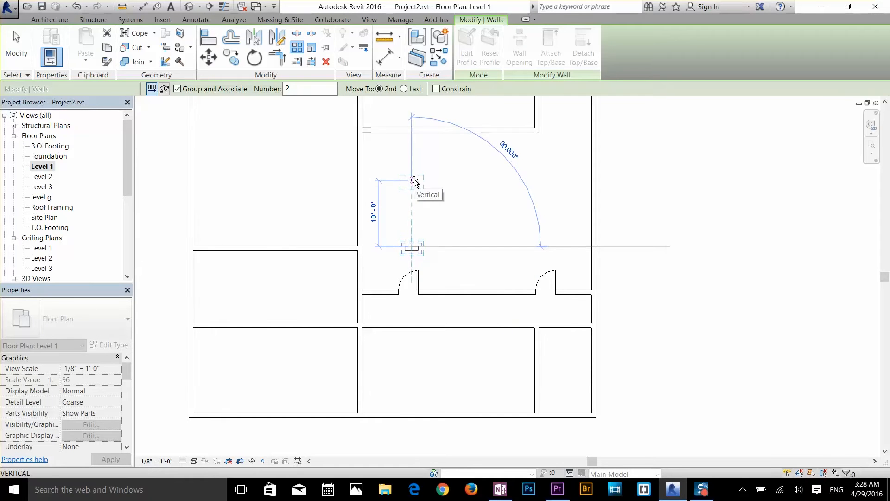
left_click(414, 181)
key("Return")
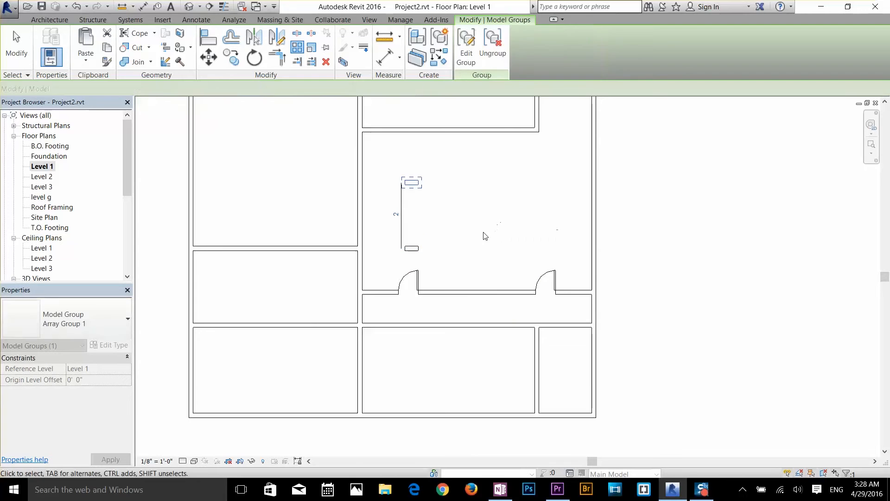
Select the array members in turn and delete the northern one, keeping the short wall near the western door
scroll(425, 221, "up", 1)
left_click(425, 254)
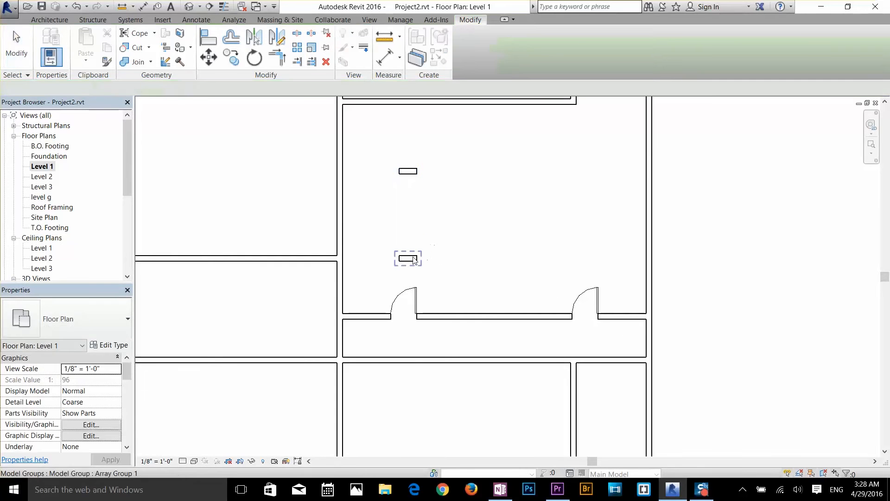
left_click(409, 258)
left_click(413, 172)
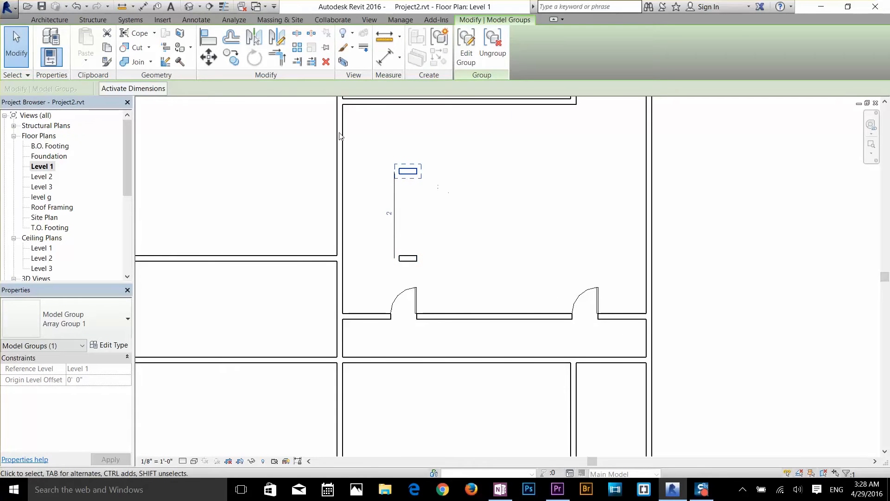
left_click(460, 201)
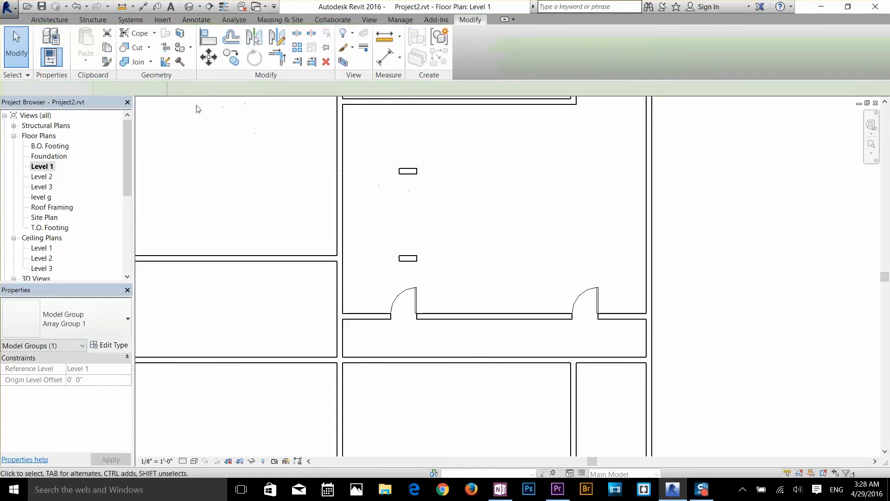
left_click(396, 174)
key("Delete")
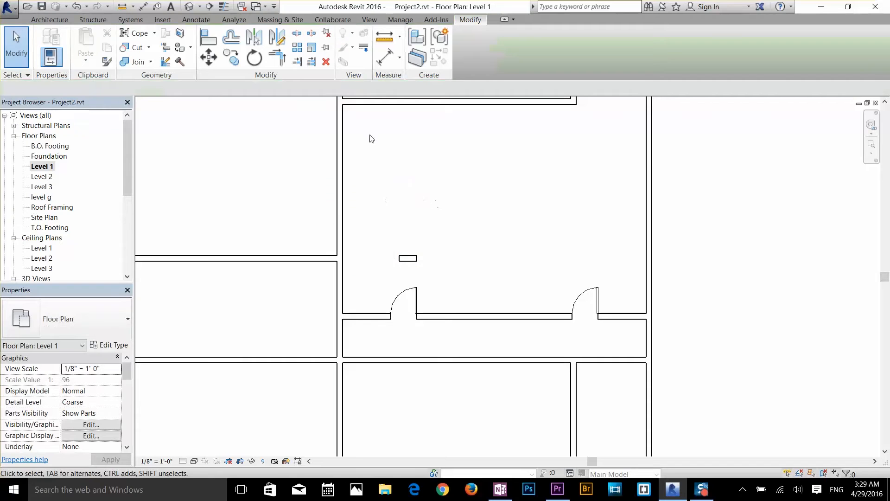
Array the remaining short wall group linearly with 6 members, stepping diagonally toward the northeast
left_click(297, 46)
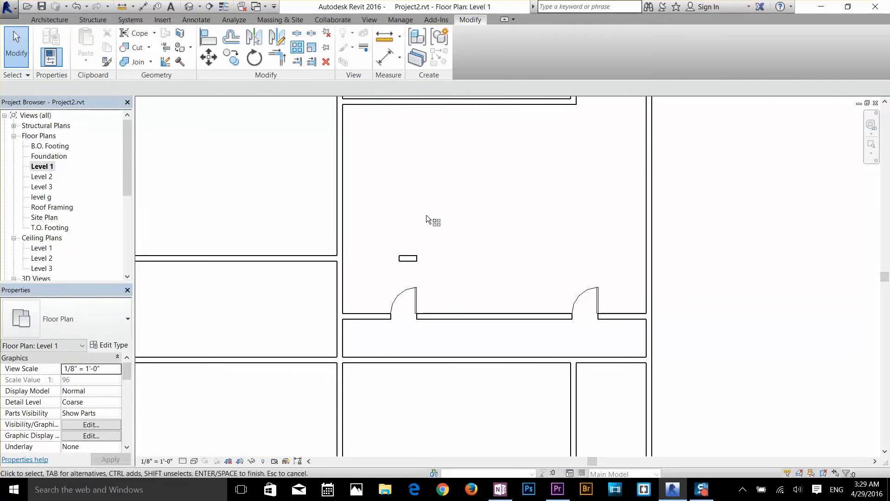
left_click(417, 260)
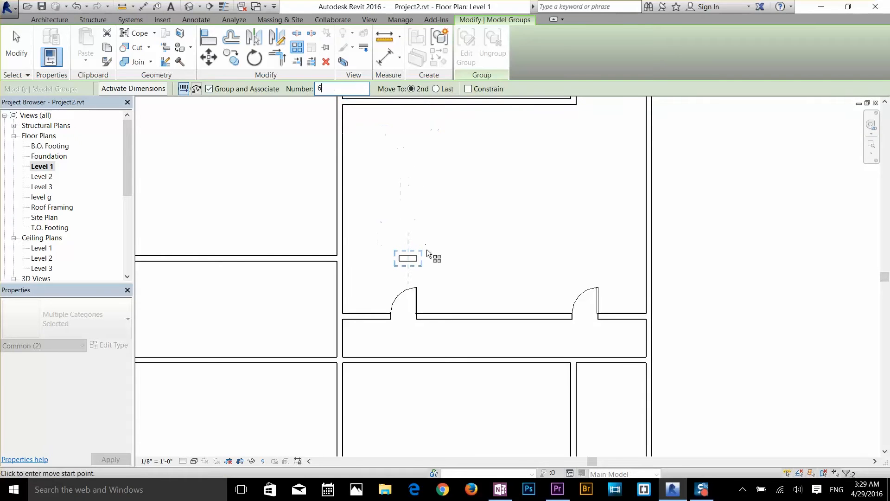
left_click(415, 256)
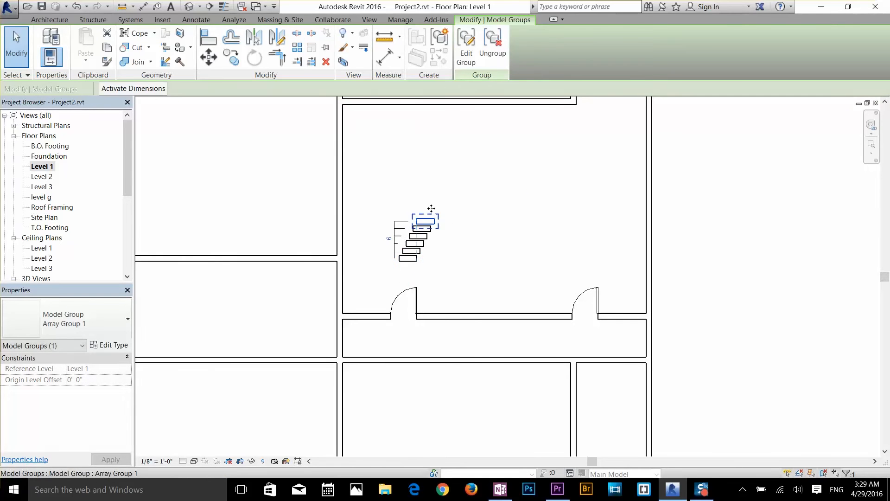
Move the northernmost array member farther north, and delete the arrayed short walls
left_click_drag(435, 218, 410, 139)
key("Delete")
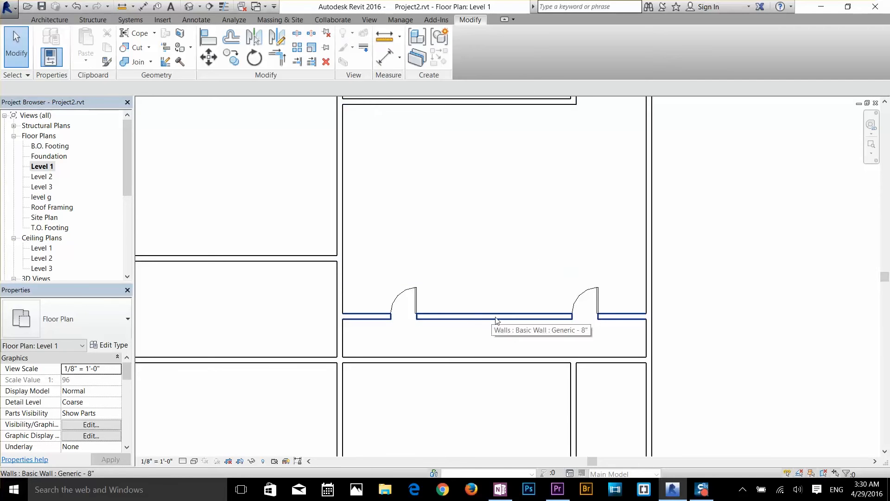
Split the large east room's south wall at two points between its doors, and check the middle segment by selecting it
left_click(303, 37)
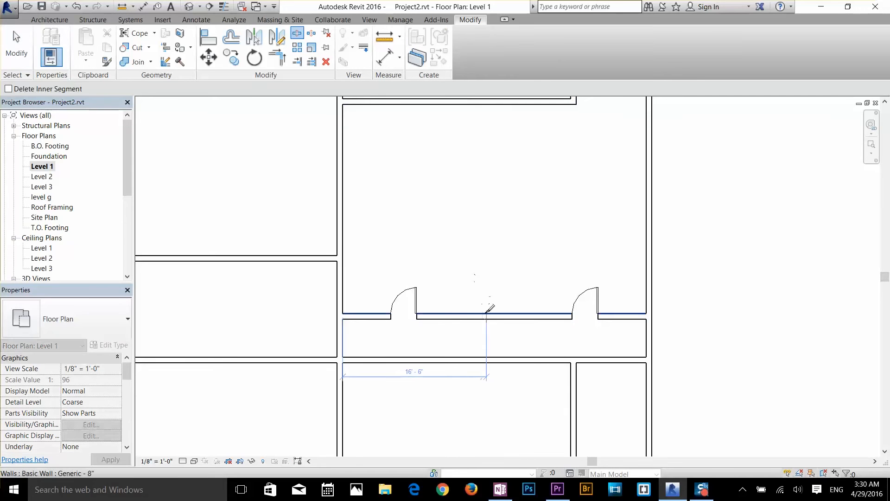
left_click(470, 314)
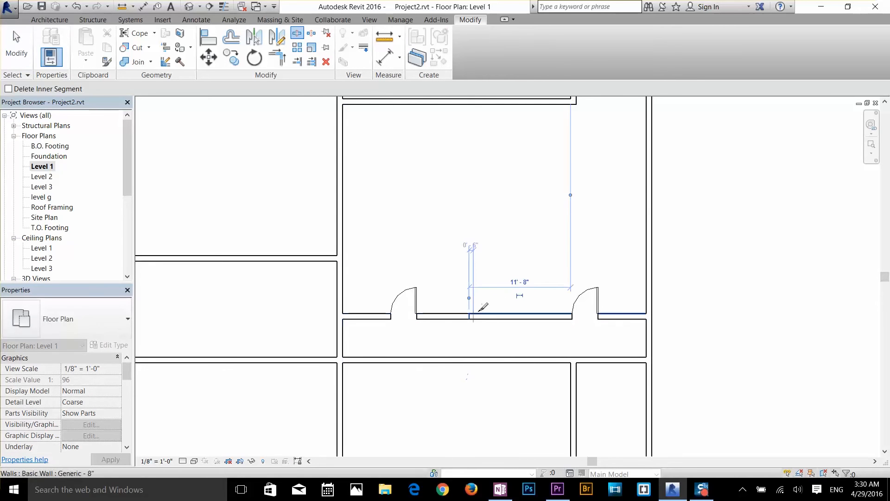
left_click(510, 315)
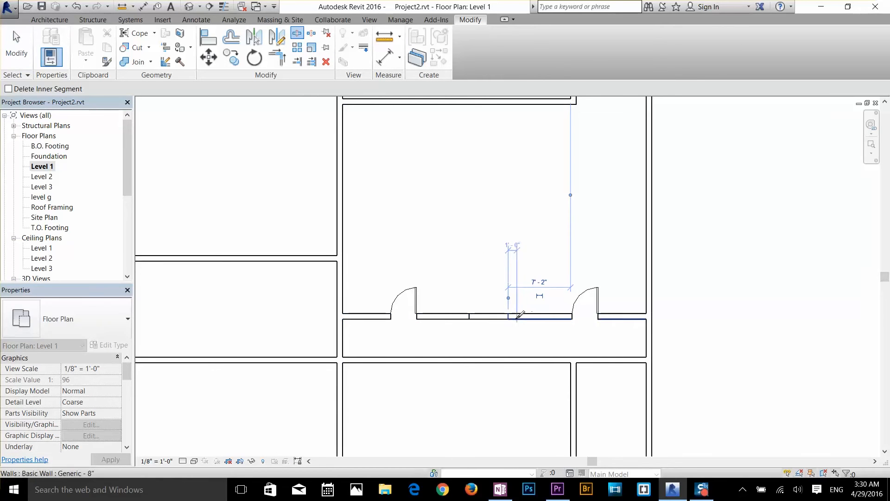
right_click(514, 319)
left_click(530, 328)
scroll(512, 319, "up", 3)
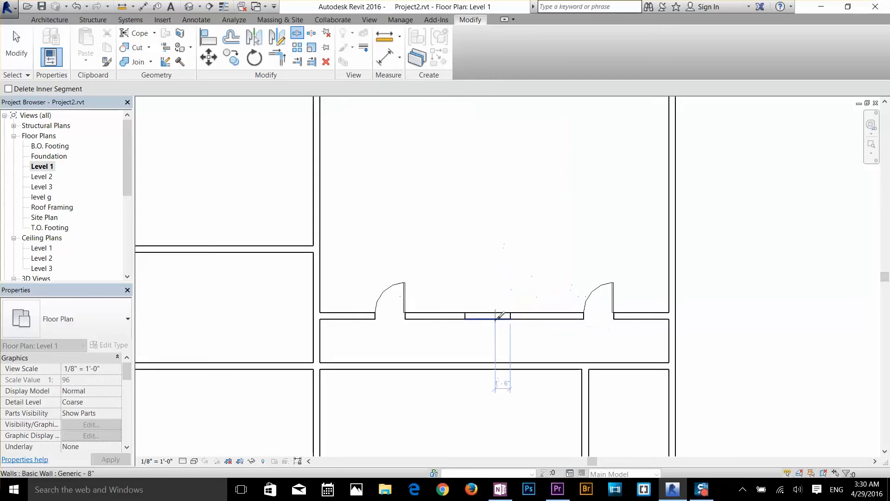
left_click(488, 317)
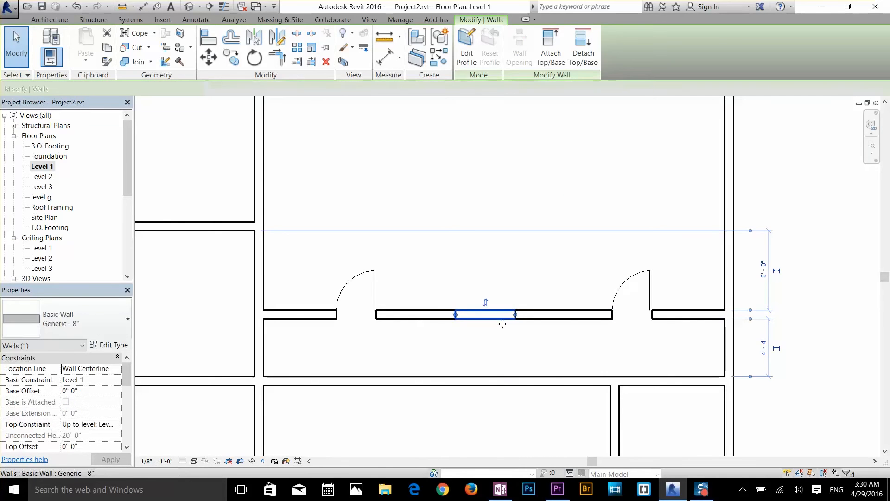
key("Escape")
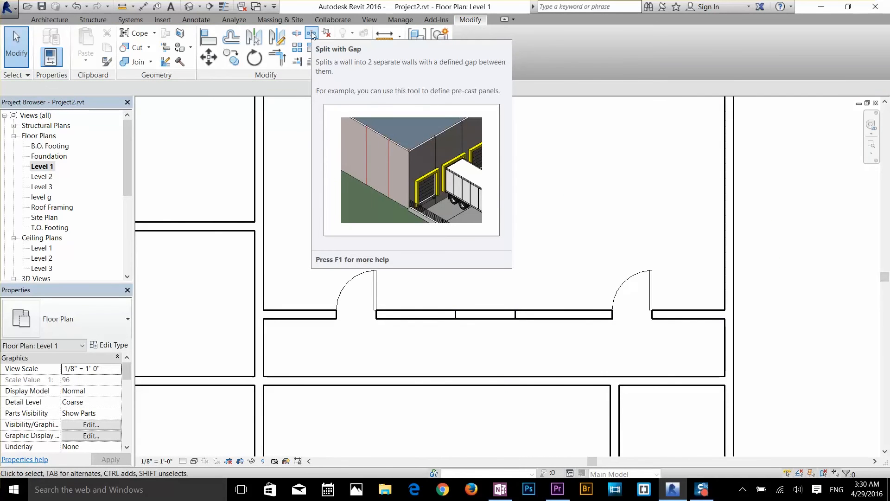
Split the central north-south wall with 1" joint gaps about 4'-7 1/2" and 11'-2" south of the large east room's north wall
middle_click_drag(322, 190, 448, 253)
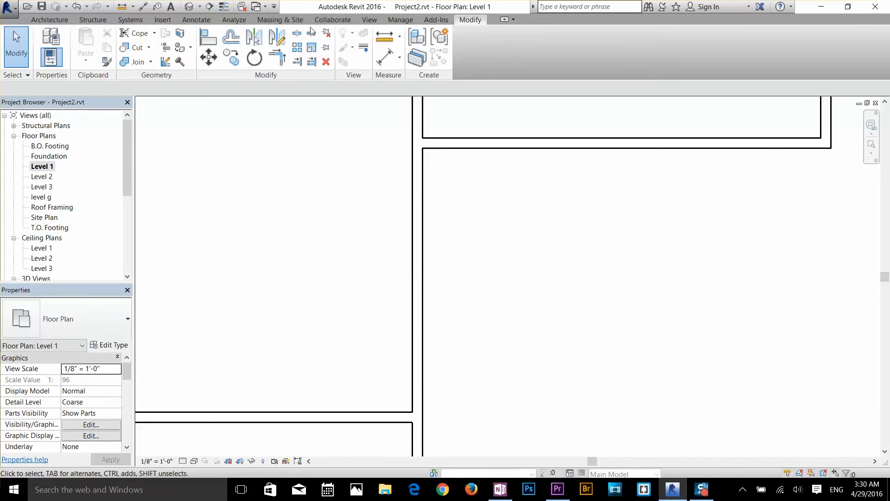
left_click(311, 32)
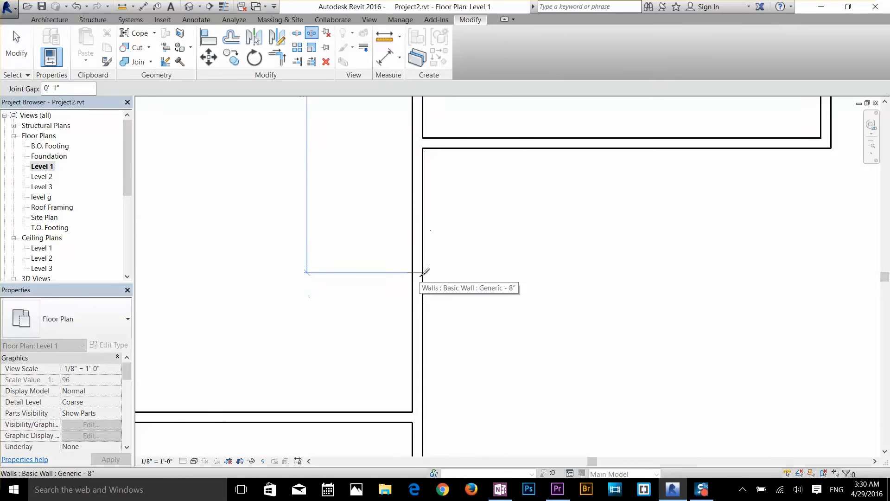
left_click(423, 218)
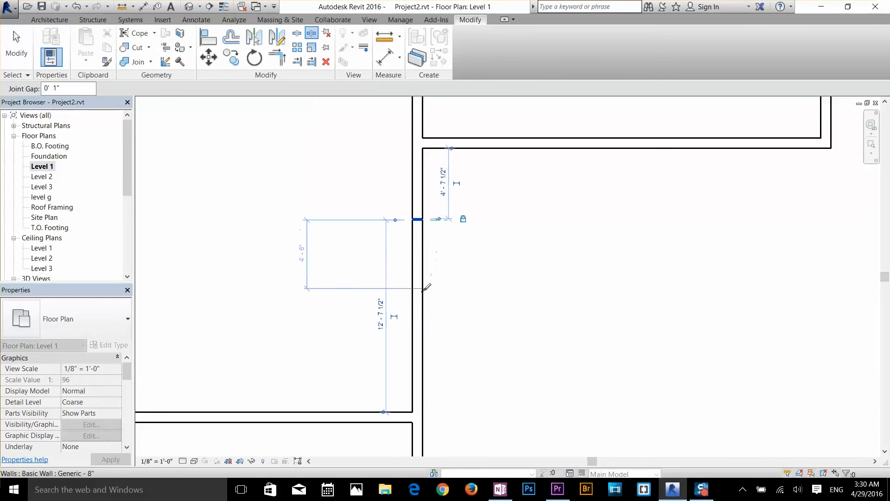
left_click(423, 318)
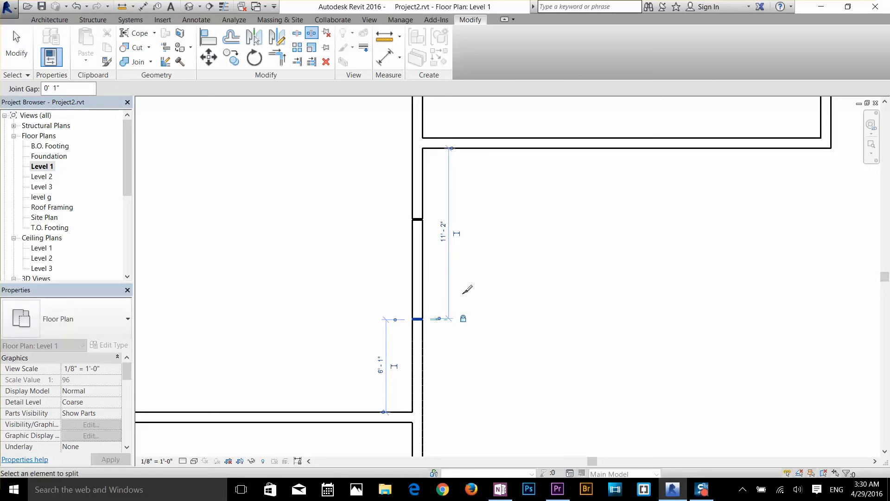
key("s")
key("l")
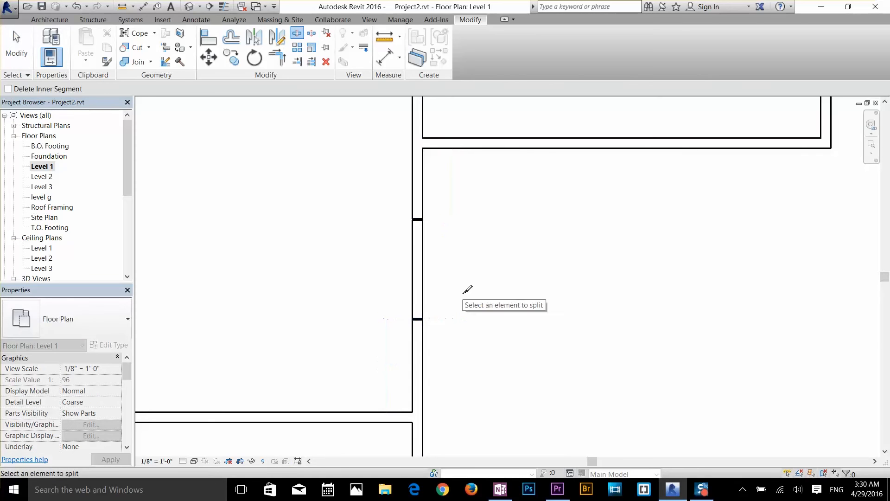
right_click(454, 293)
left_click(463, 299)
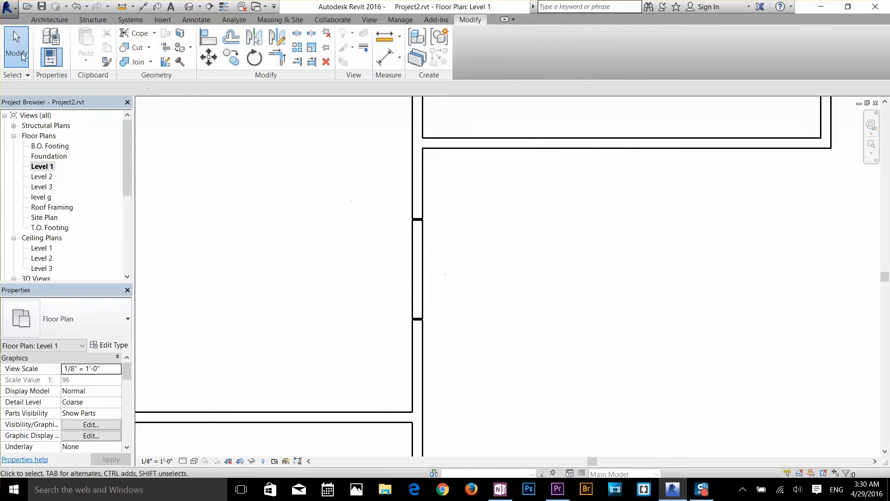
Select the central wall's segment between the two joint gaps and unlock its northern alignment constraint
left_click(421, 298)
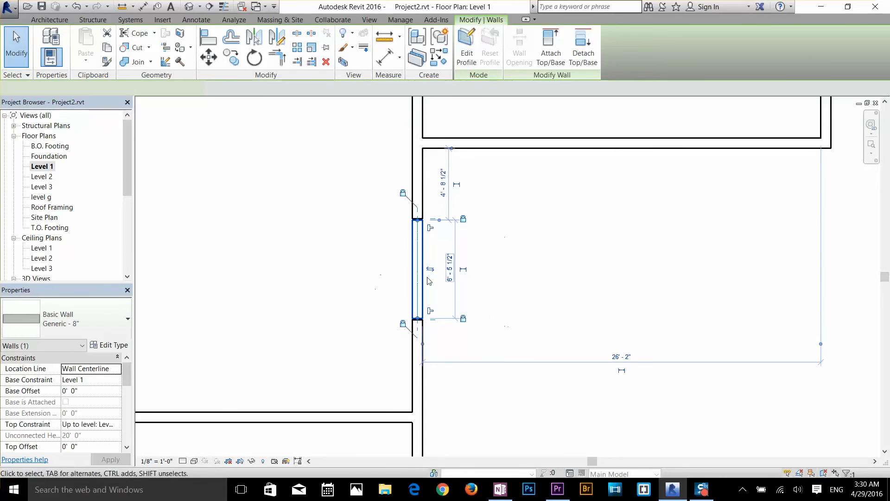
scroll(431, 248, "up", 4)
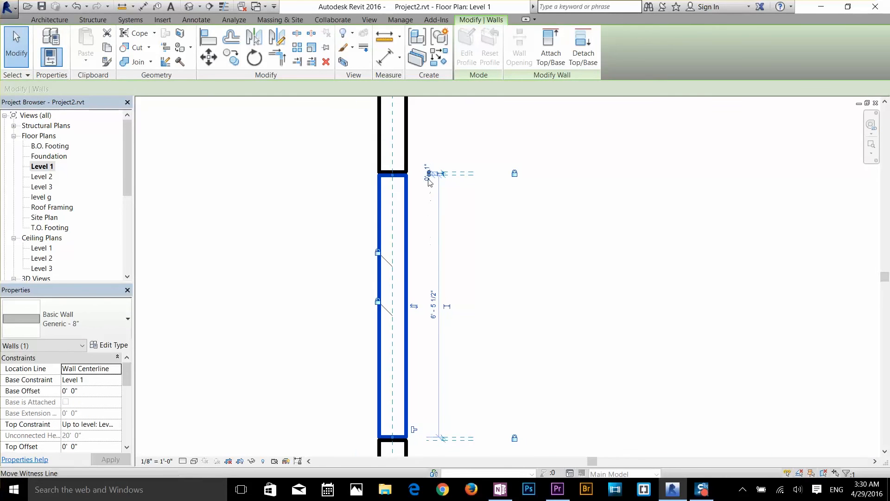
left_click(378, 253)
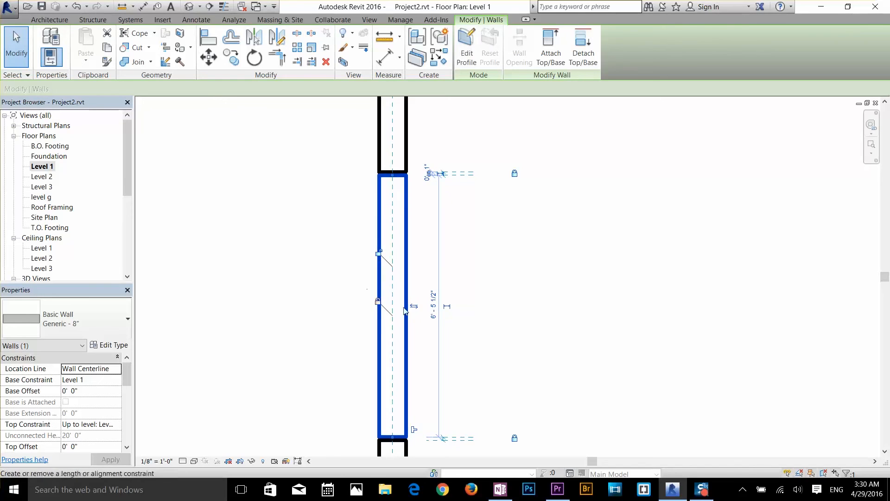
Flip the orientation of the central wall's segment between the two joint gaps, and delete that segment
left_click(416, 310)
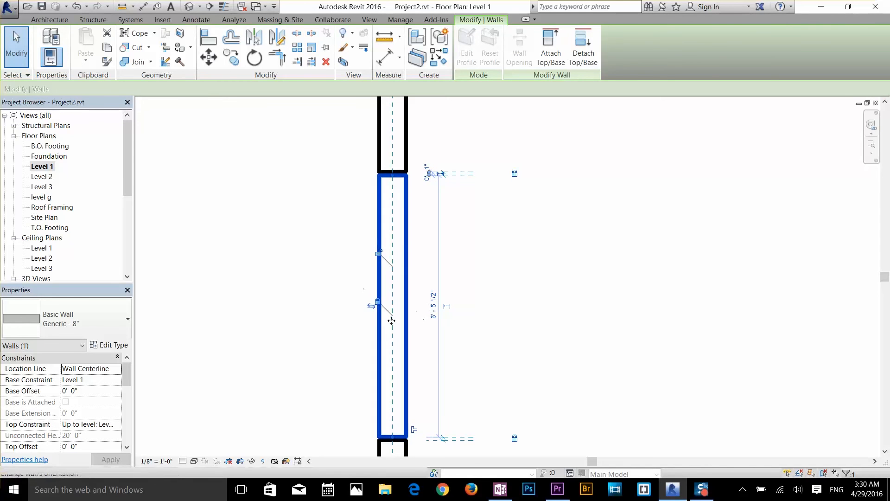
key("Delete")
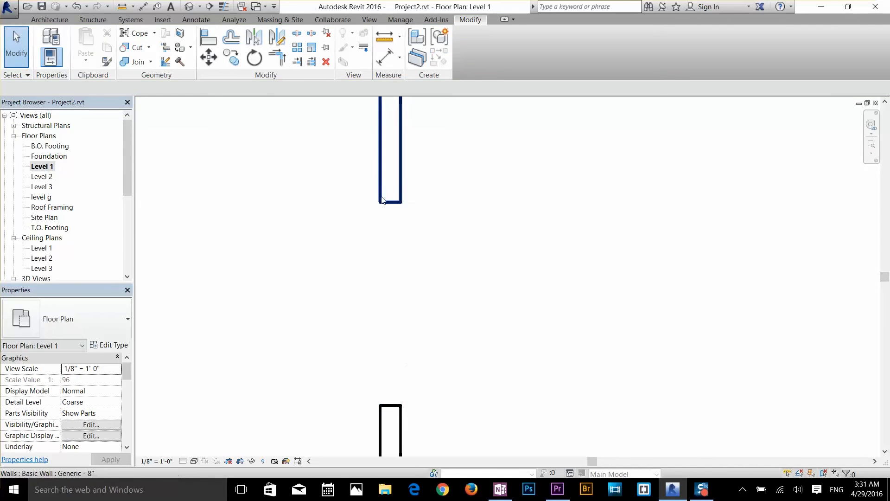
Delete the westernmost door in the large east room's south wall with the Delete tool
scroll(407, 277, "down", 3)
scroll(406, 221, "down", 3)
left_click(326, 62)
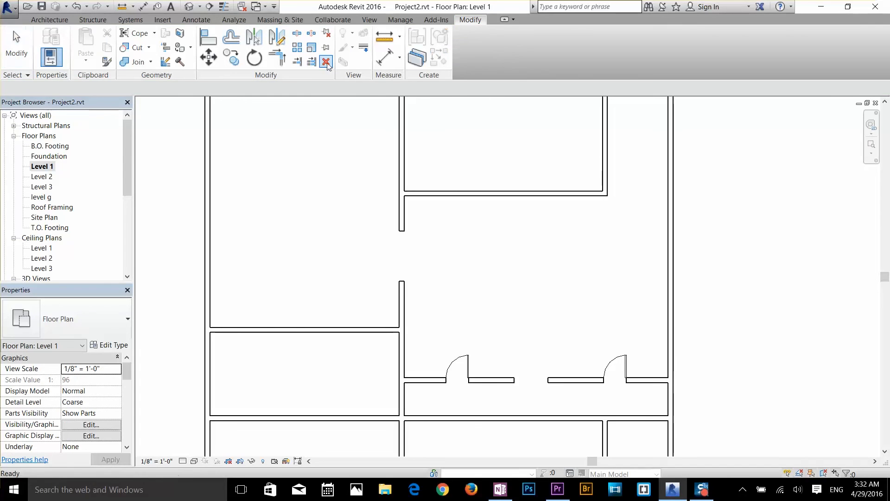
left_click(458, 362)
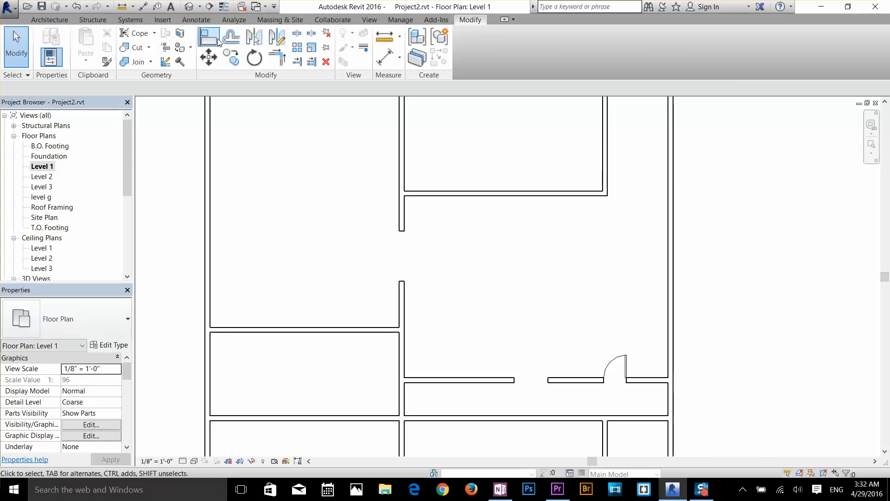
scroll(431, 201, "down", 5)
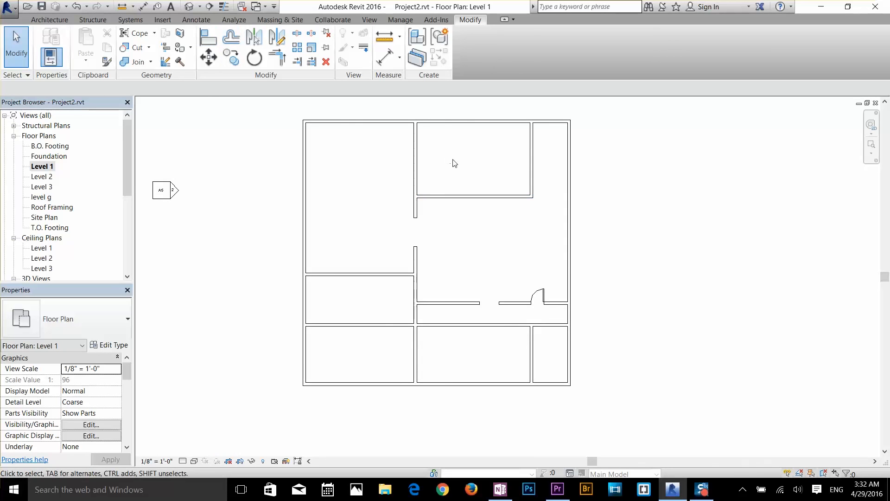
scroll(428, 154, "up", 2)
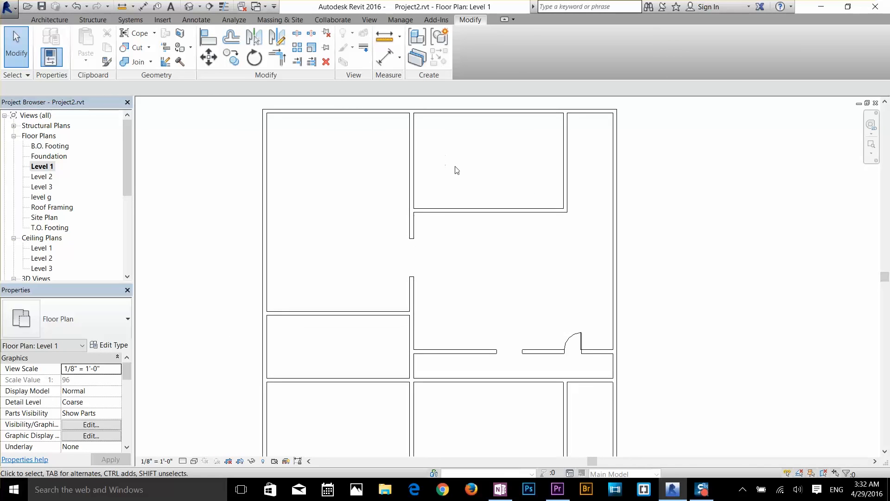
scroll(459, 173, "down", 1)
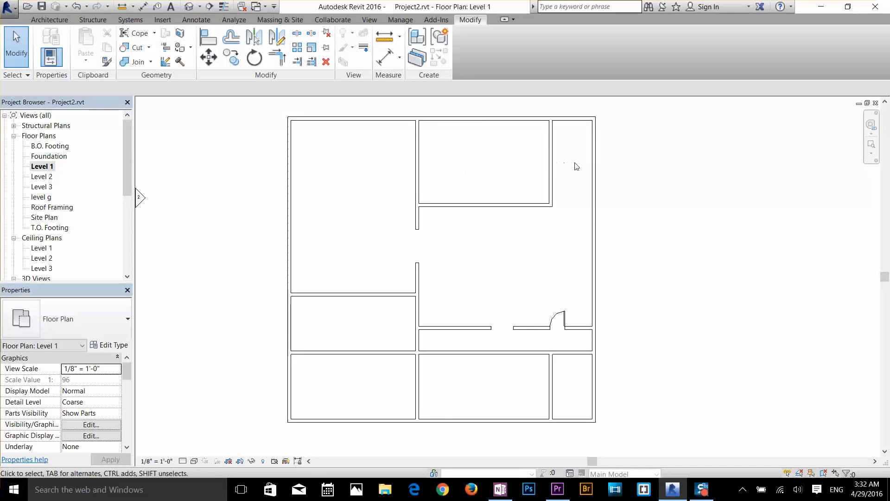
left_click(495, 209)
left_click(456, 171)
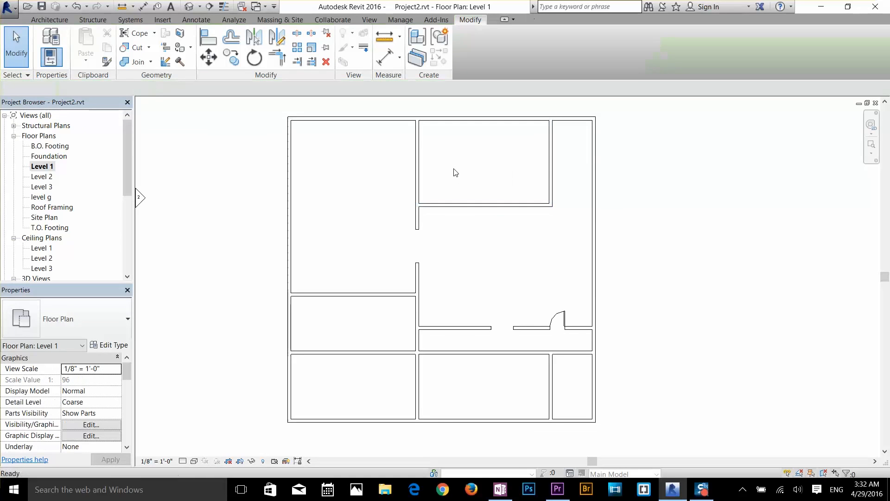
left_click(370, 177)
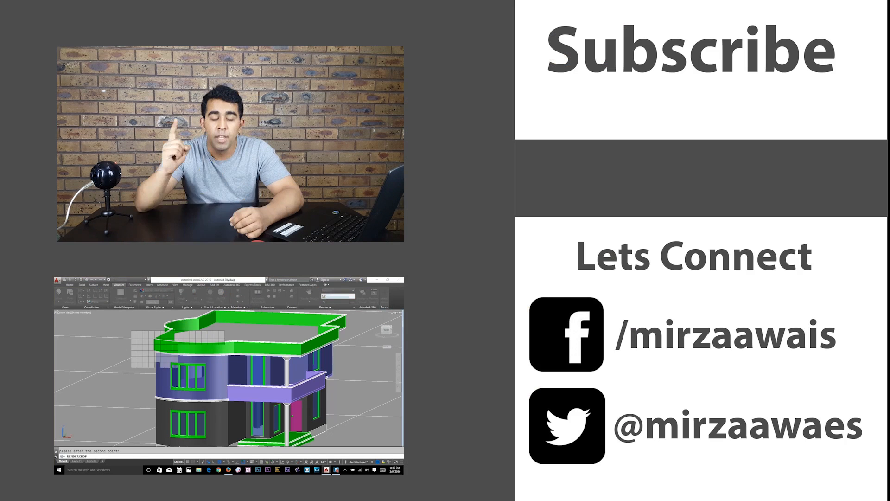